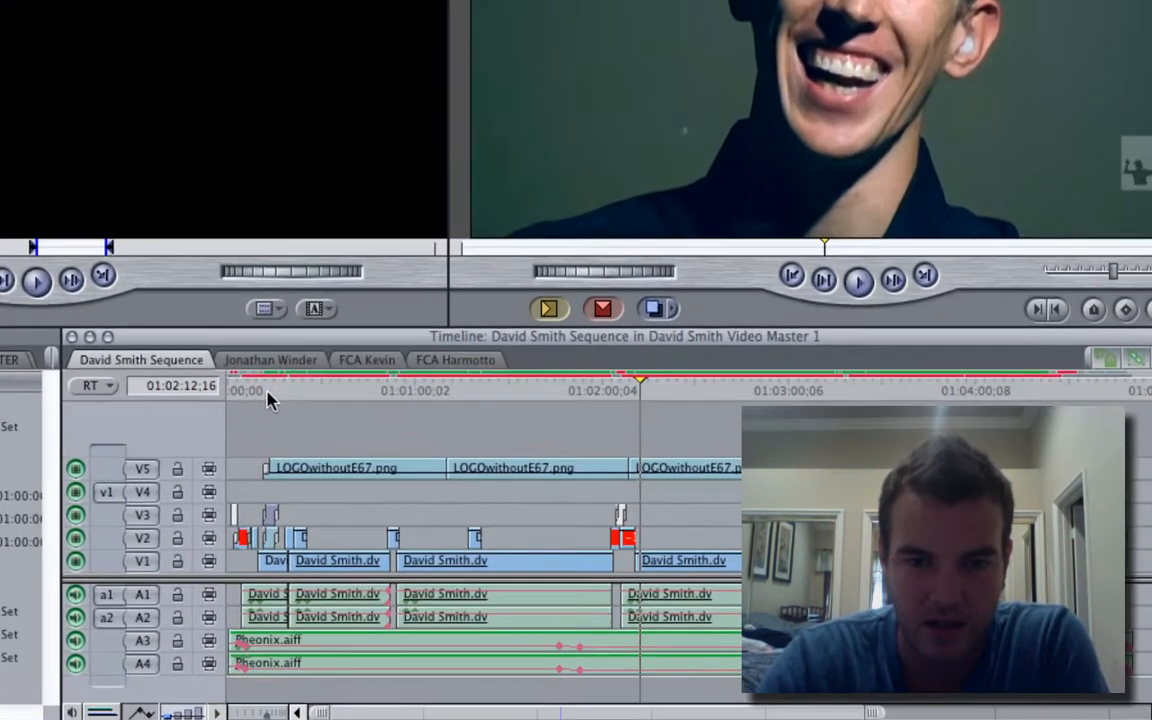
- Examine the name lower third near the start of the first sequence, around 01:00:13;29
left_click(450, 486)
key("super+equal")
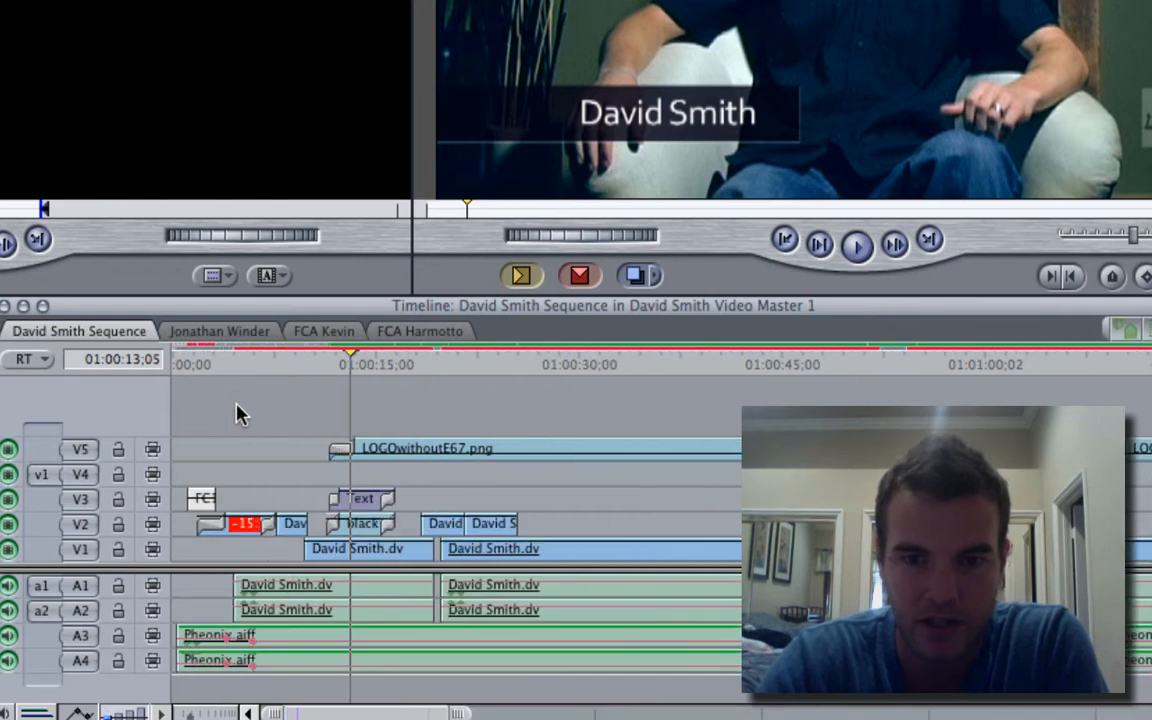
left_click(362, 376)
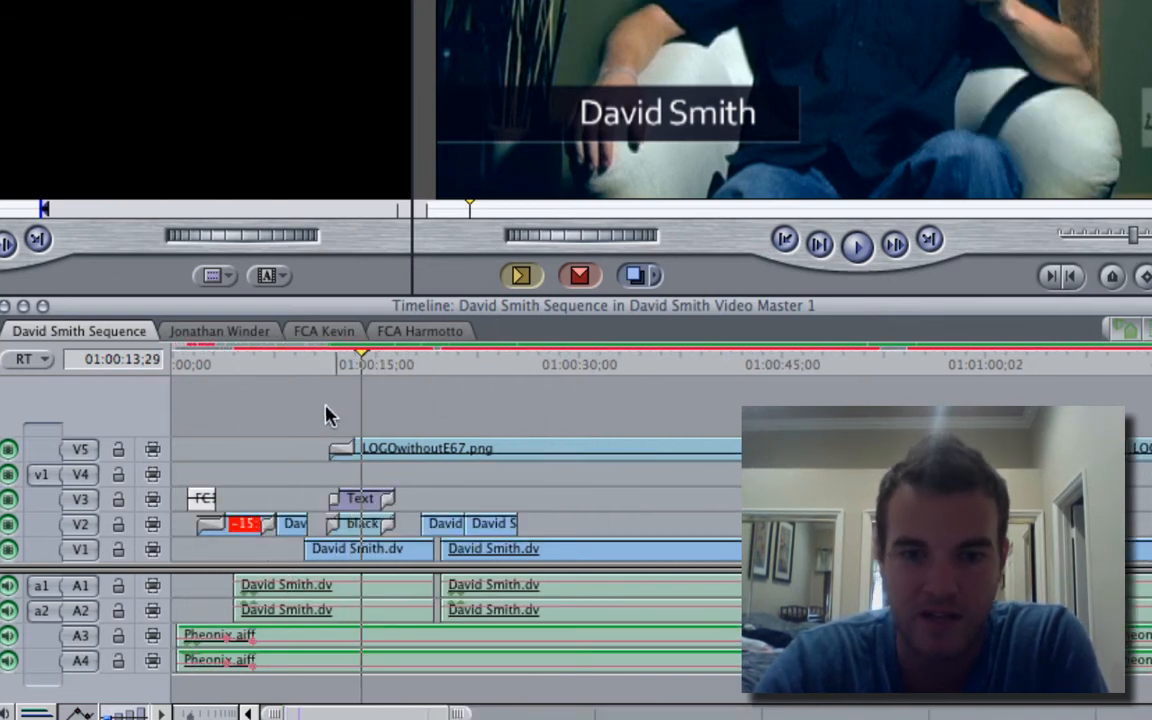
key("super+minus")
key("super+minus")
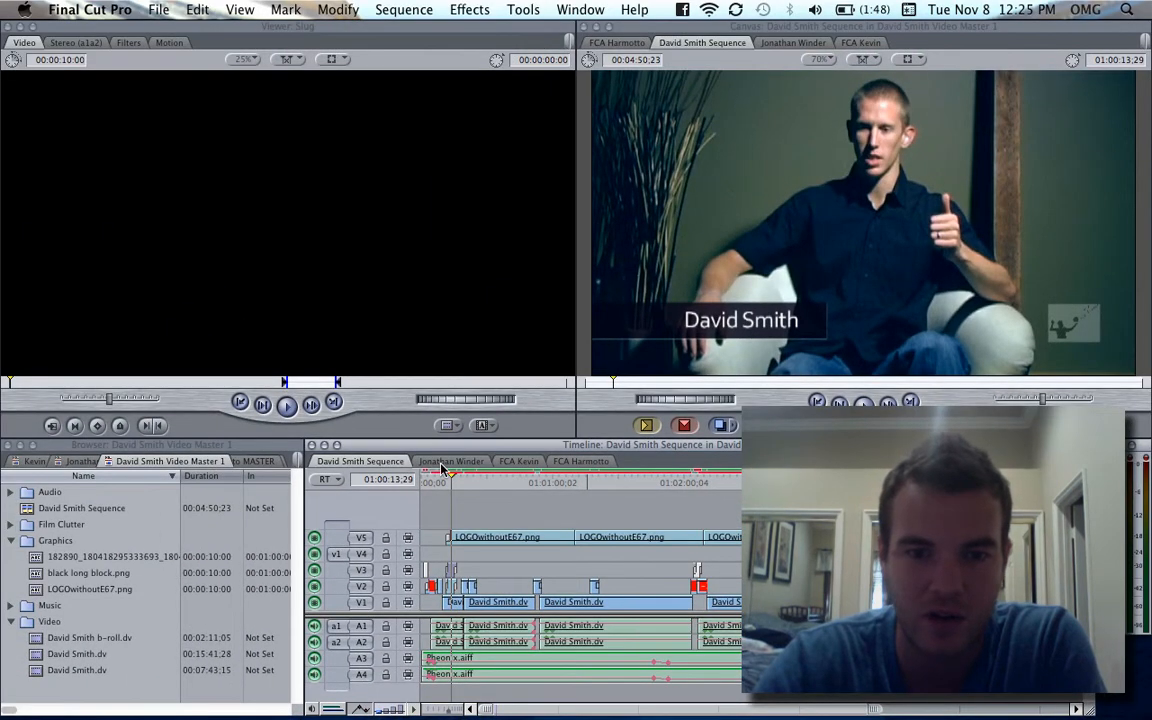
- Review the other three open sequences for comparable name lower thirds and return to the first sequence
left_click(441, 464)
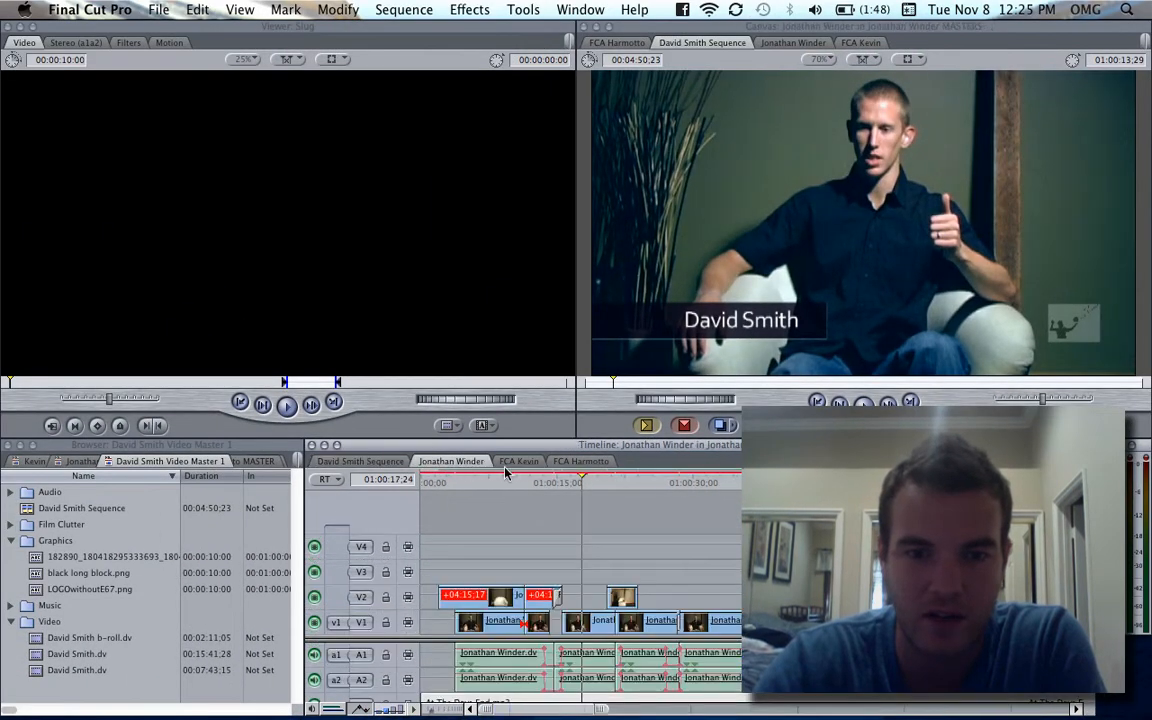
left_click(518, 462)
left_click(591, 463)
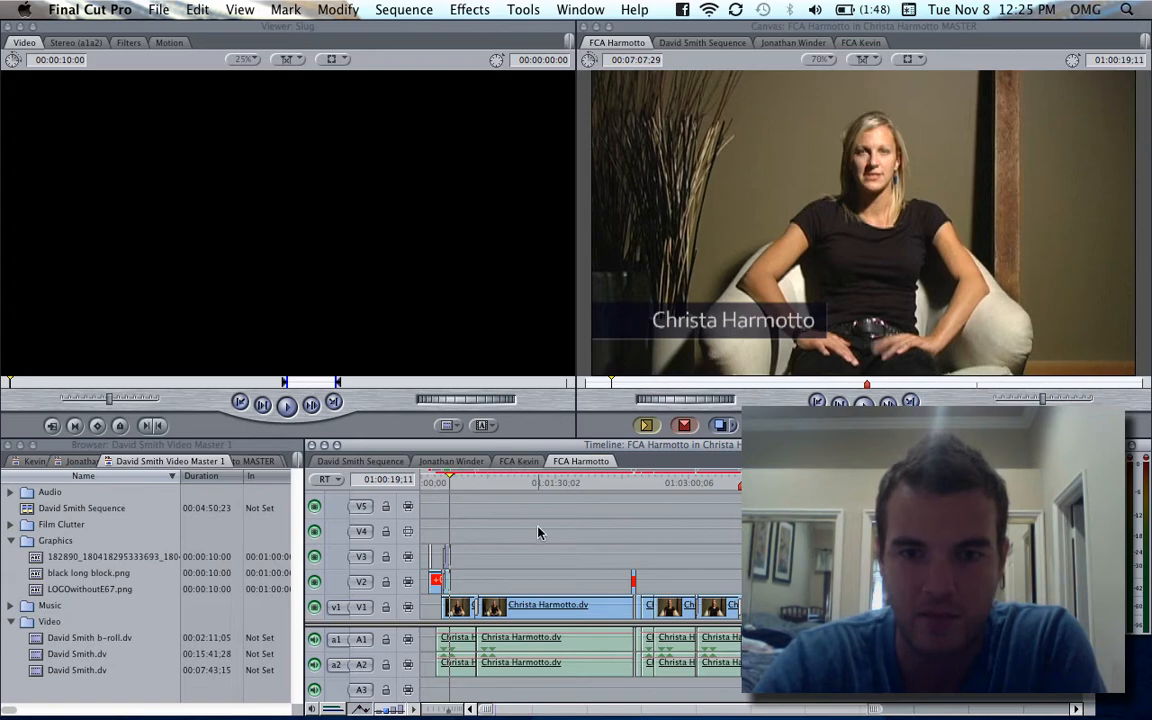
left_click(360, 461)
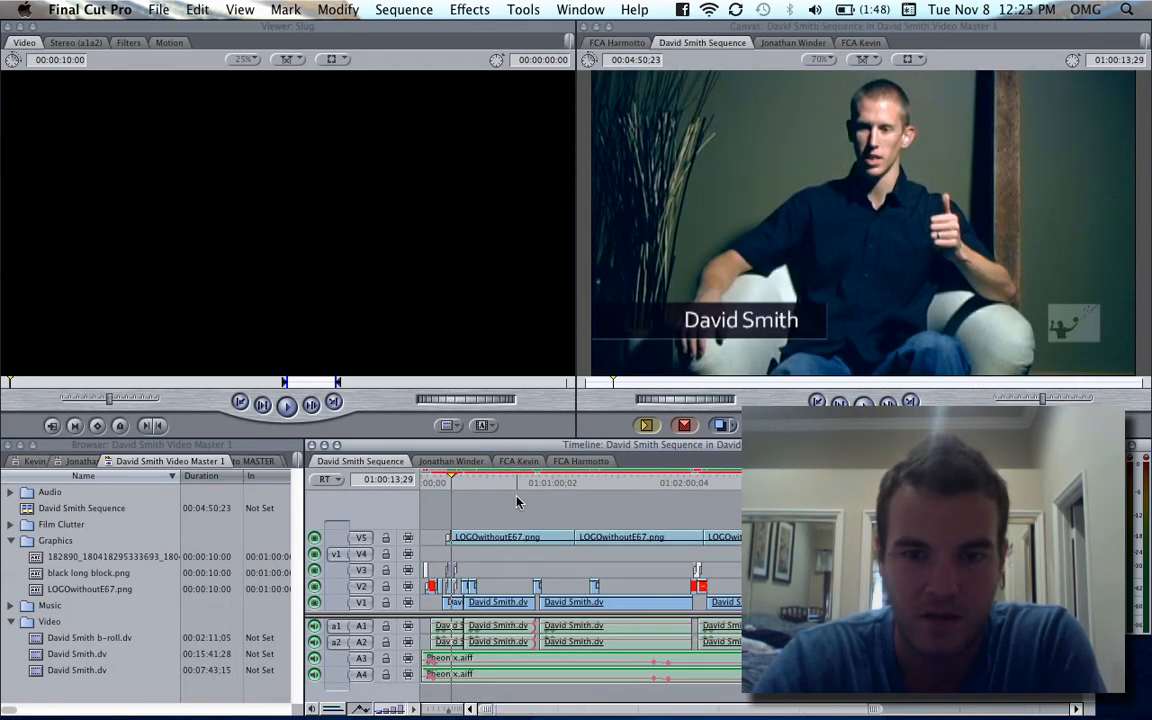
- Switch to Photoshop and create a new document with the Film & Video preset at HDV/HDTV 720p/29.97 size
key("super+Tab")
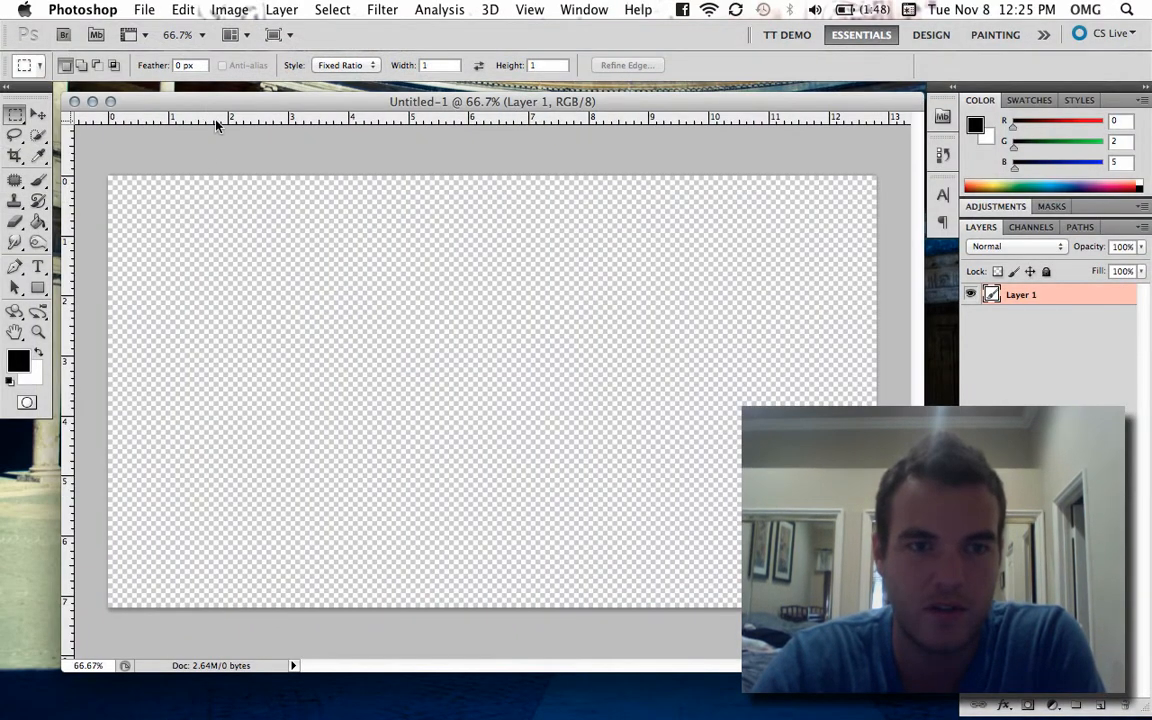
left_click(146, 14)
left_click(155, 31)
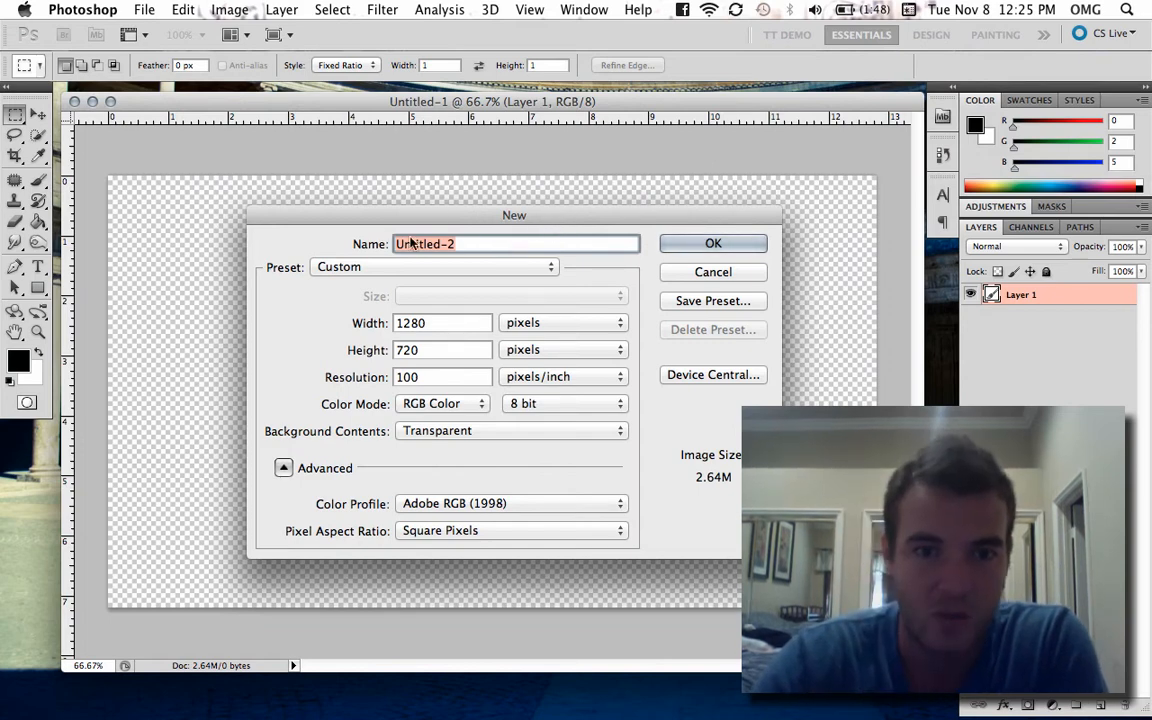
left_click(391, 272)
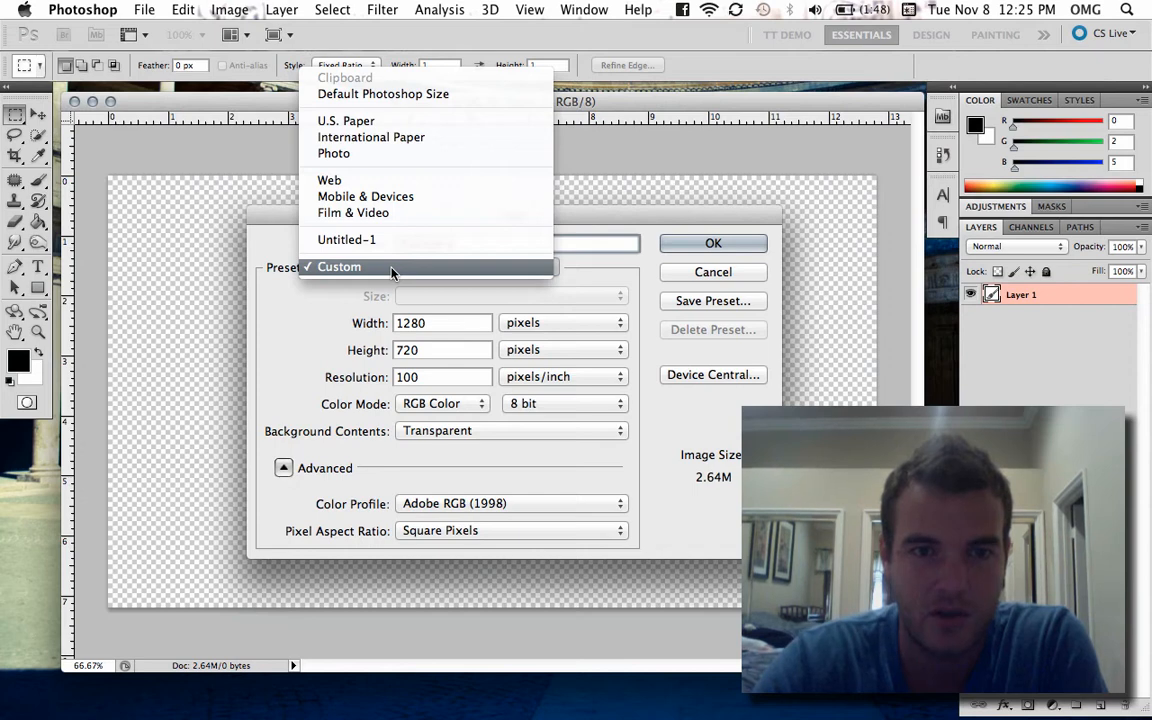
left_click(427, 213)
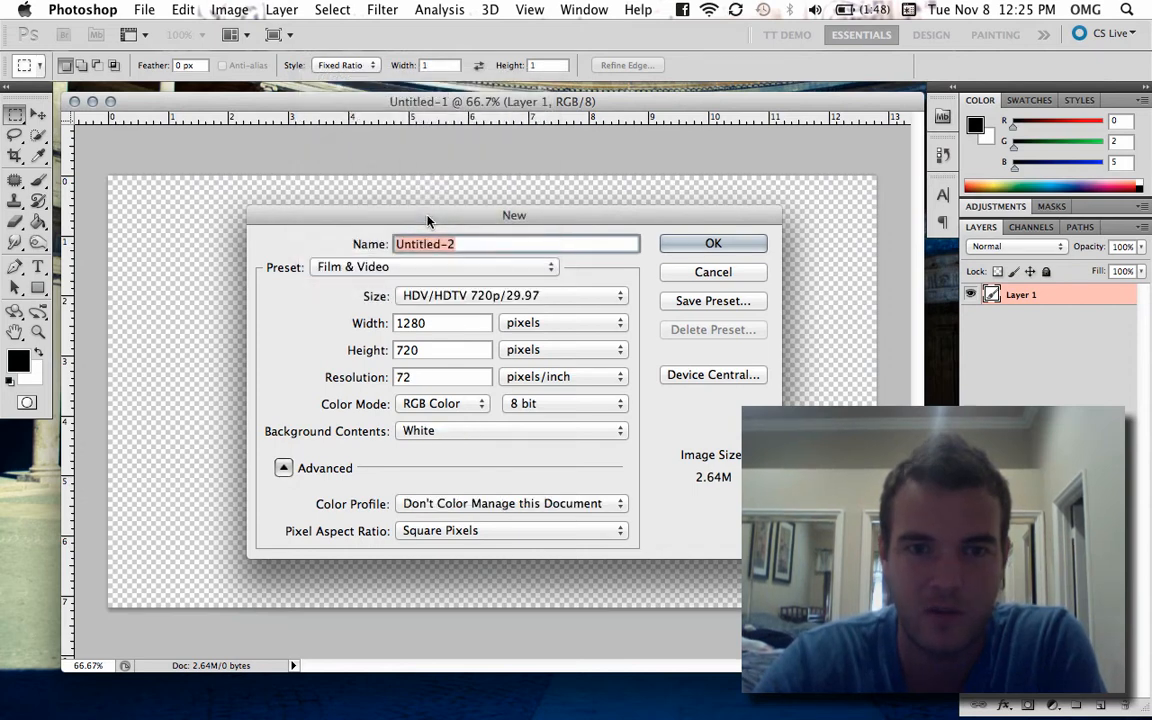
left_click(477, 293)
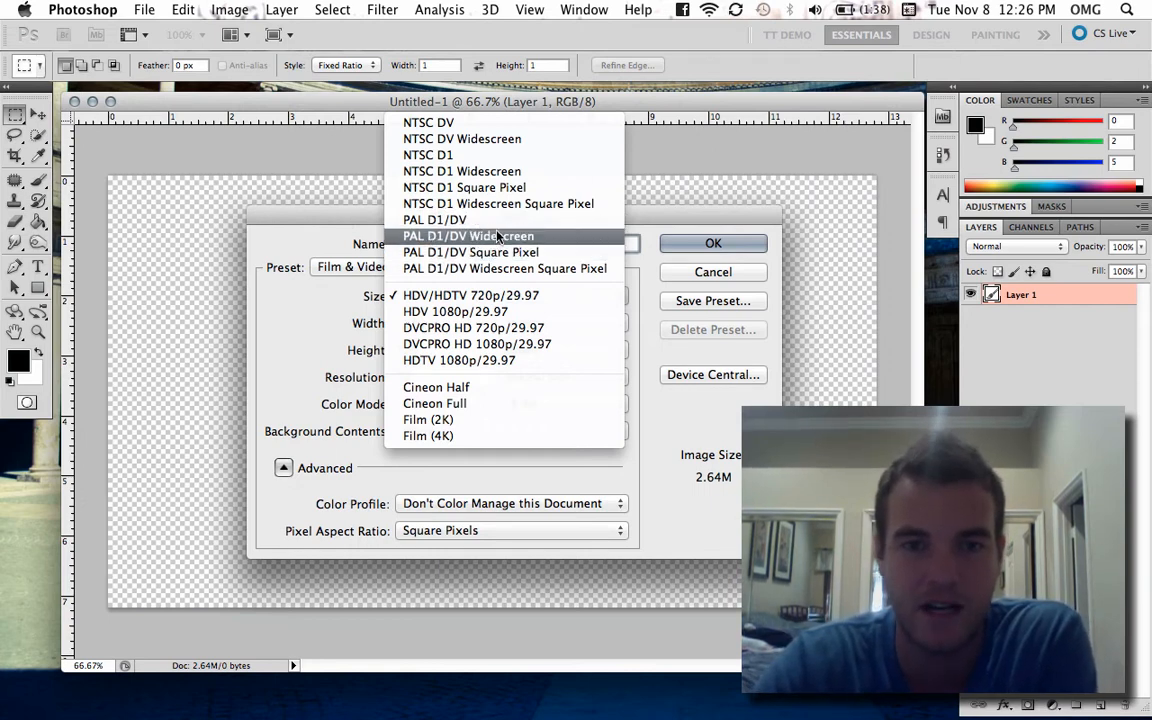
left_click(480, 296)
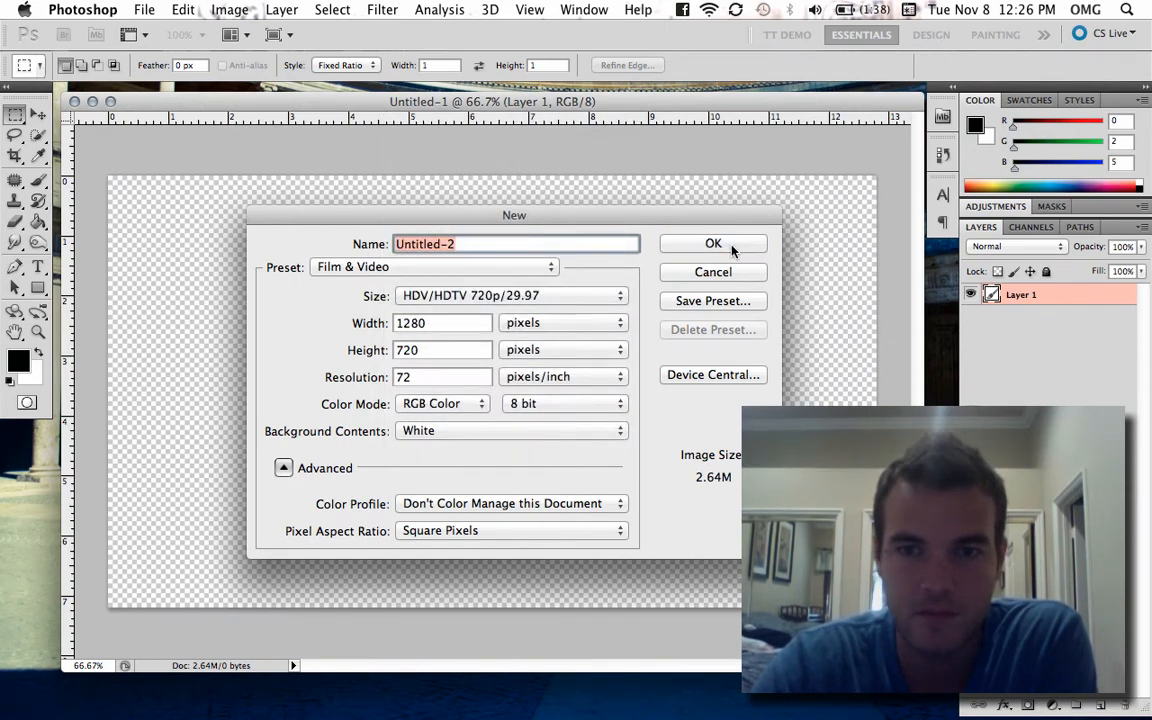
left_click(715, 245)
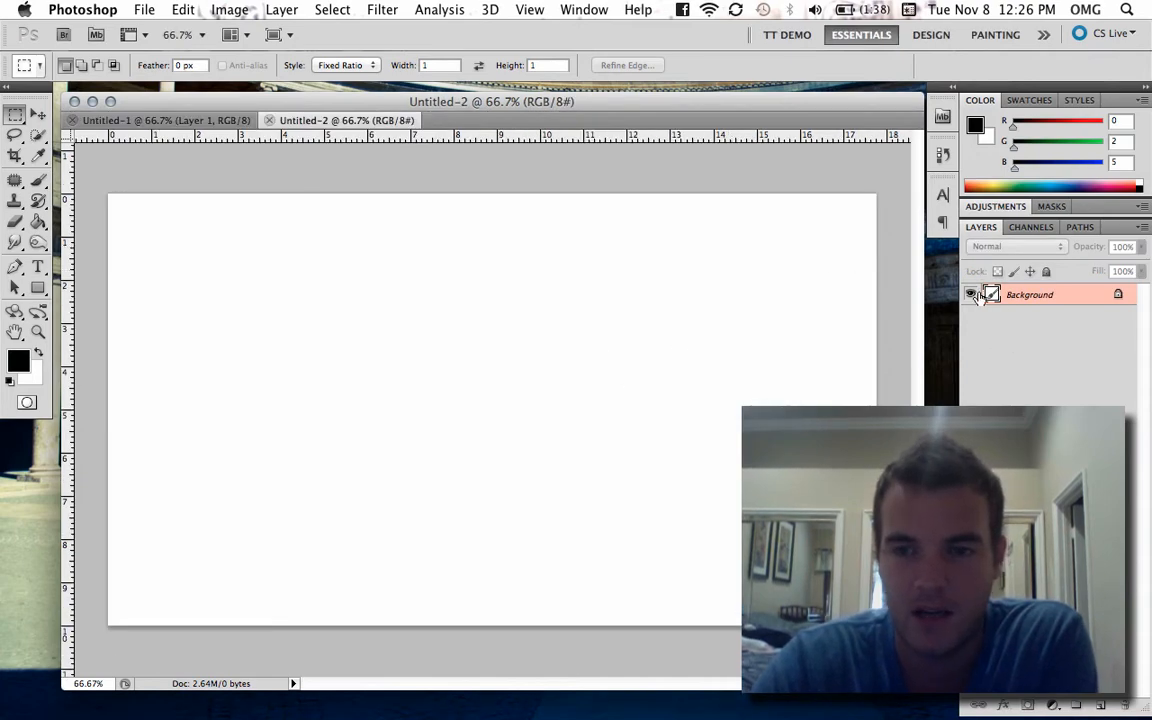
- Convert the locked background into a regular layer with the default settings and hide it
double_click(1043, 307)
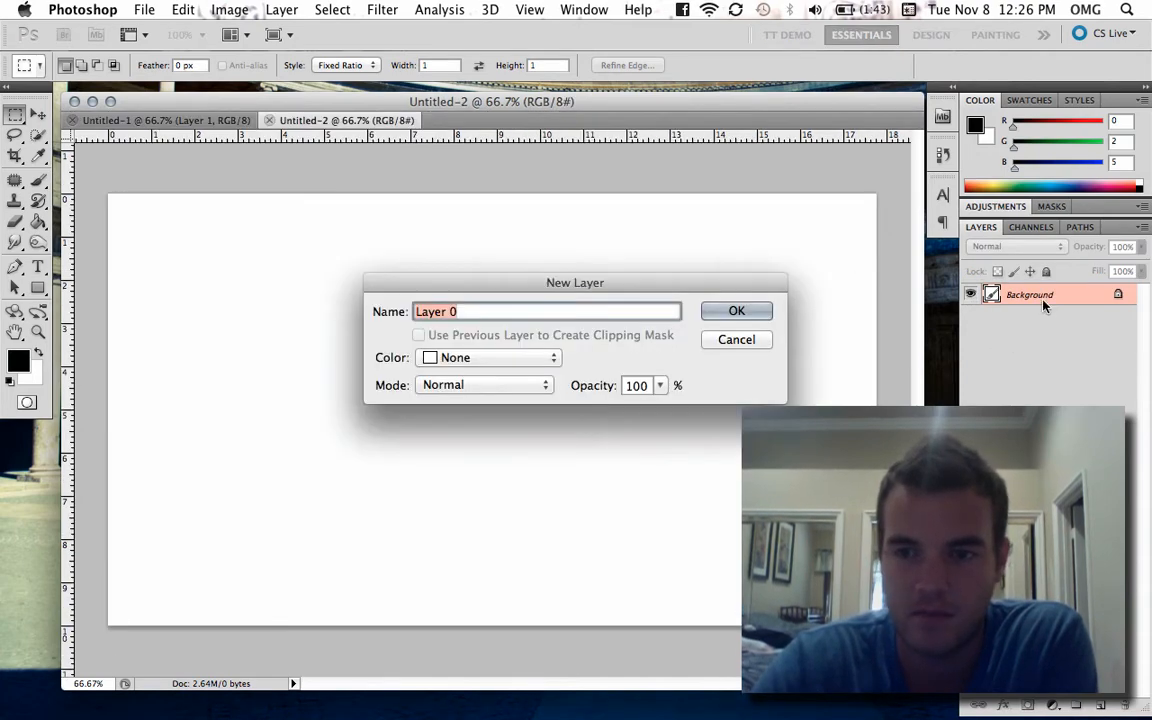
key("Return")
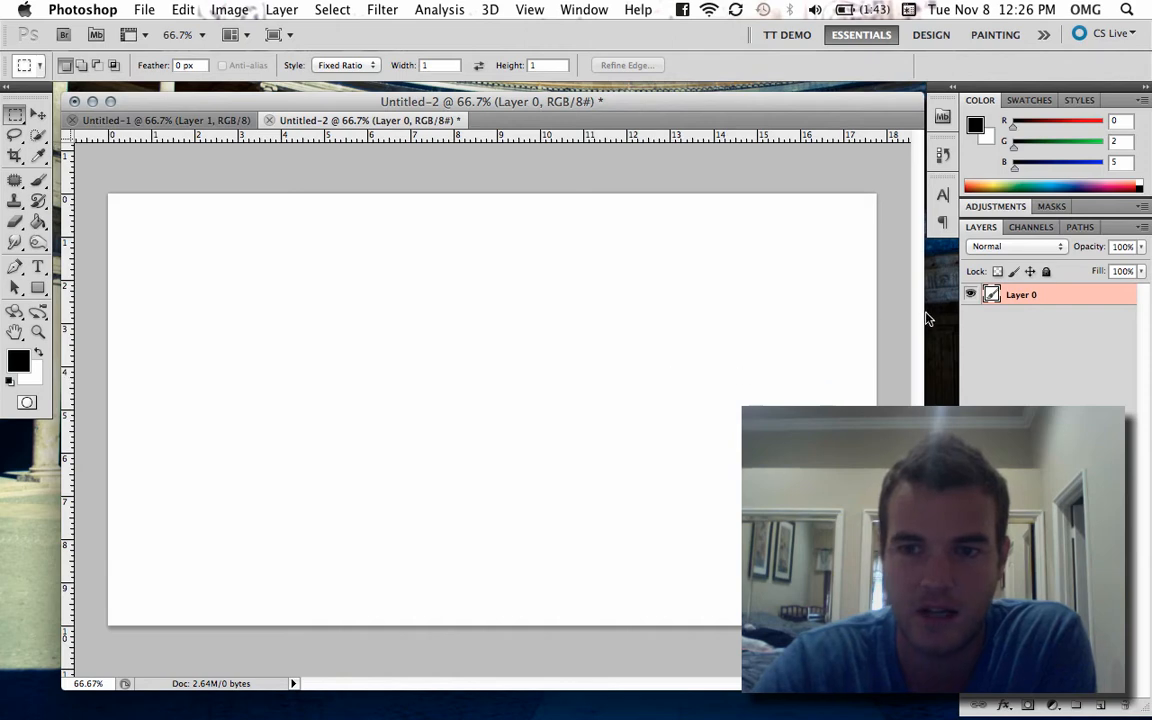
left_click(971, 295)
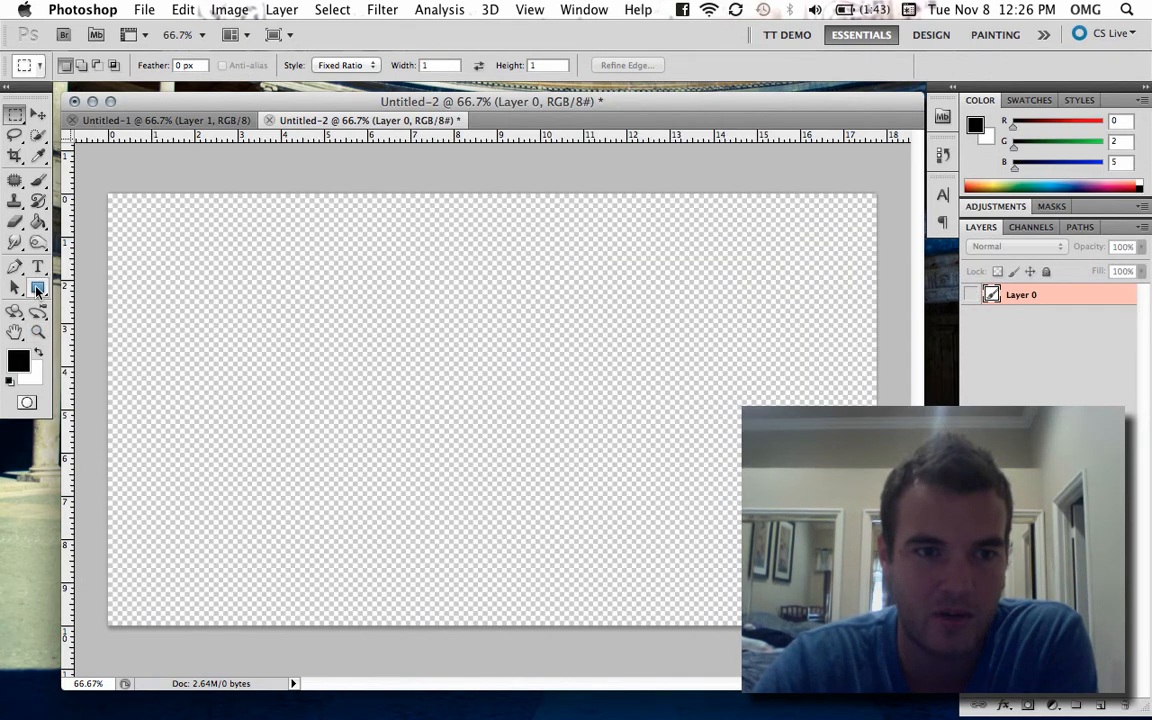
- Add a new layer and draw a horizontal black rectangle on it, about 12.3 in wide and 1.7 in high
left_click(39, 289)
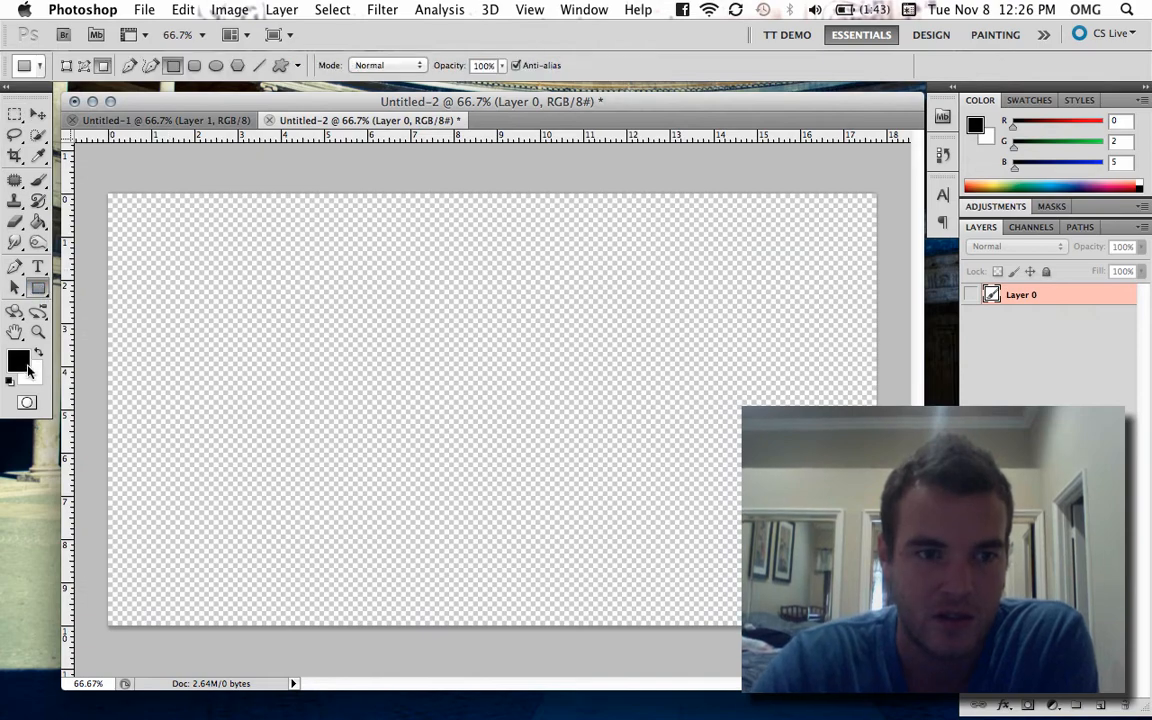
left_click(1099, 707)
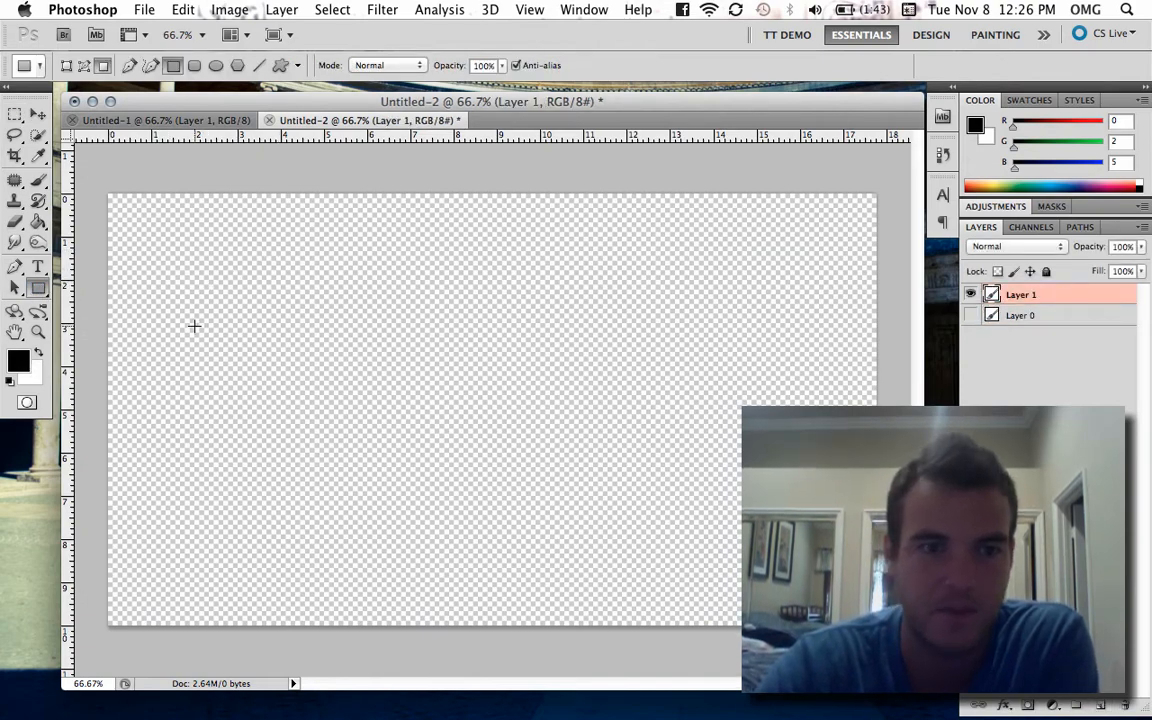
left_click_drag(172, 328, 703, 402)
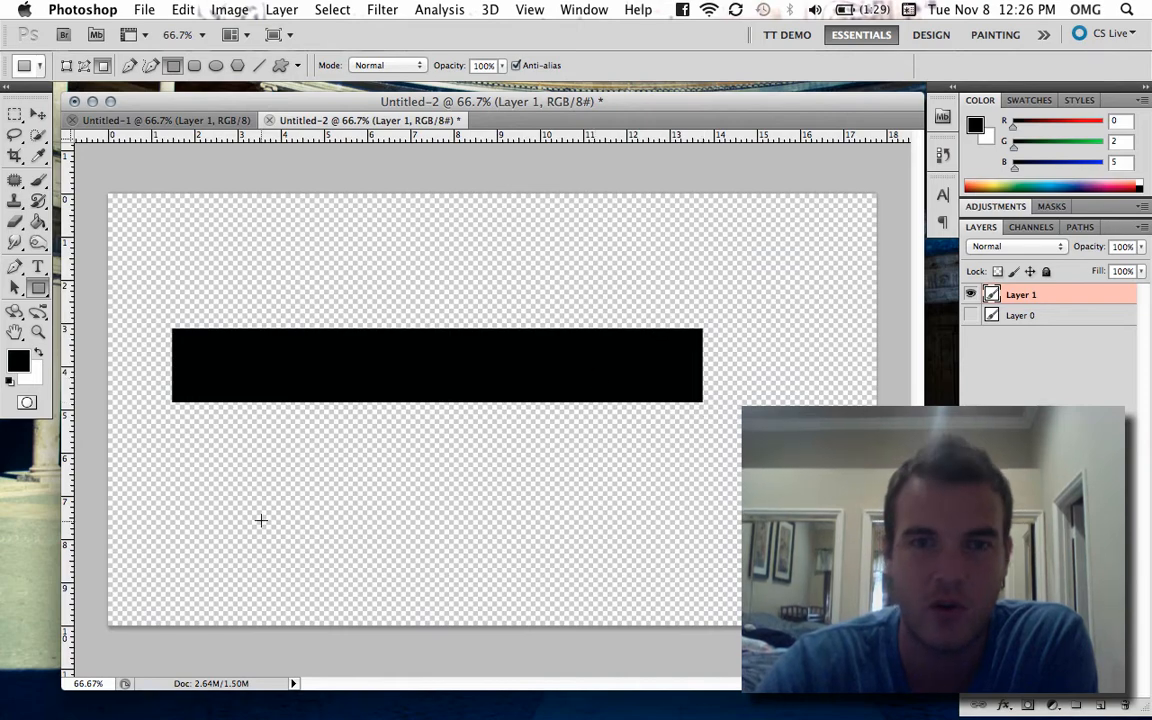
- Compare the black bar with the finished lower third in Final Cut Pro, enlarging that lower third's clips and tracks in the timeline
key("ctrl+Right")
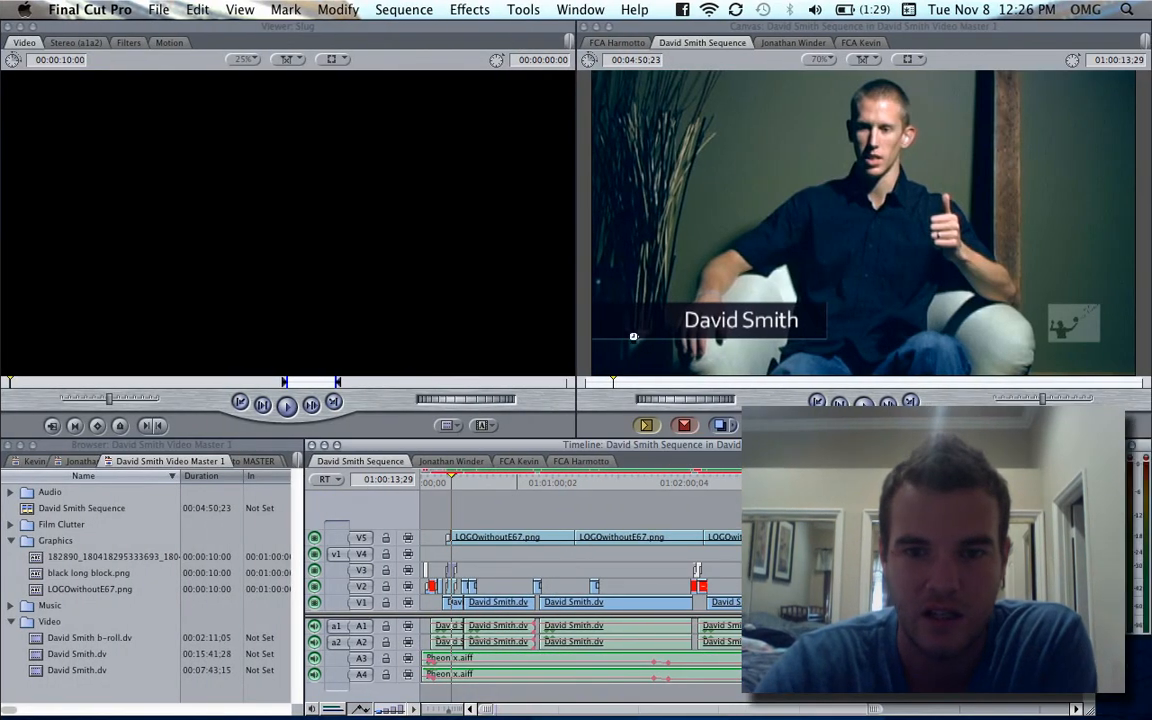
key("ctrl+Left")
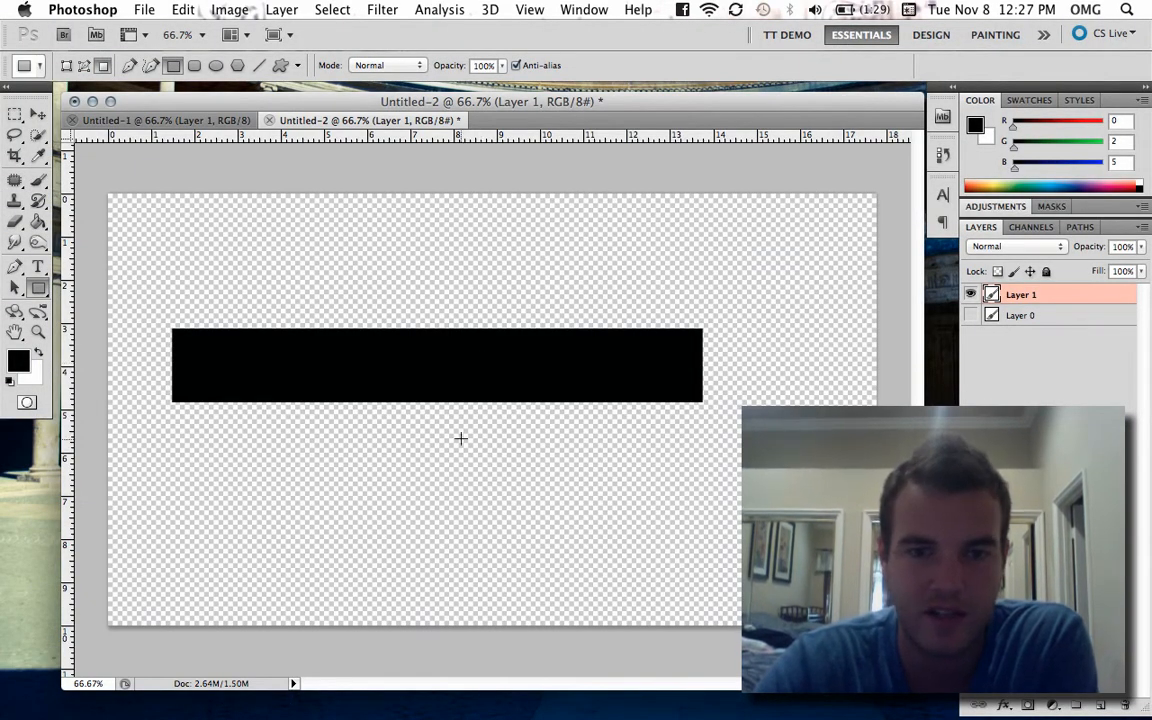
key("ctrl+Right")
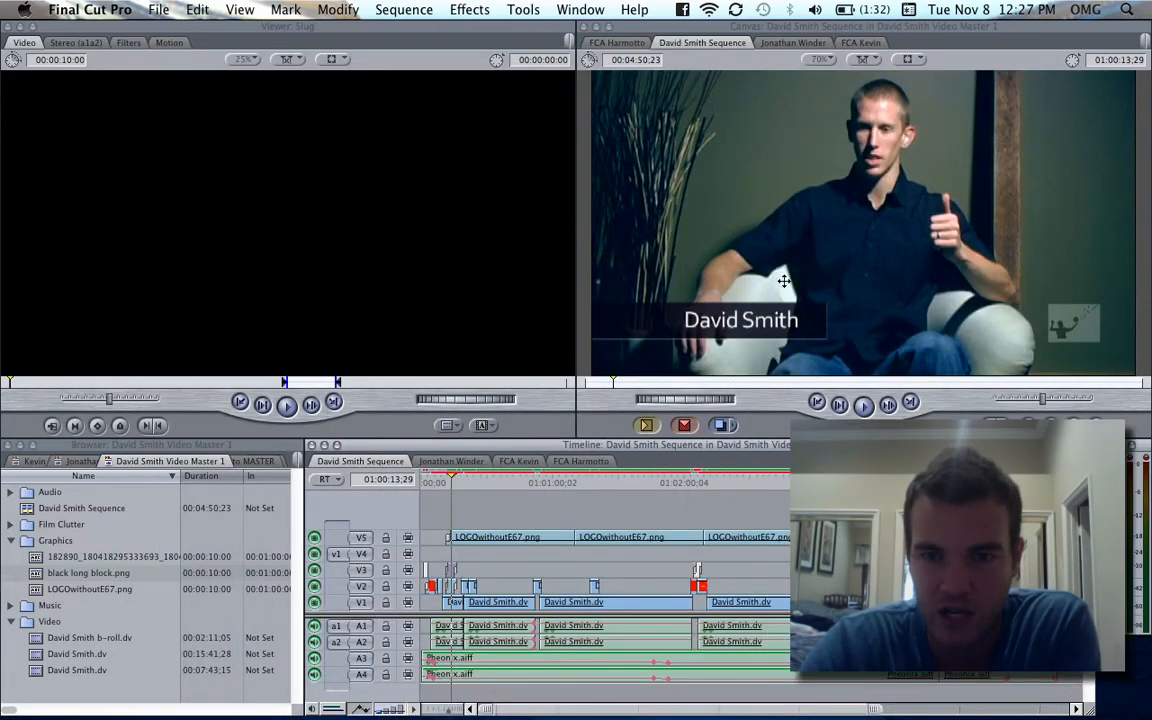
key("super+equal")
key("super+equal")
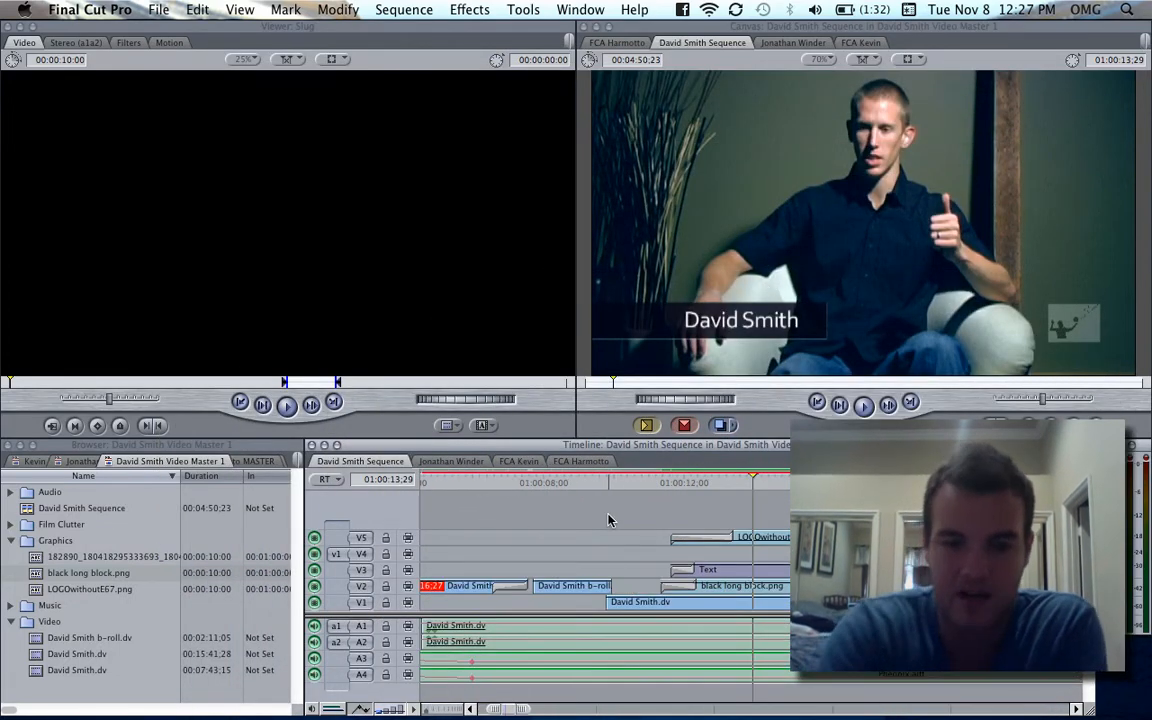
key("shift+t")
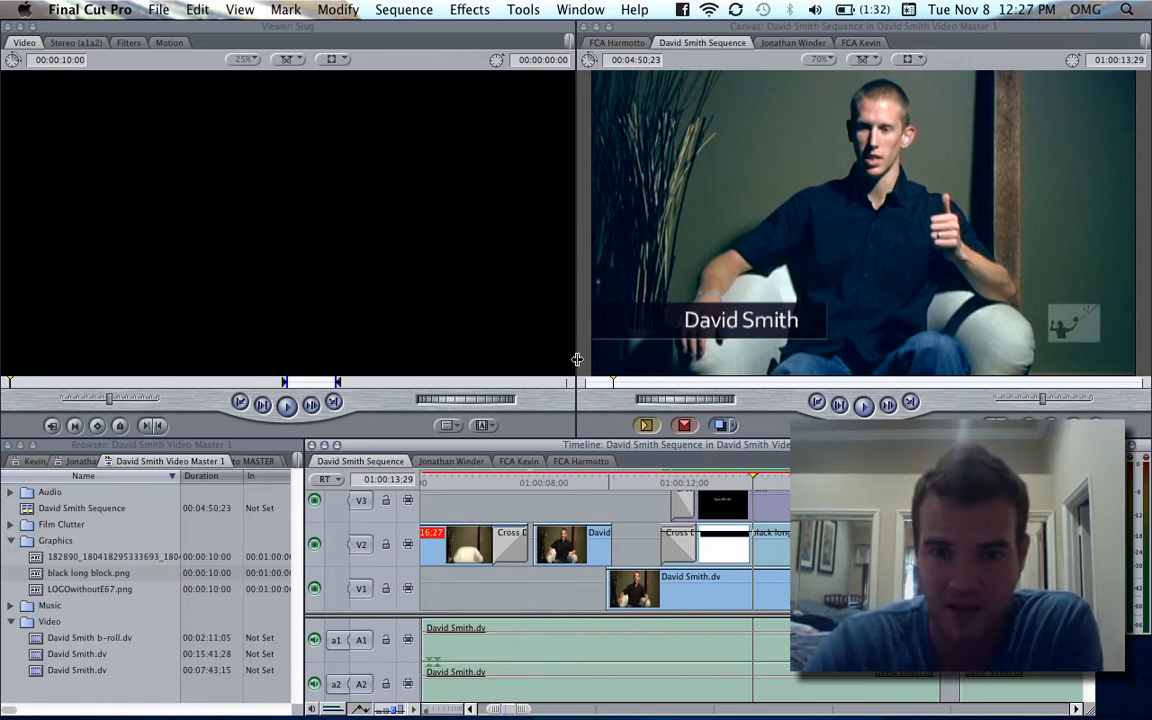
- Load a new standard Text generator into the Viewer
left_click(484, 427)
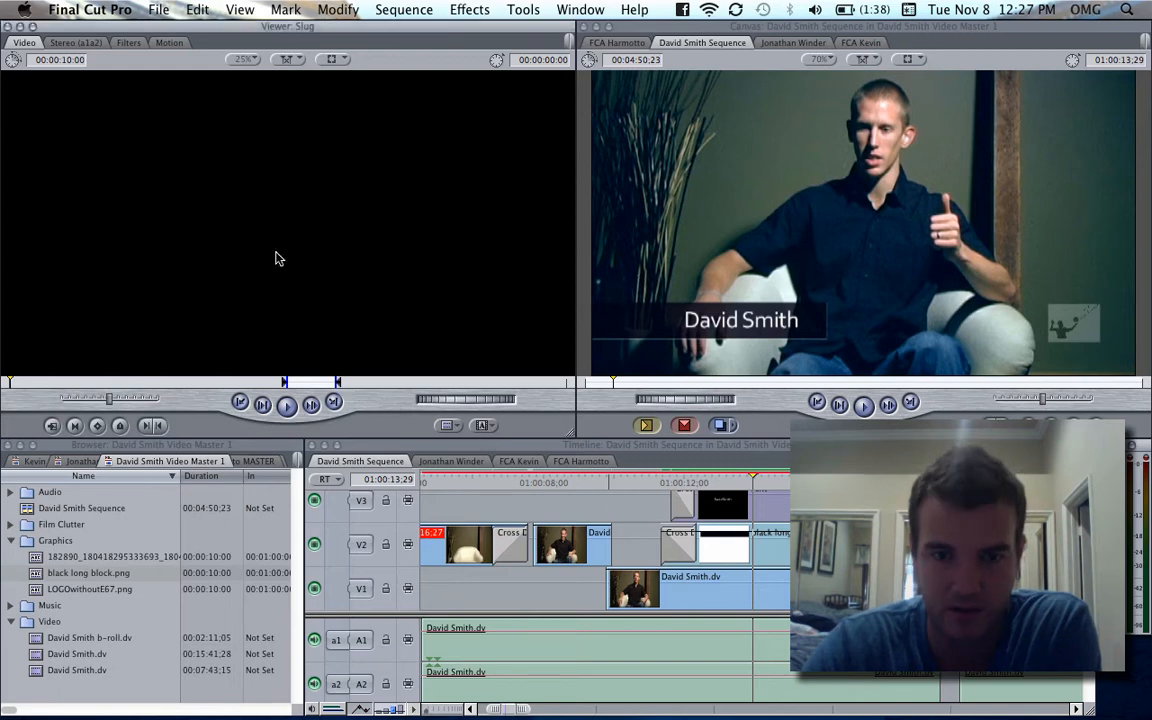
left_click(484, 425)
mouse_move(606, 620)
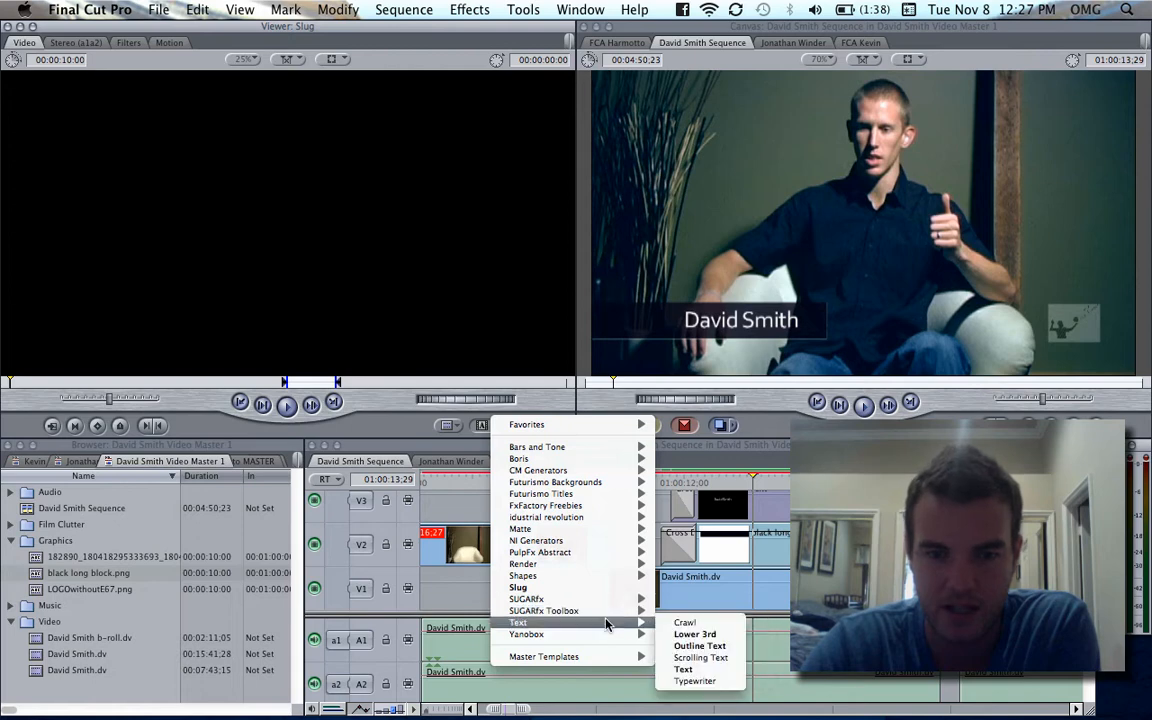
left_click(709, 670)
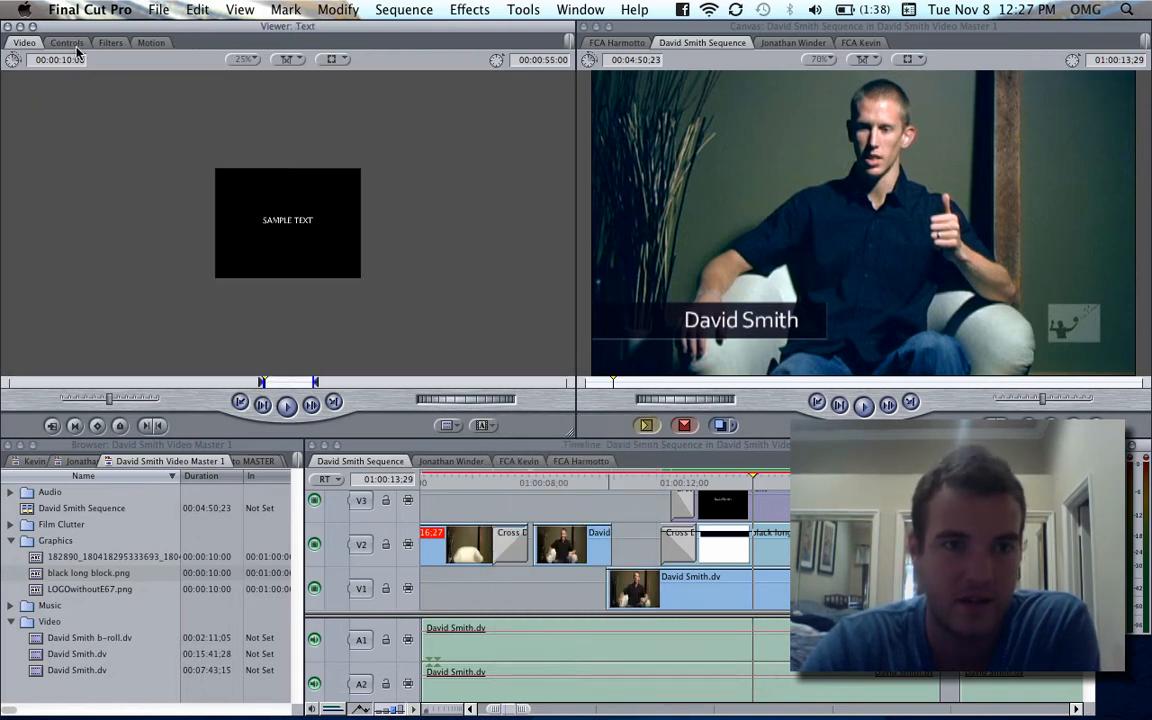
- Replace the generator's sample text with the interviewee's full name
left_click(67, 43)
left_click(203, 110)
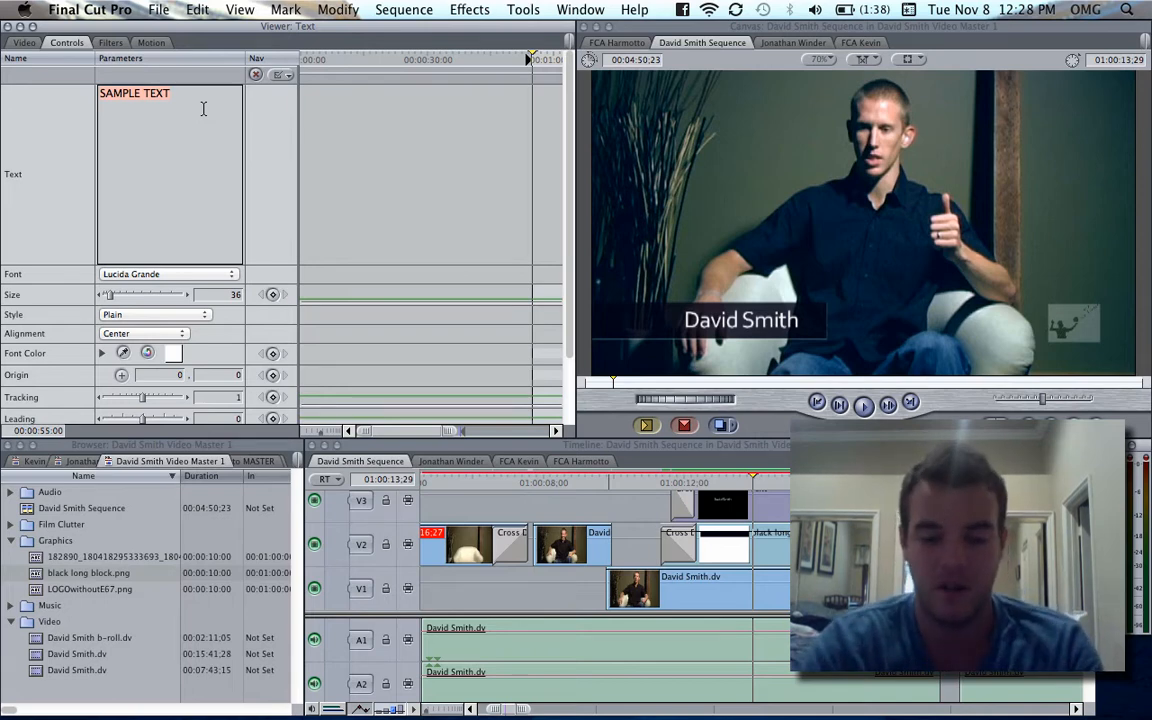
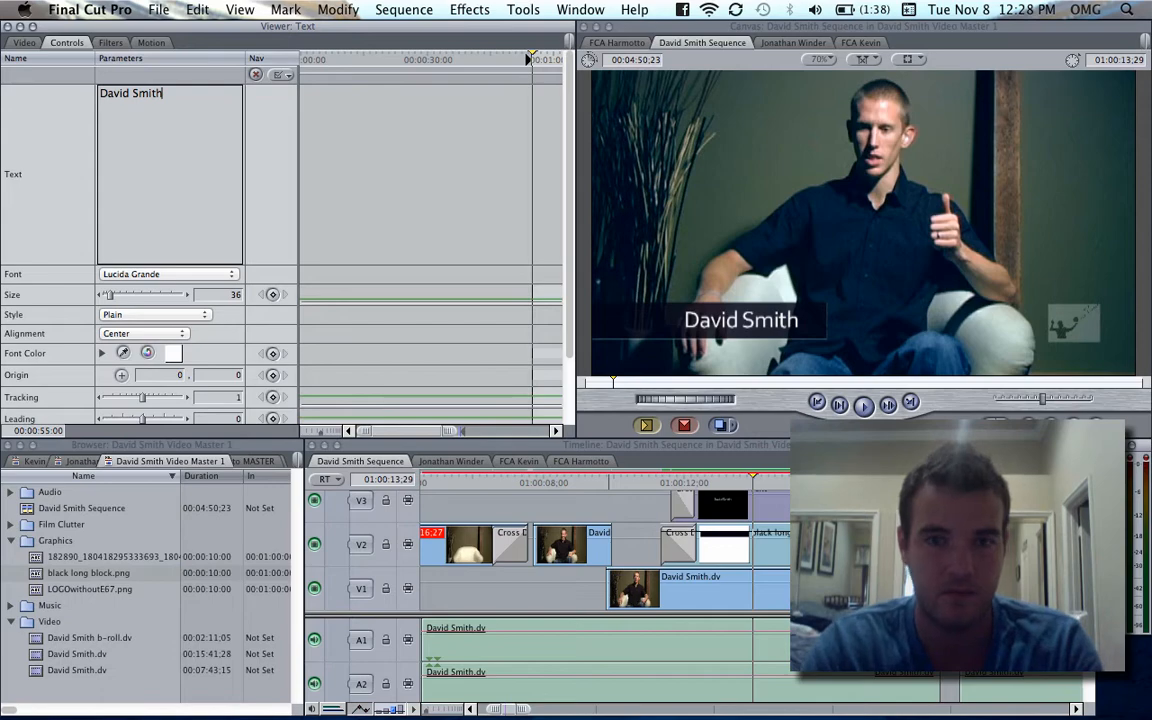
- Set the title text's font to Corbel
left_click(189, 273)
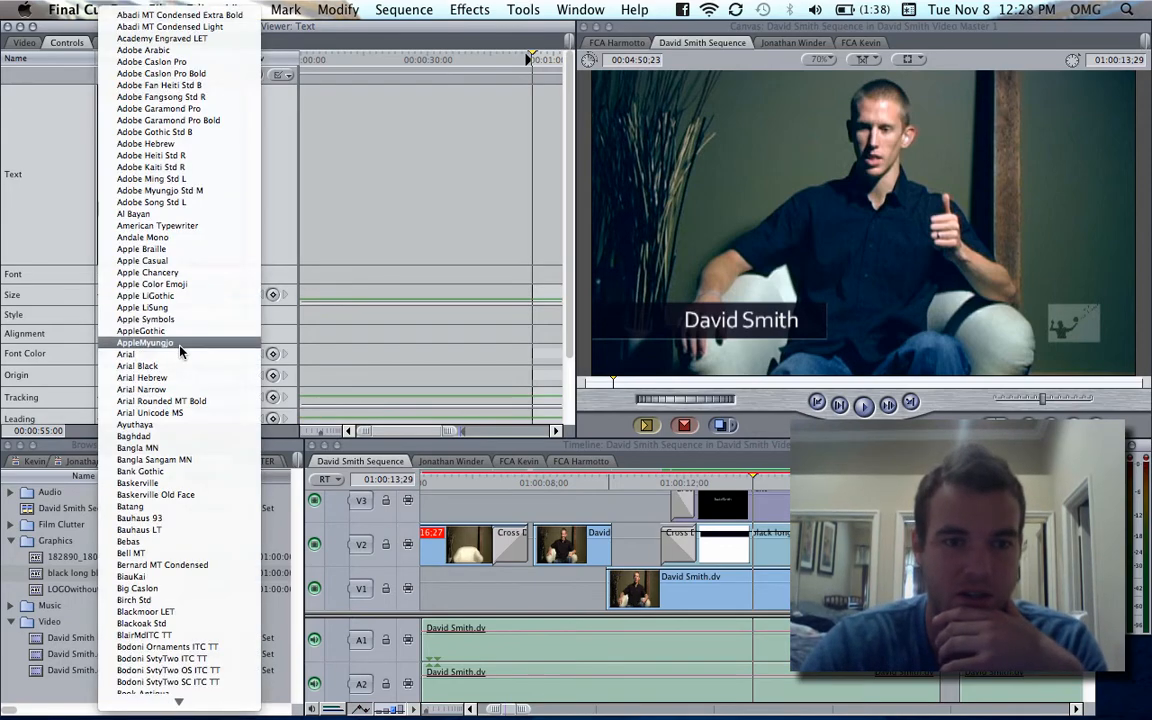
scroll(185, 340, "down", 10)
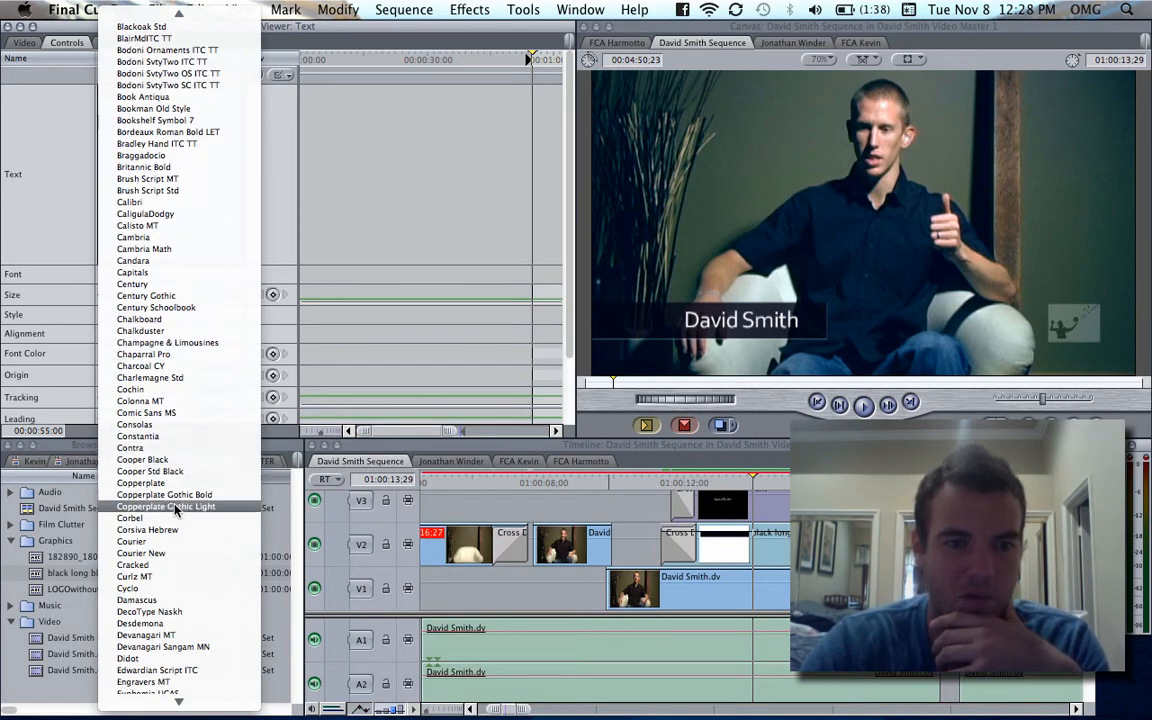
left_click(150, 518)
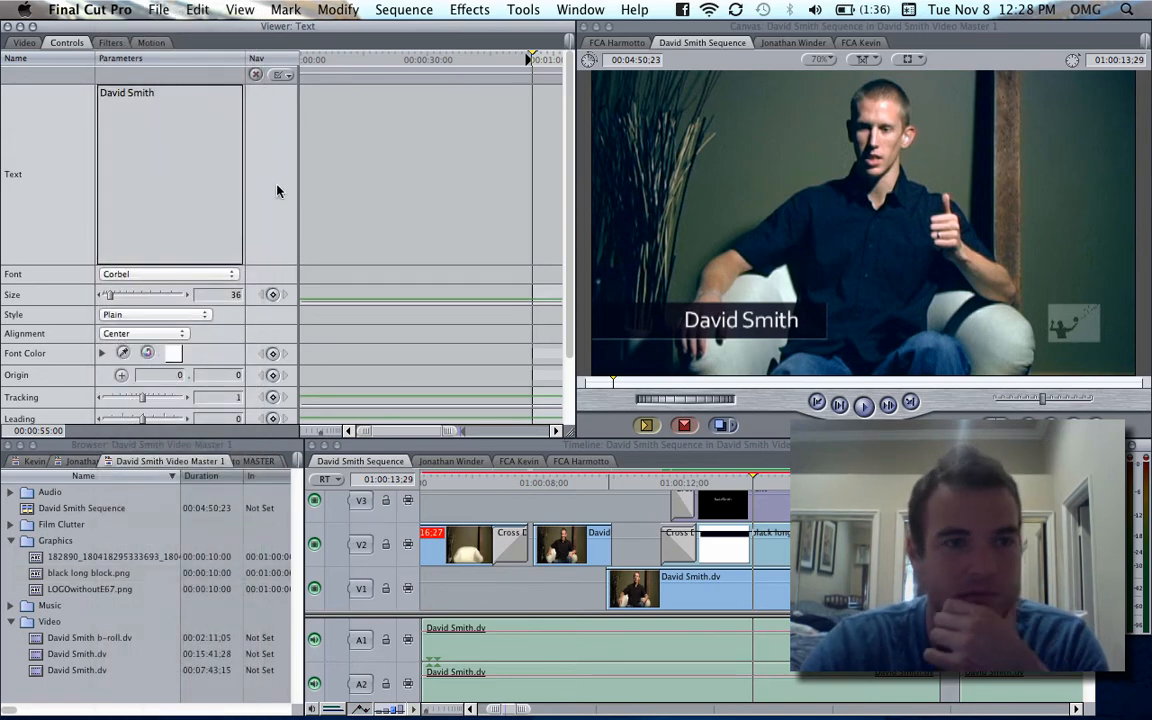
- Preview the new title in the Viewer and inspect the placement of the existing text clip on V3, leaving nothing selected
left_click(28, 43)
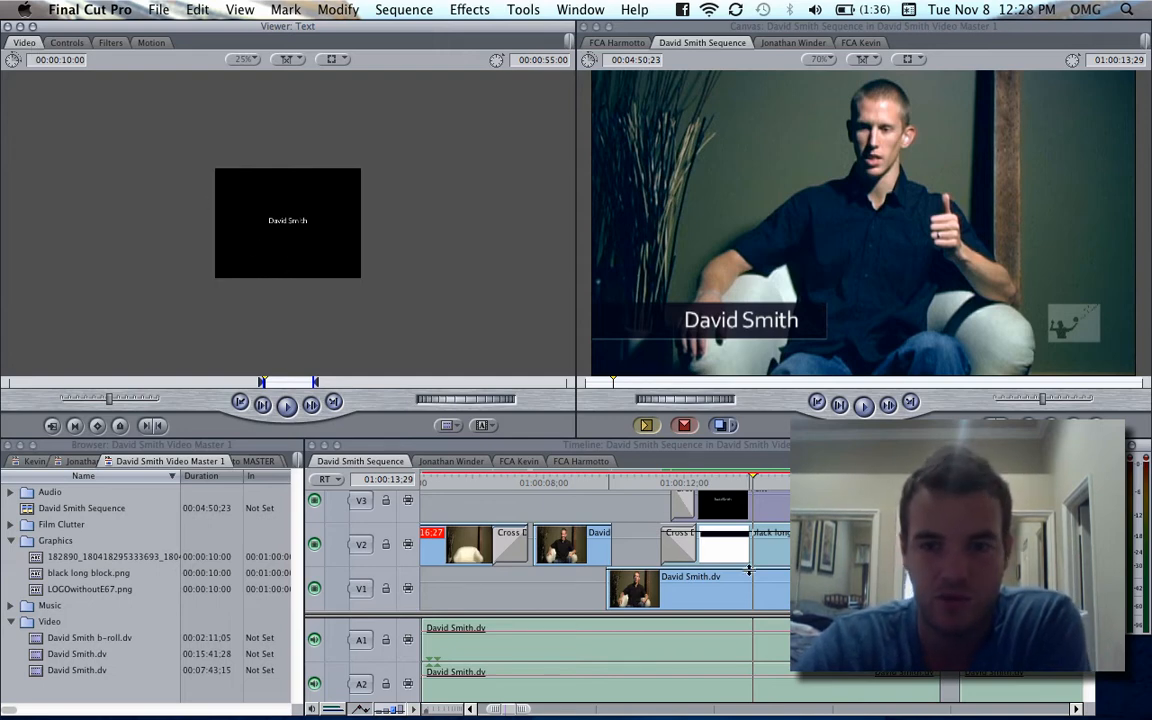
left_click(781, 510)
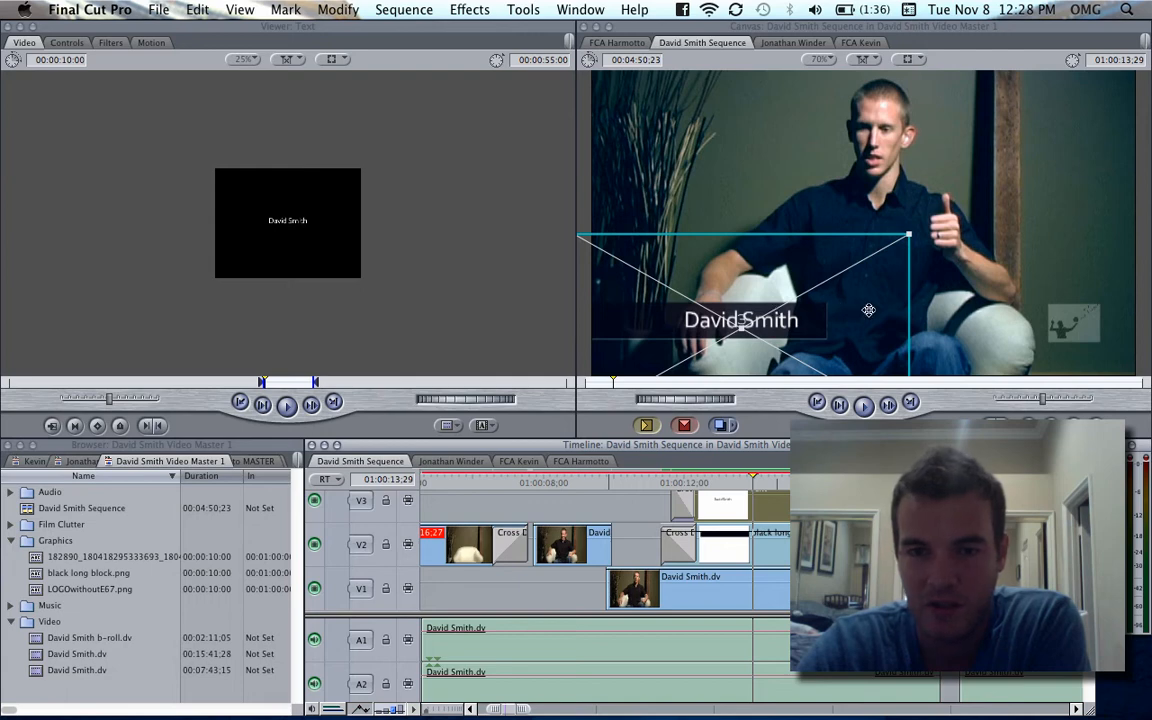
key("super+shift+a")
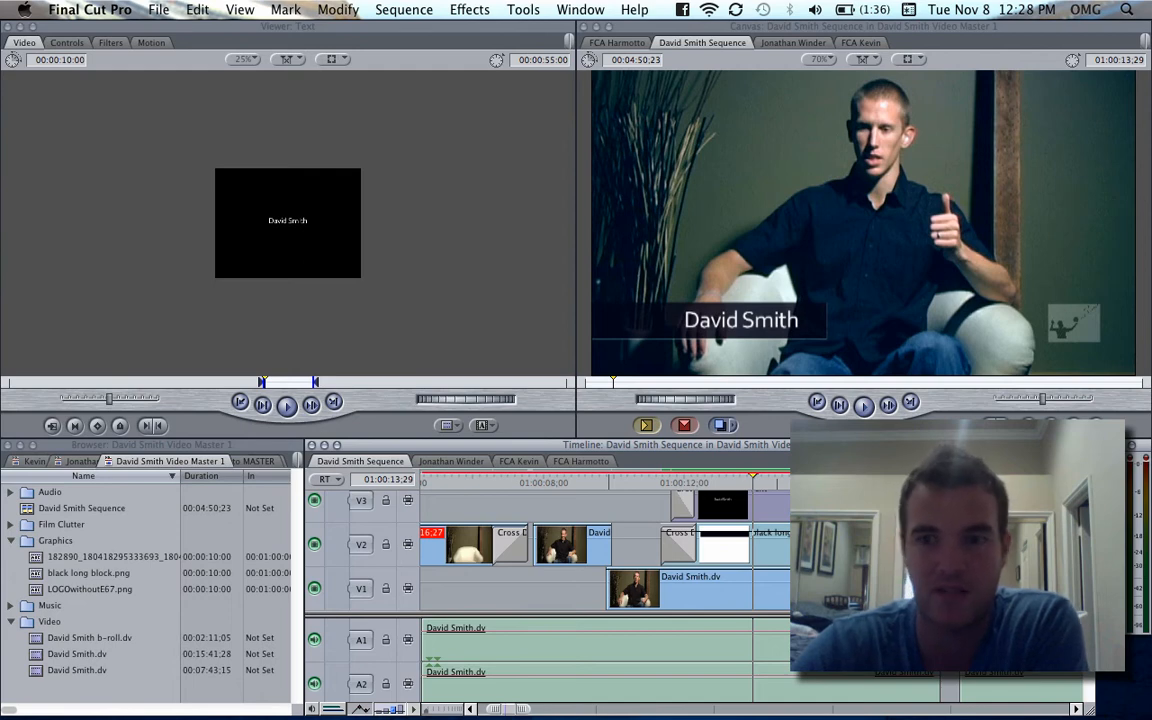
- Examine the logo watermark clips on V5 across the whole sequence, checking the frame at about 01:03:45 as well
scroll(550, 550, "up", 4)
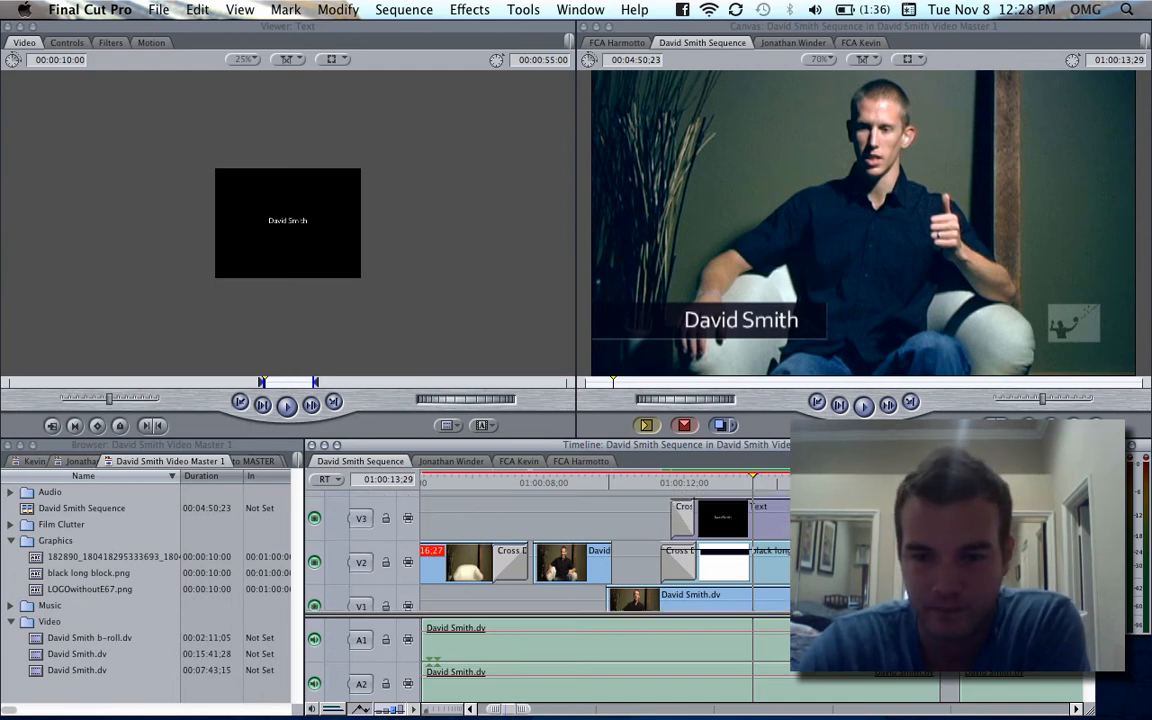
scroll(550, 550, "up", 2)
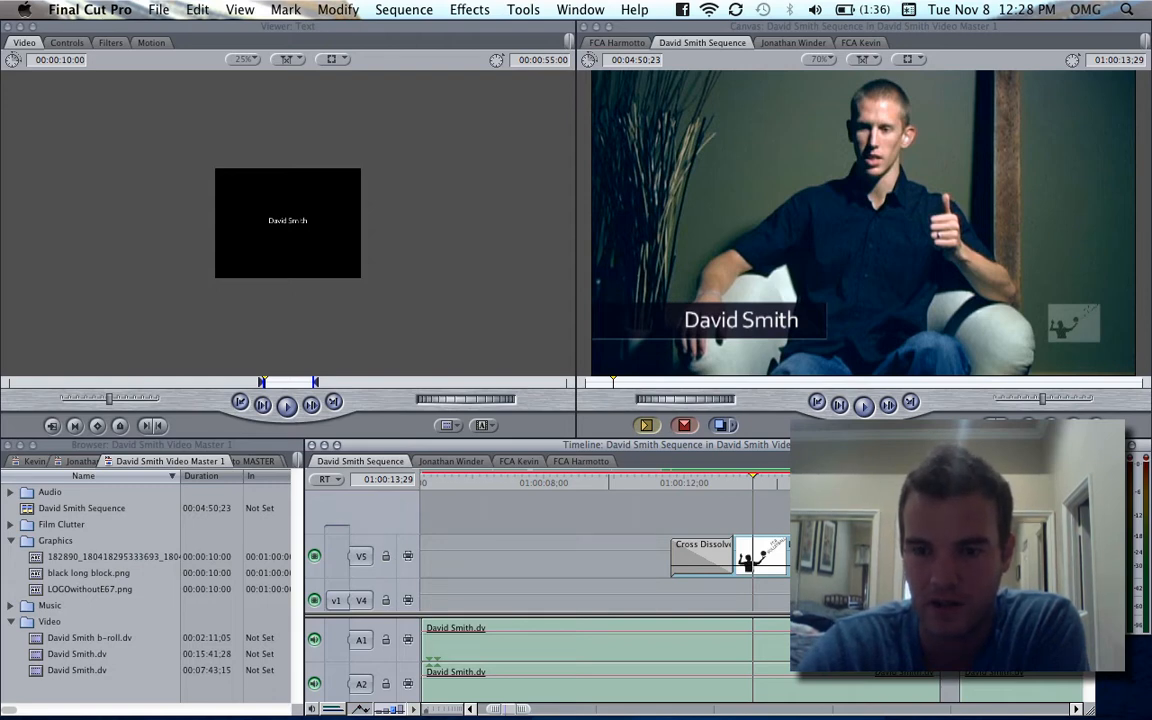
left_click(812, 557)
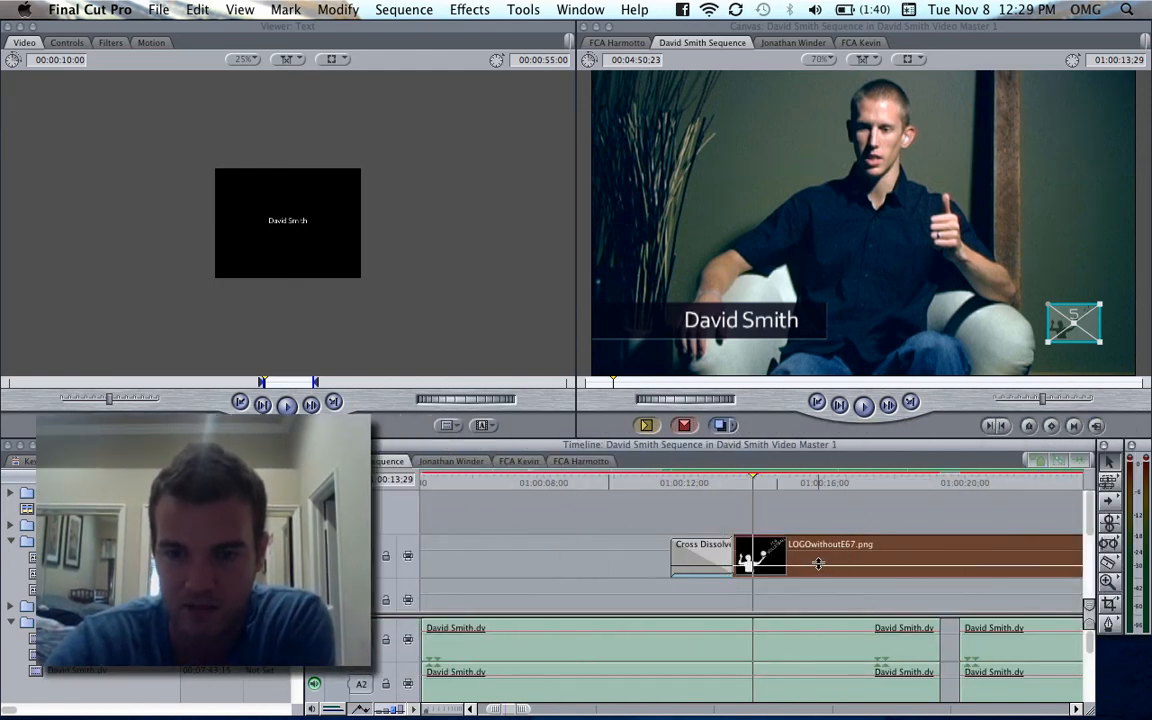
left_click(848, 522)
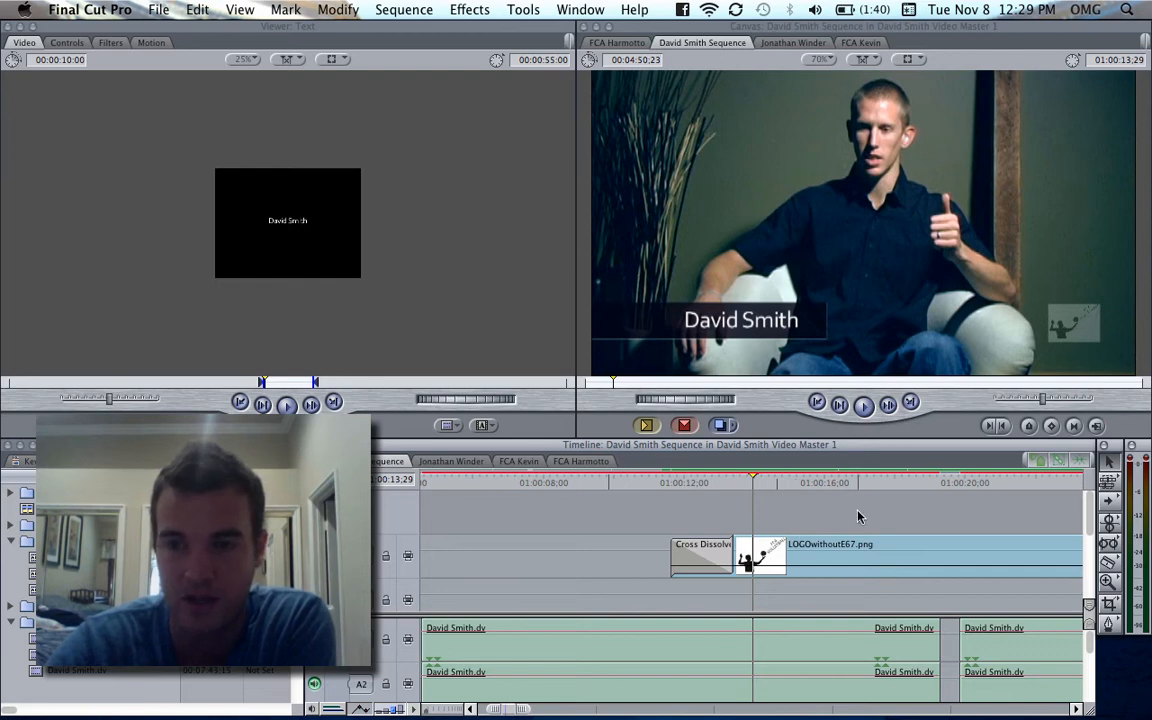
scroll(880, 510, "right", 3)
key("super+minus")
key("super+minus")
key("super+minus")
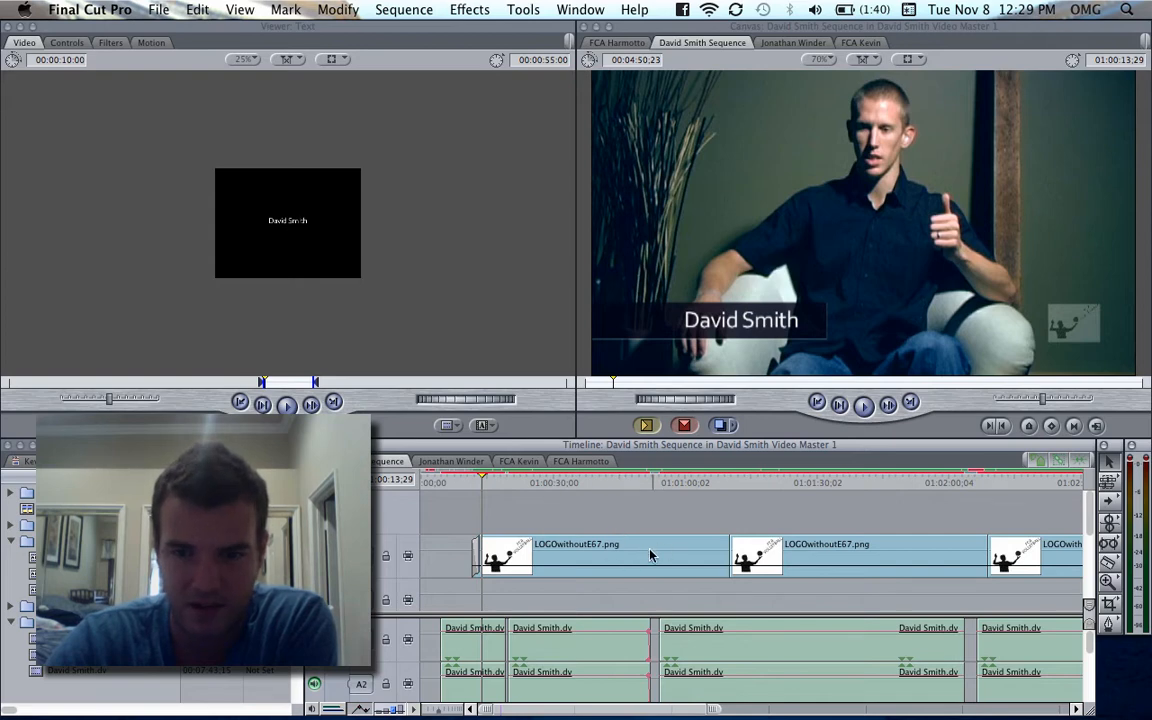
key("super+minus")
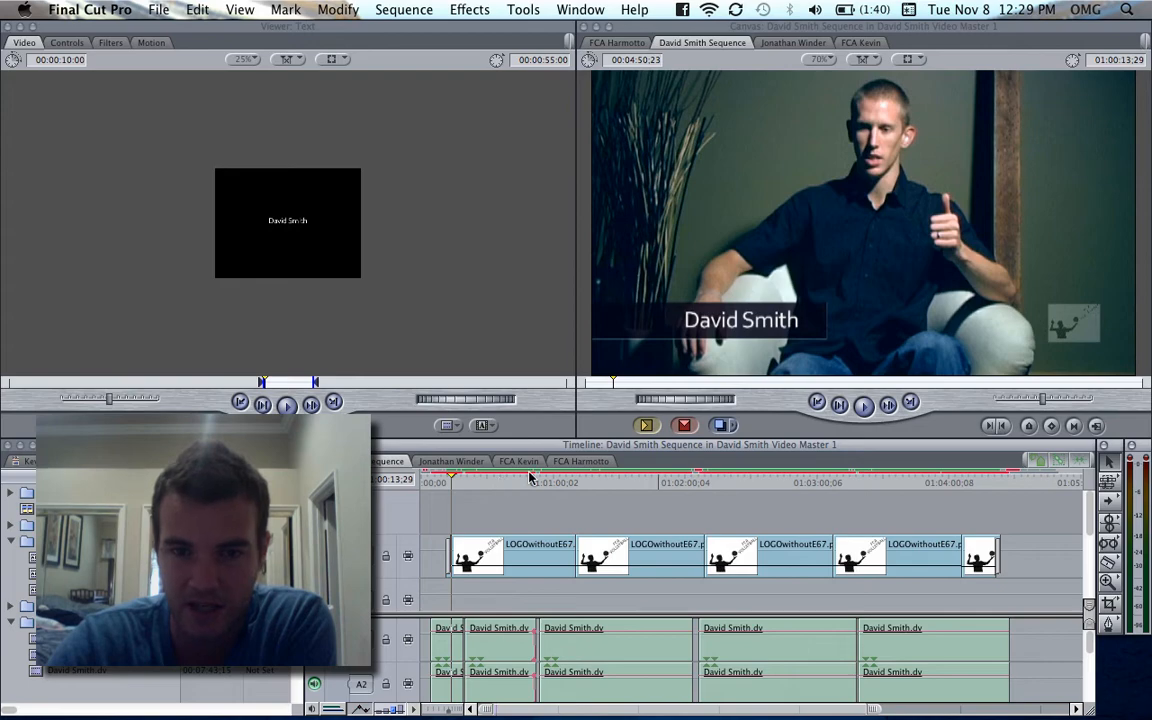
left_click_drag(531, 478, 917, 484)
scroll(1008, 516, "down", 2)
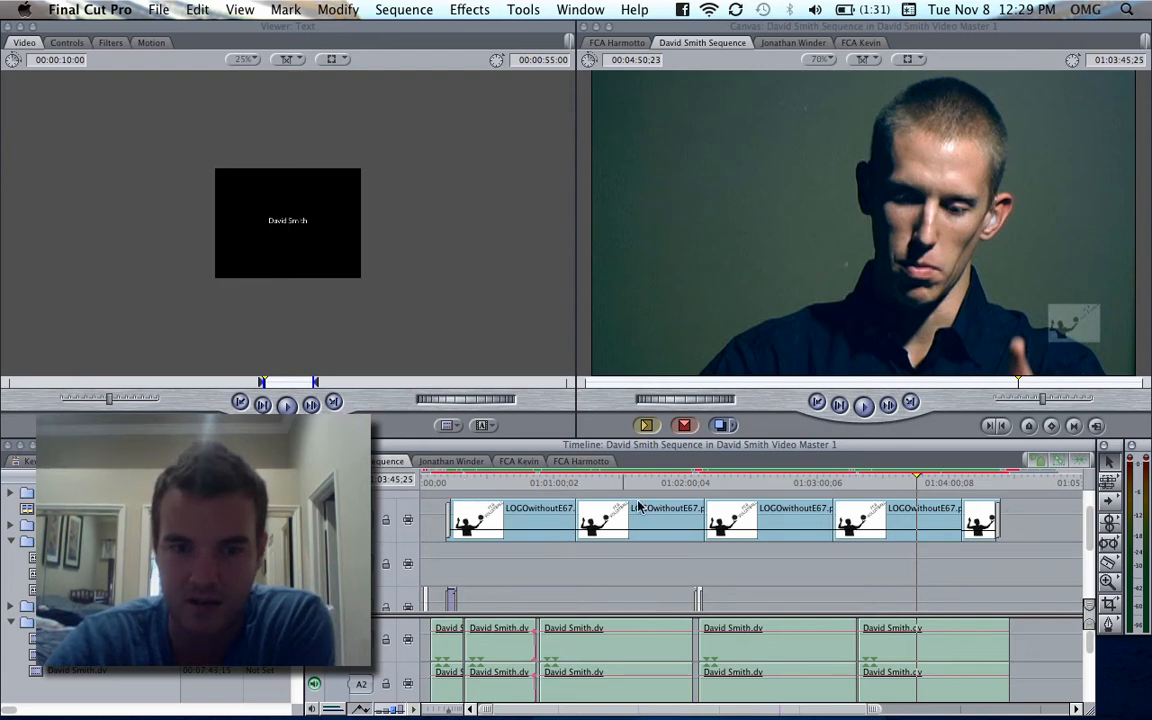
- Select all the logo clips on V5 together with the lower third's text clip on V3 and black bar clip on V2
left_click(952, 530)
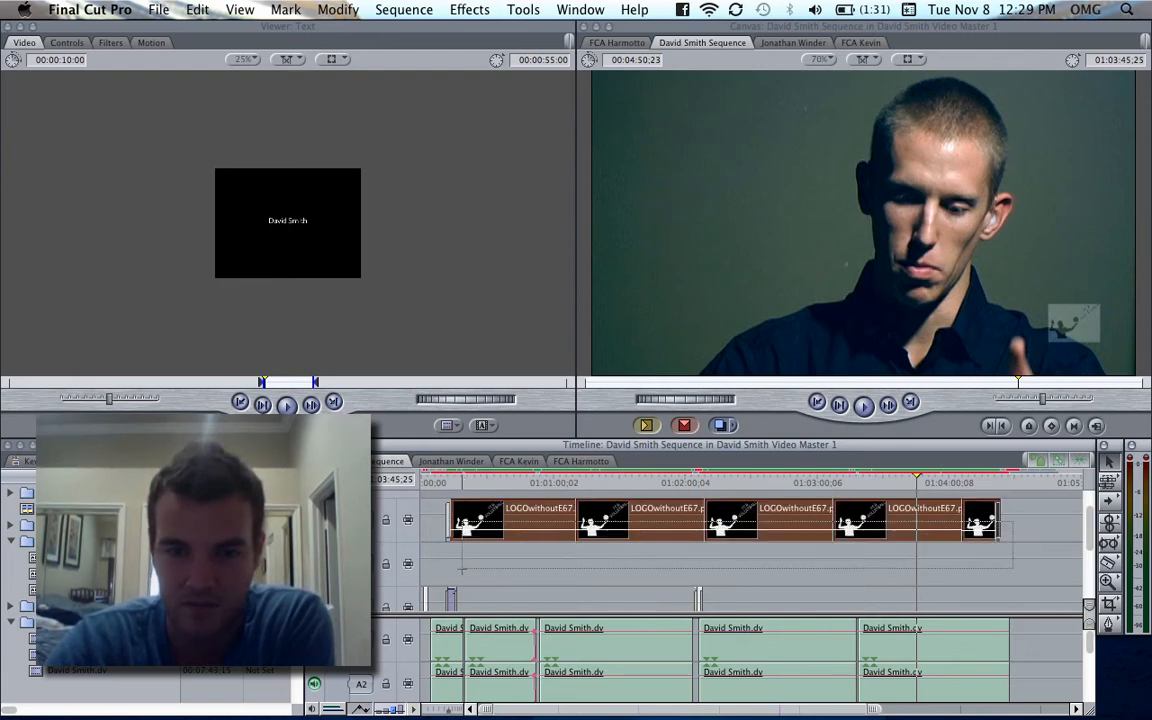
scroll(480, 527, "down", 6)
scroll(480, 527, "up", 6)
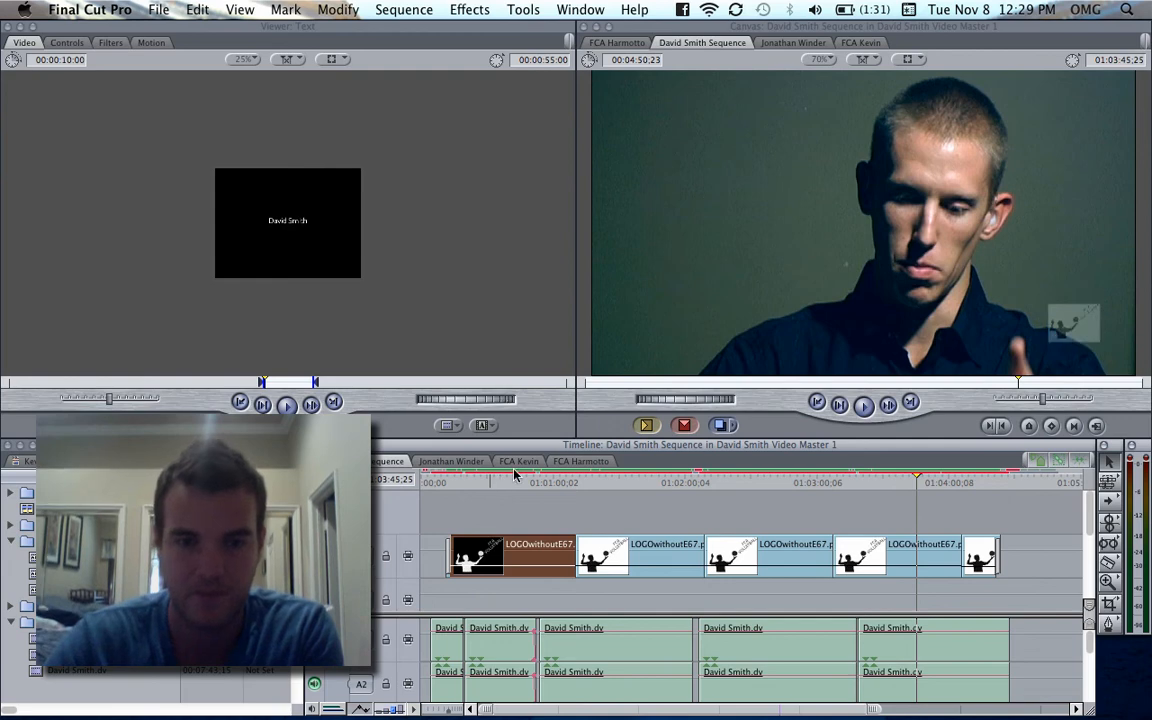
left_click_drag(532, 527, 1054, 578)
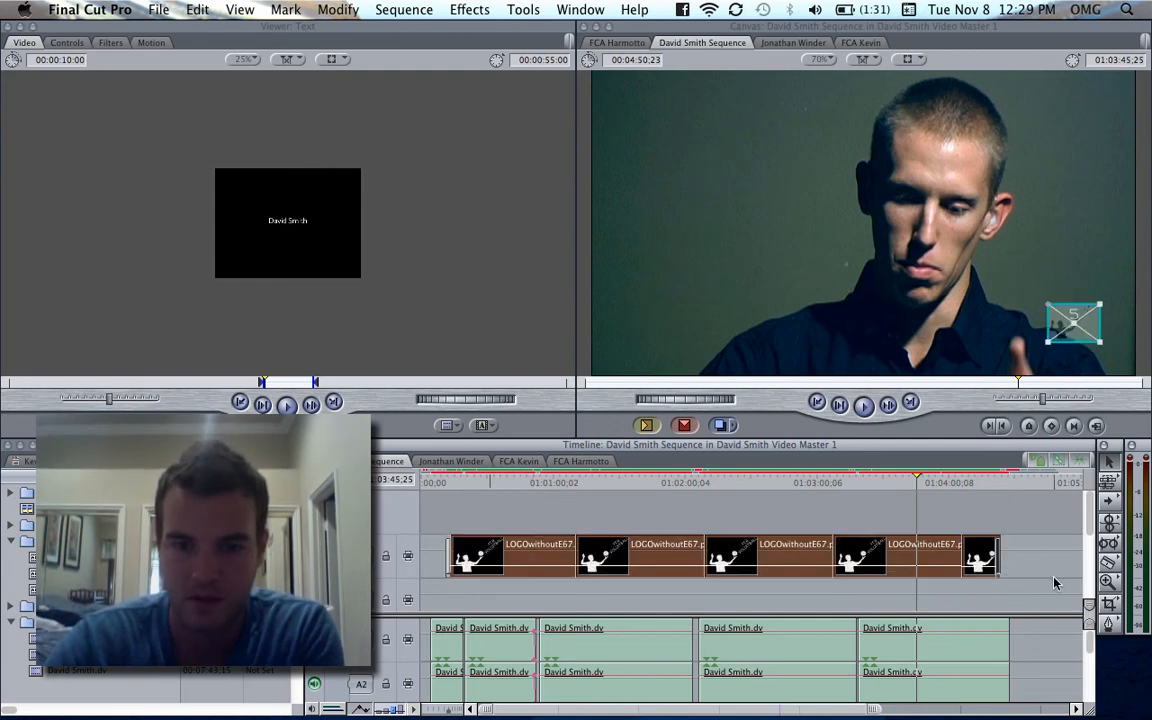
key("super+equal")
scroll(1054, 581, "down", 6)
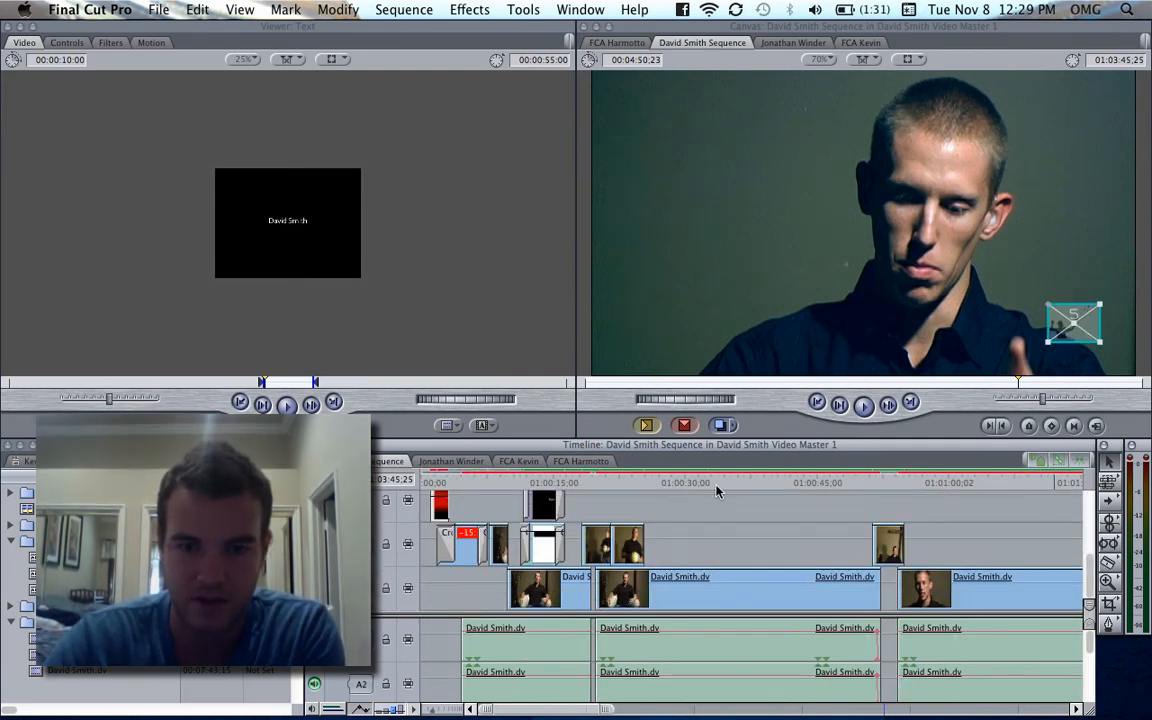
key("space")
scroll(716, 491, "left", 10)
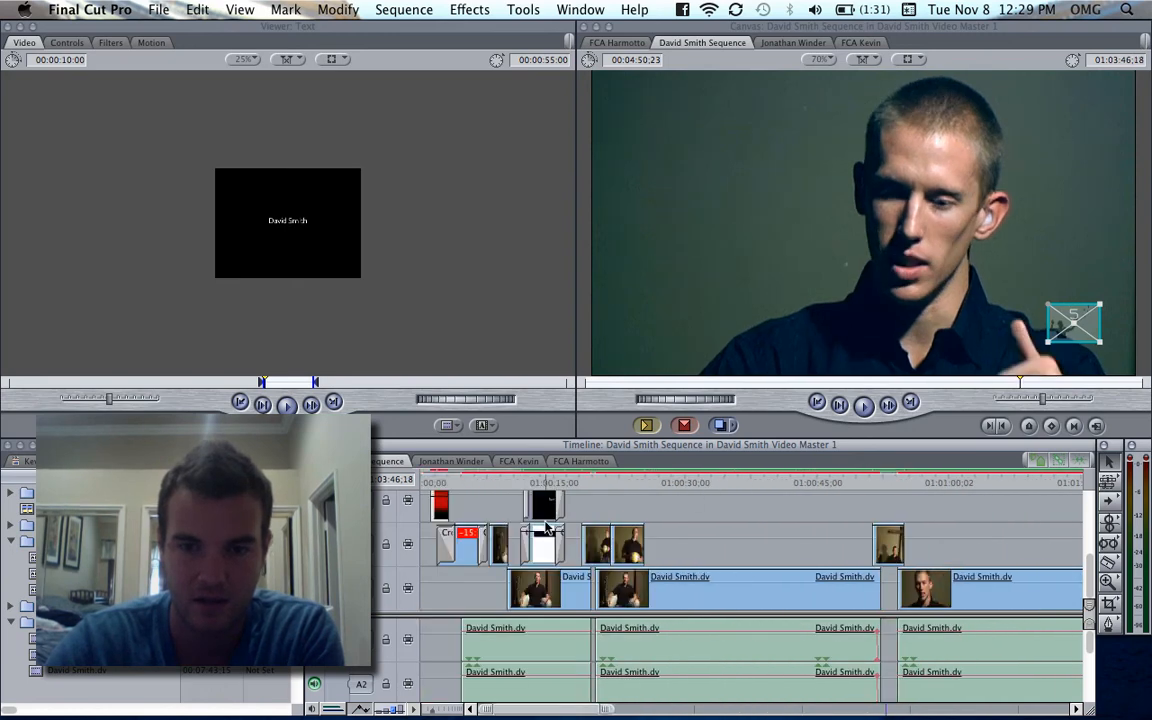
scroll(540, 527, "up", 2)
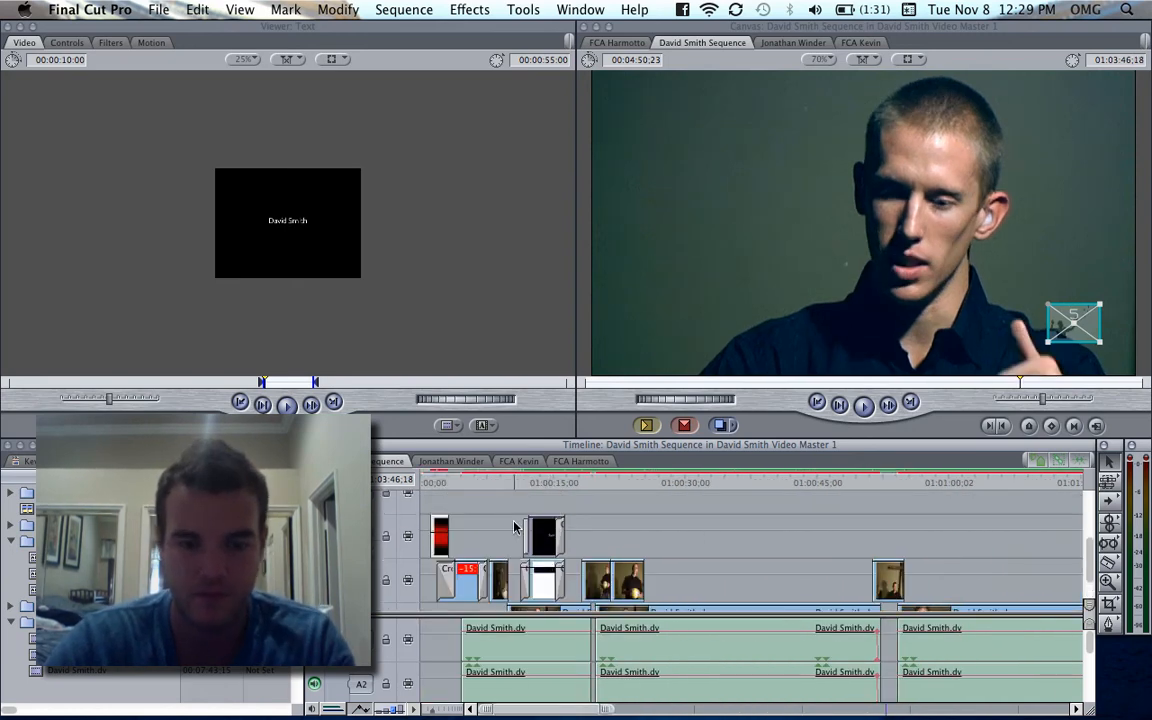
left_click_drag(514, 523, 566, 592)
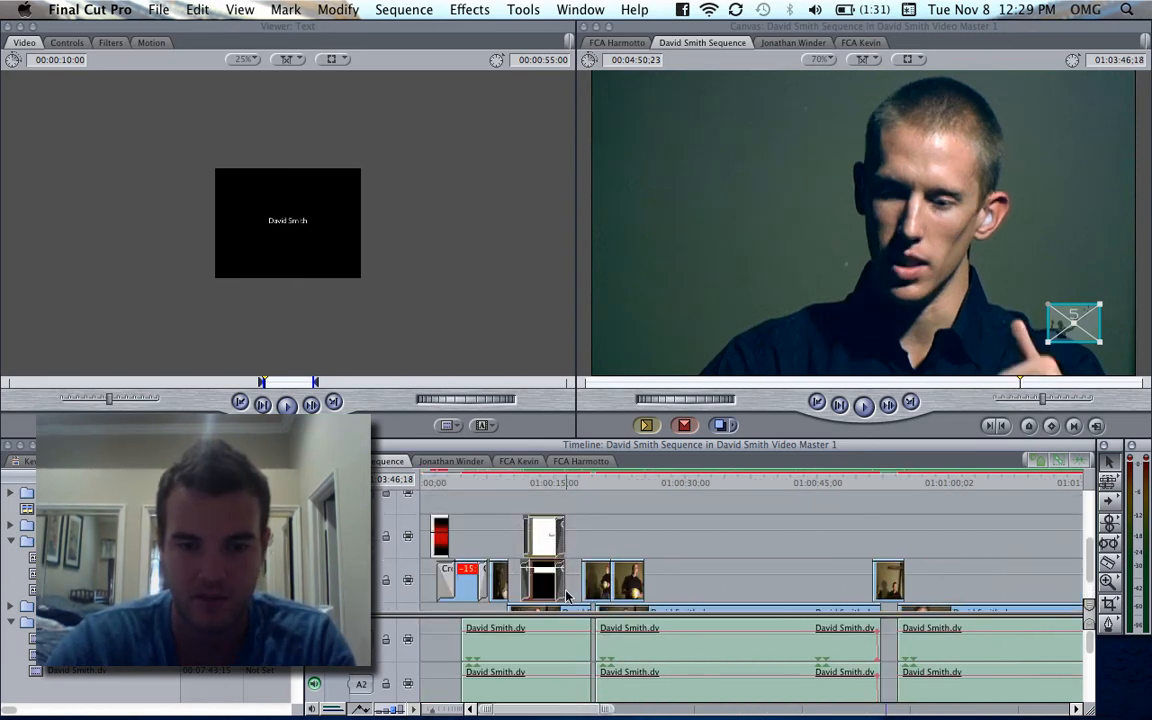
- Copy the selected logo, text and black bar clips into the second interviewee's sequence, pasting them in its opening minute
left_click(437, 465)
key("super+minus")
key("super+minus")
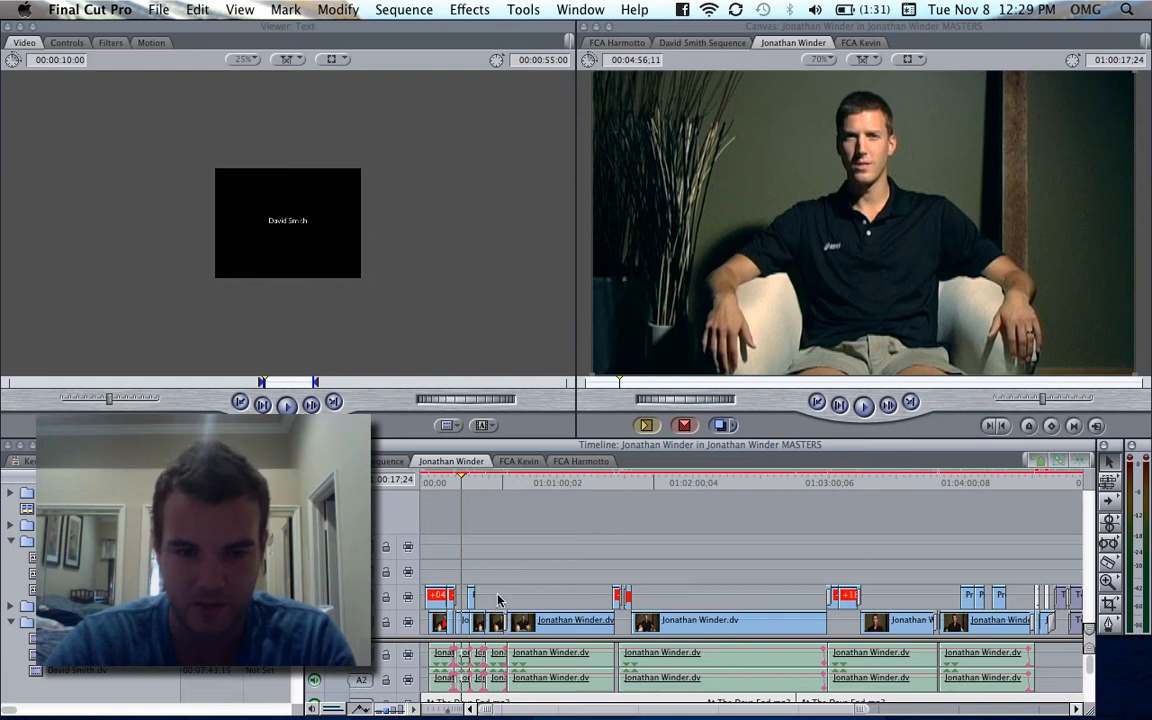
left_click(378, 461)
scroll(518, 566, "down", 2)
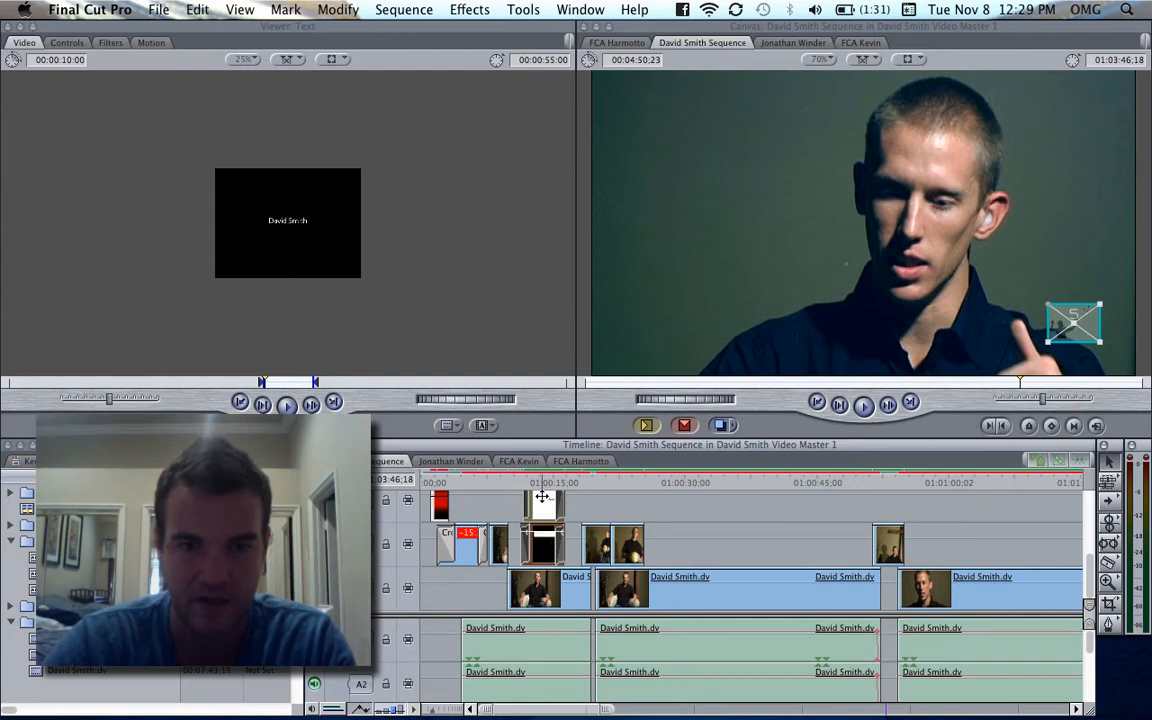
scroll(541, 496, "up", 3)
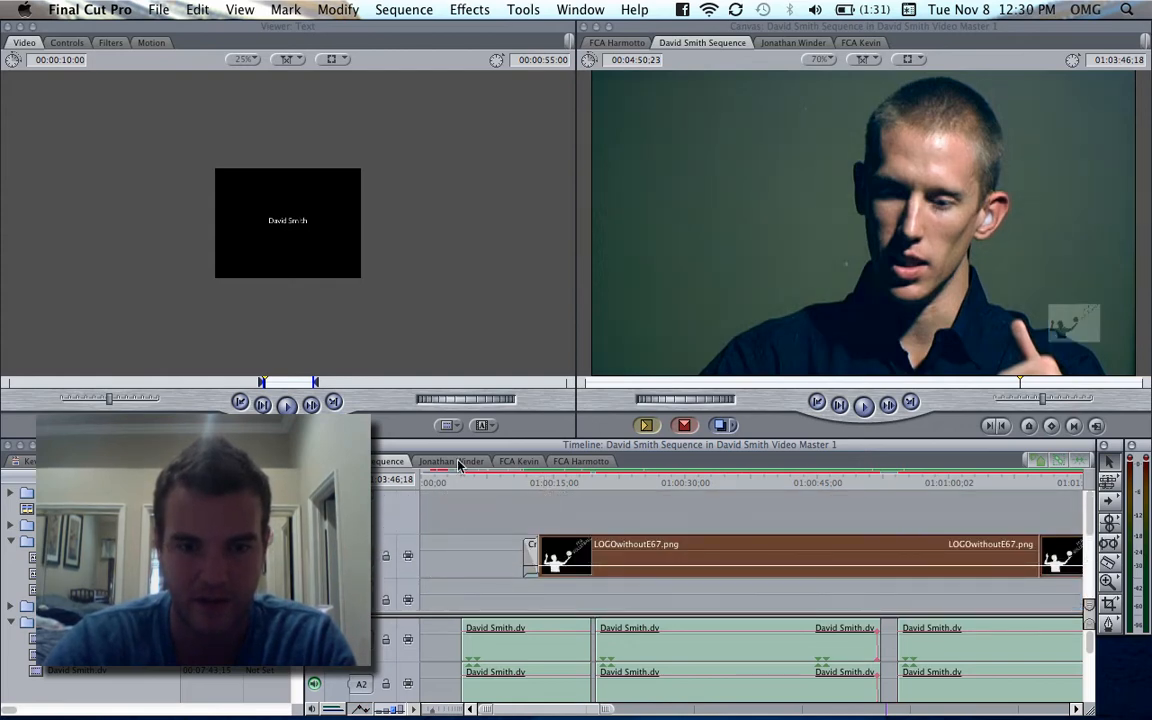
left_click(453, 463)
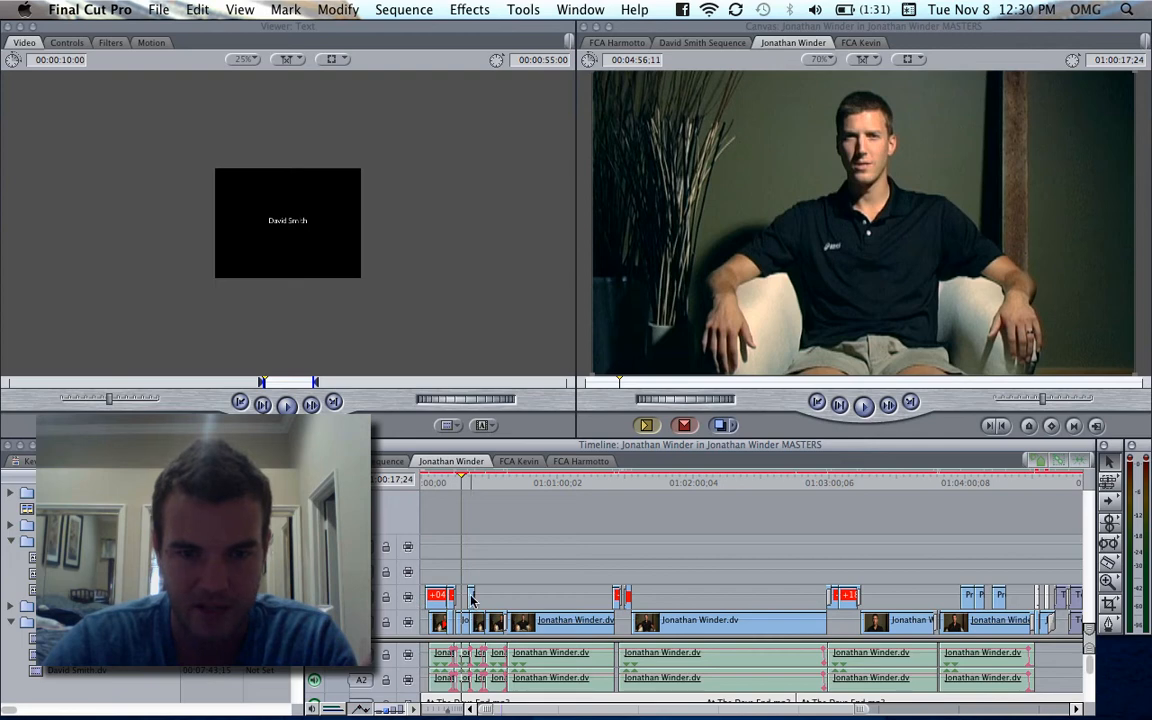
left_click(495, 482)
key("super+v")
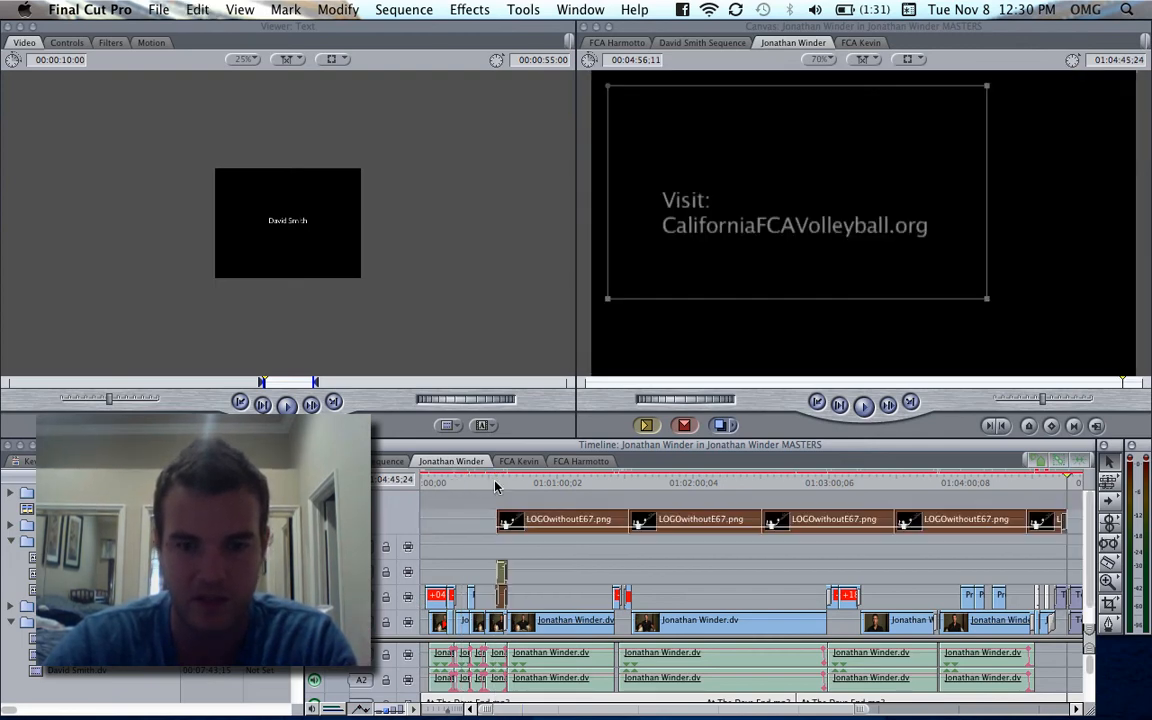
- Move only the pasted text and black bar clips up one track and earlier, to about 01:00:18
key("super+equal")
key("super+equal")
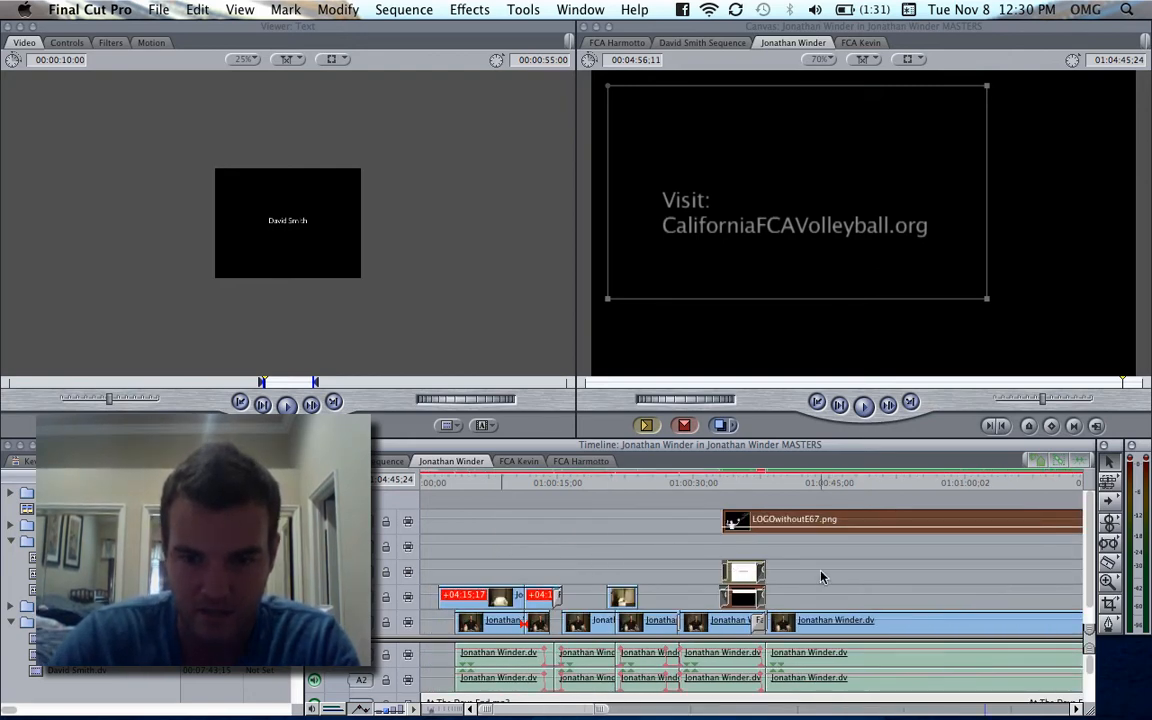
left_click(821, 577)
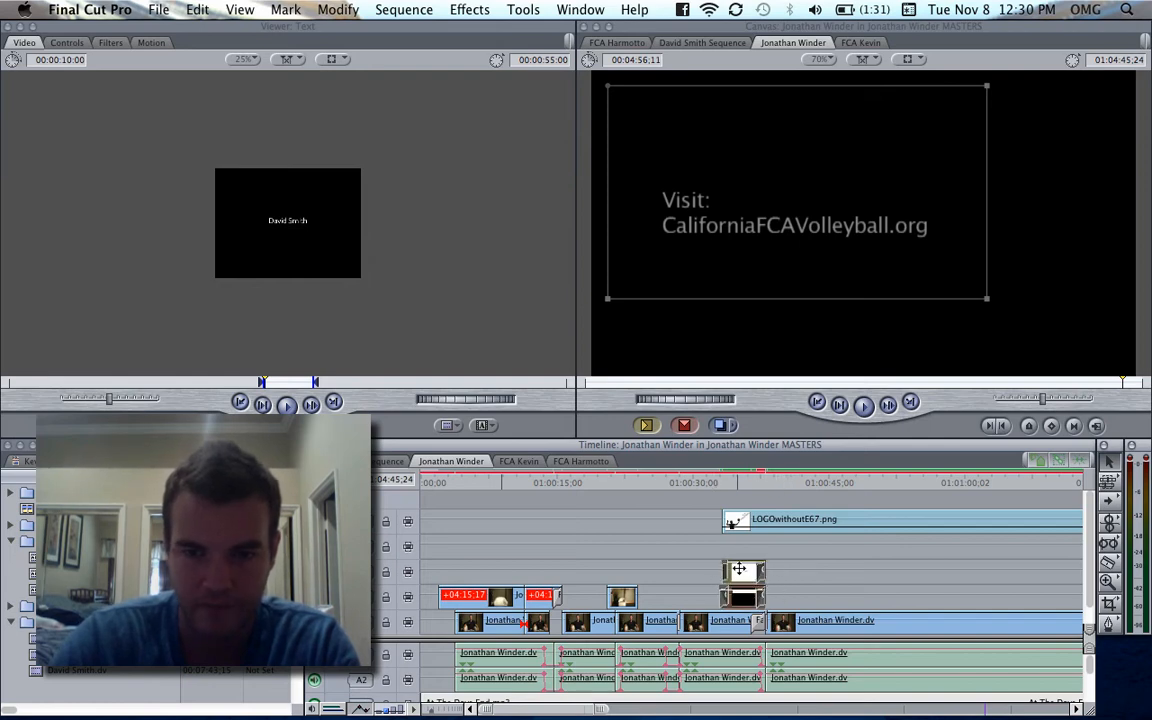
left_click_drag(738, 569, 597, 541)
- Shift all the pasted logo clips earlier so they start over the title clips, and view the frame at 01:00:19;29
key("alt+minus")
key("alt+minus")
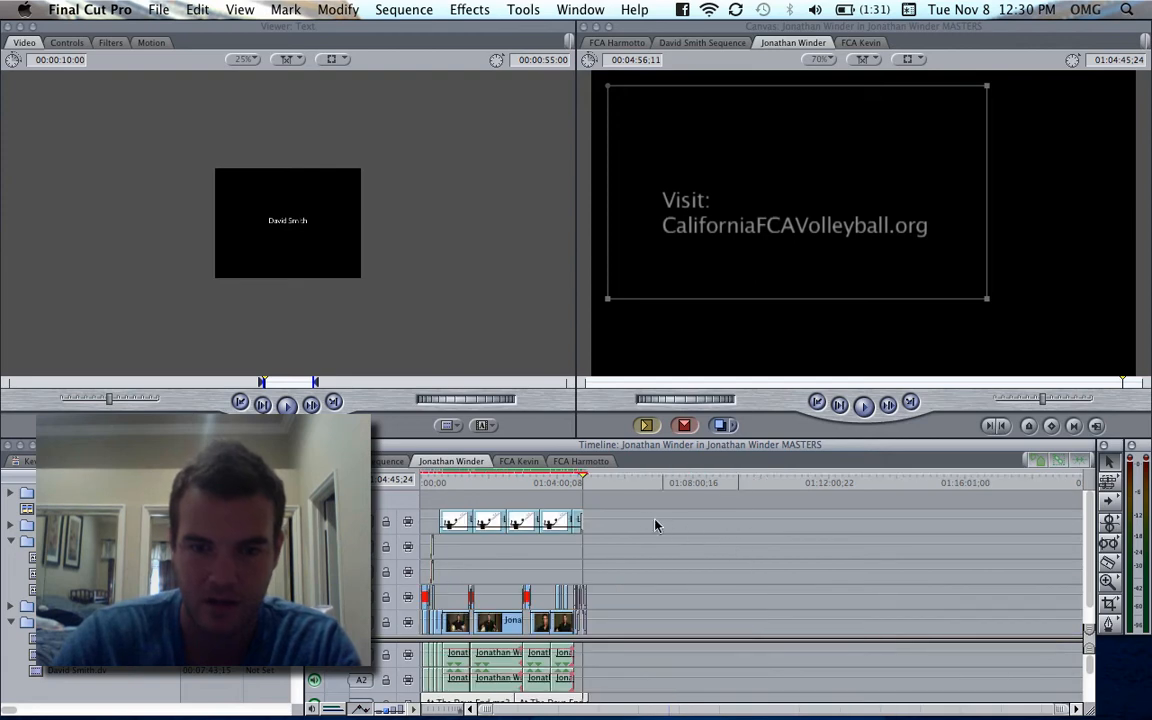
left_click_drag(643, 514, 434, 527)
key("alt+equal")
key("alt+equal")
key("alt+equal")
key("alt+equal")
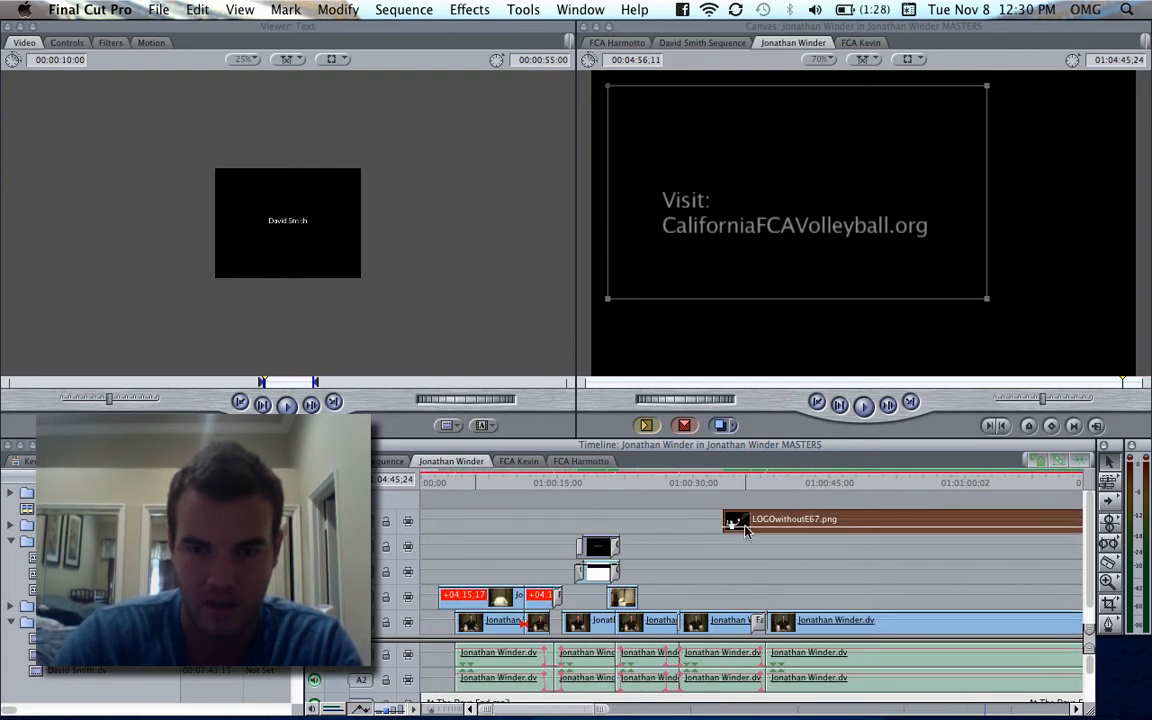
left_click_drag(743, 525, 594, 515)
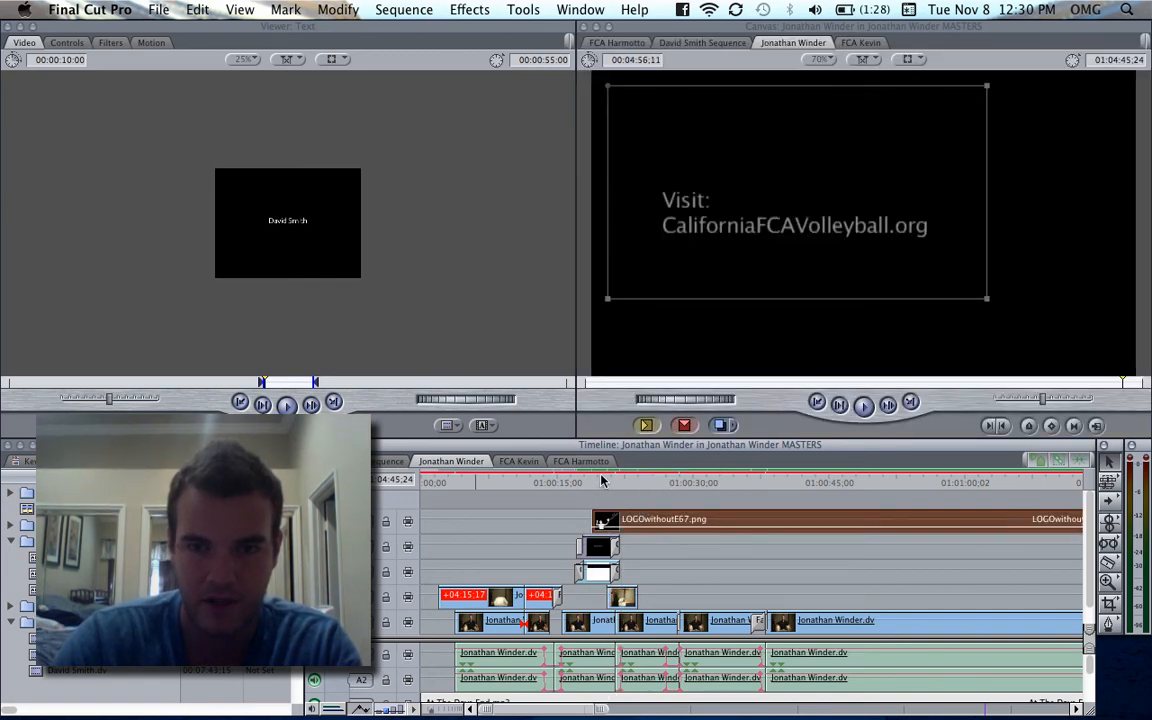
left_click(601, 481)
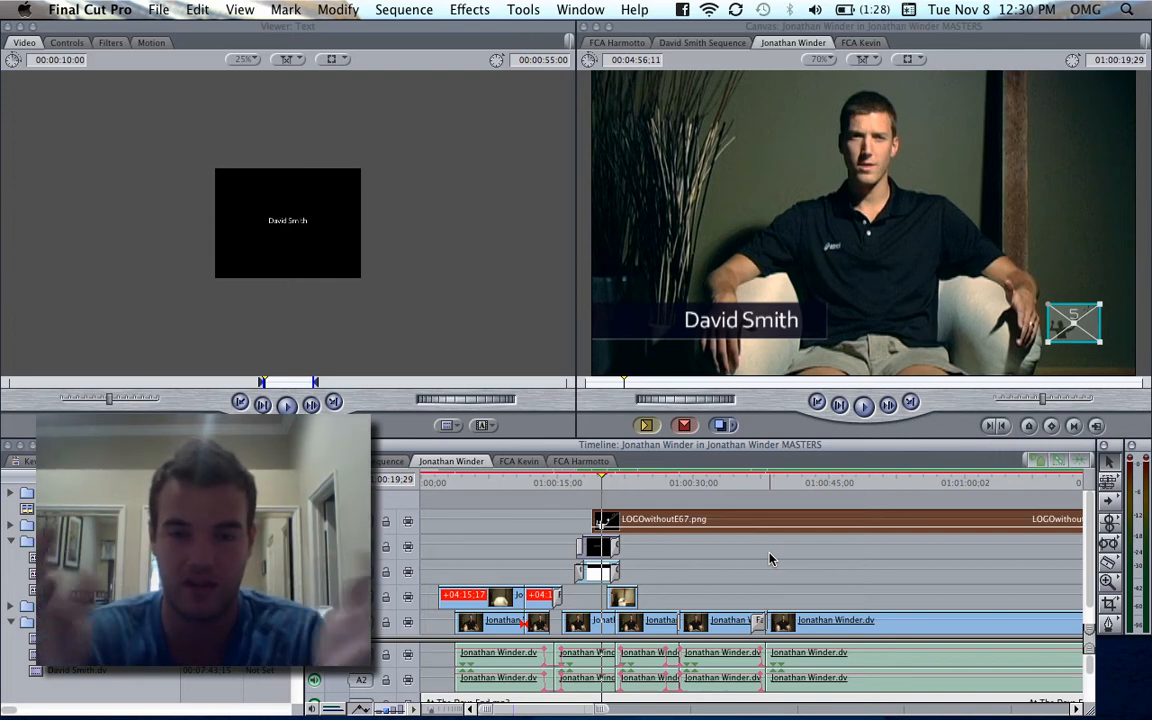
- Replace the pasted title clip's text with the second interviewee's full name
left_click(678, 565)
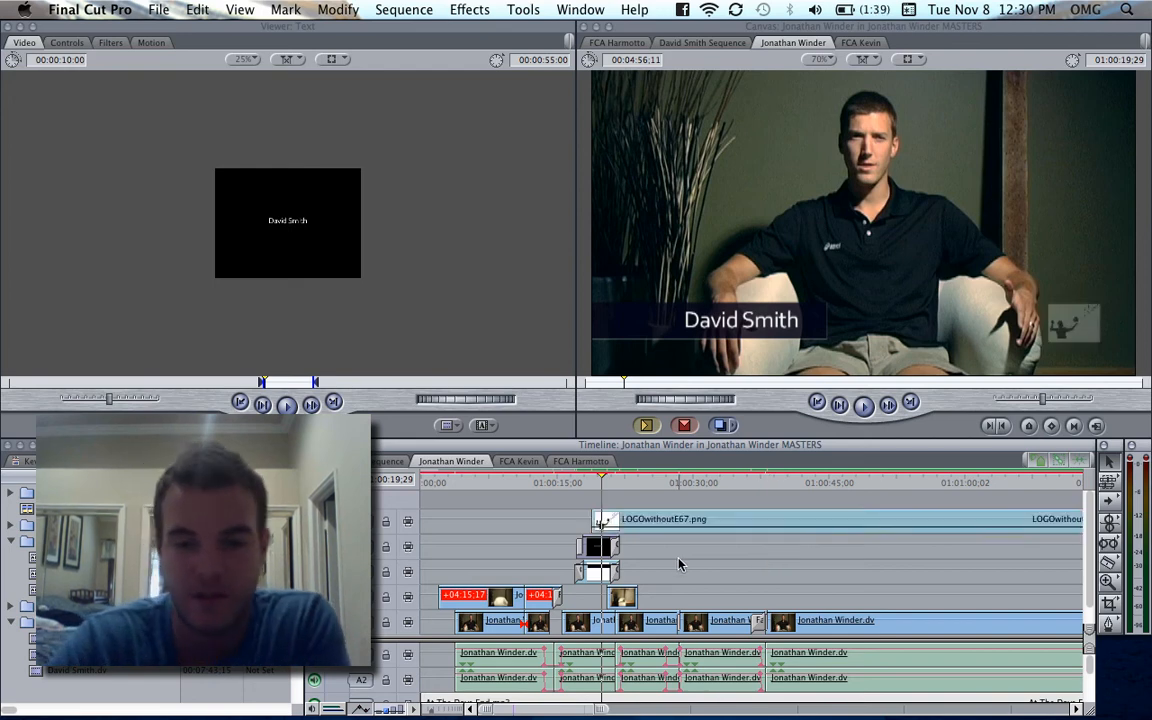
double_click(600, 549)
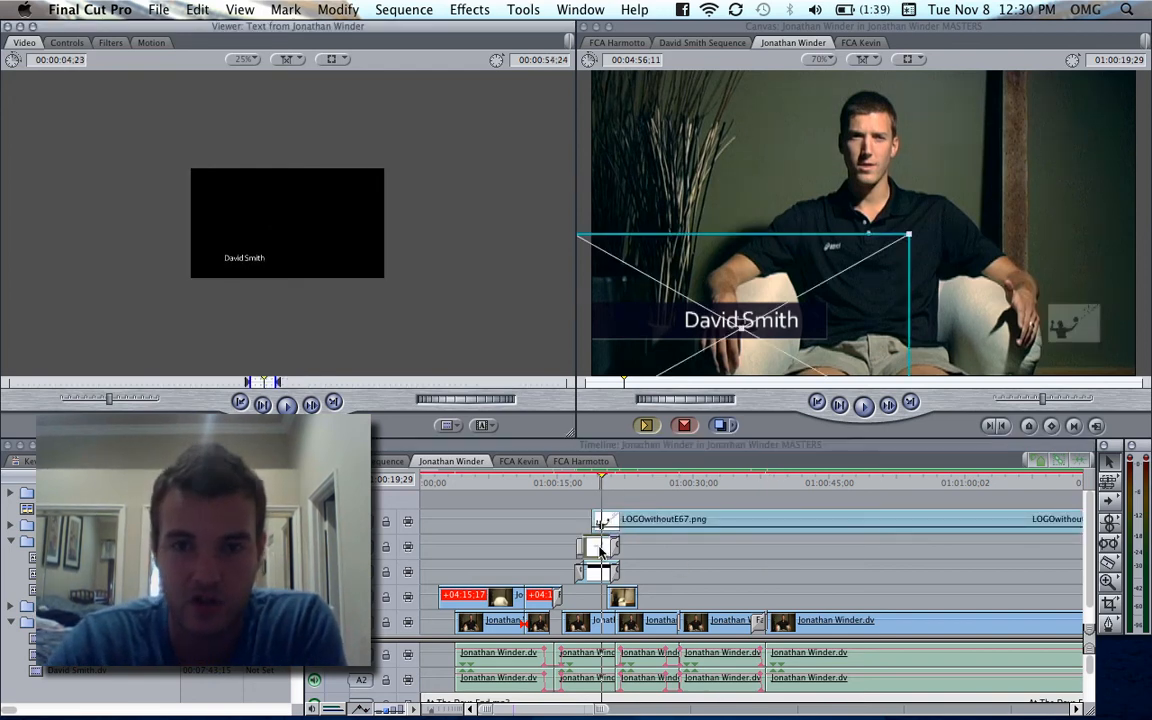
left_click(67, 43)
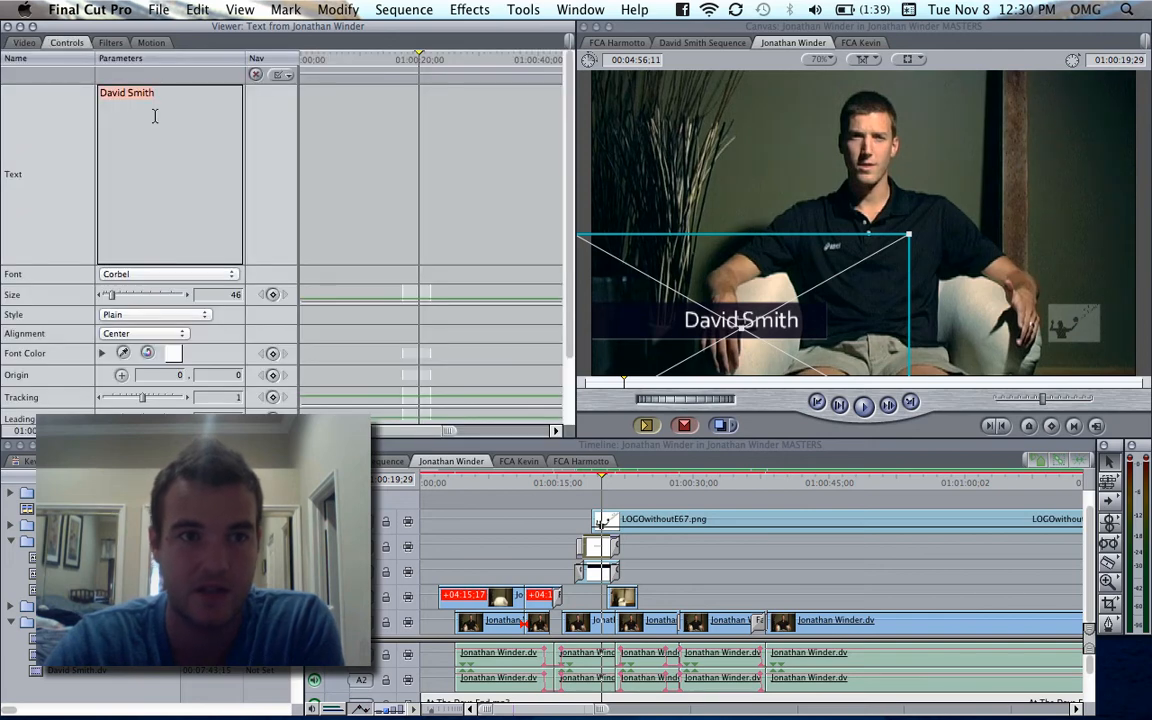
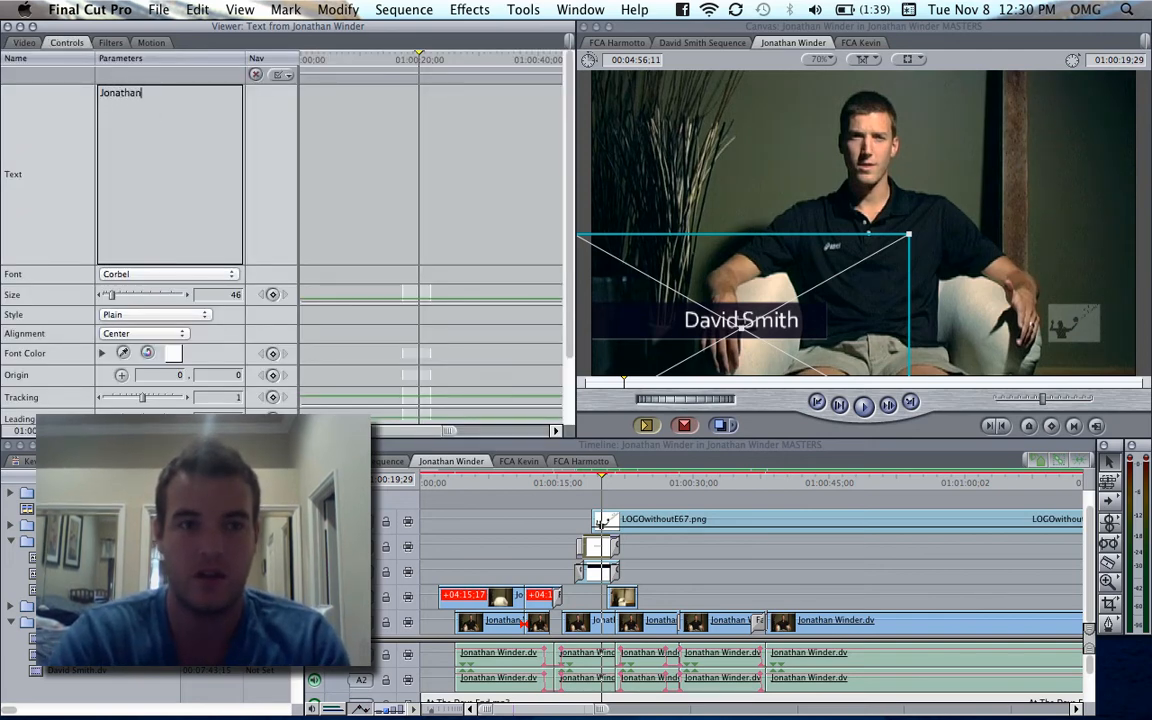
key("Tab")
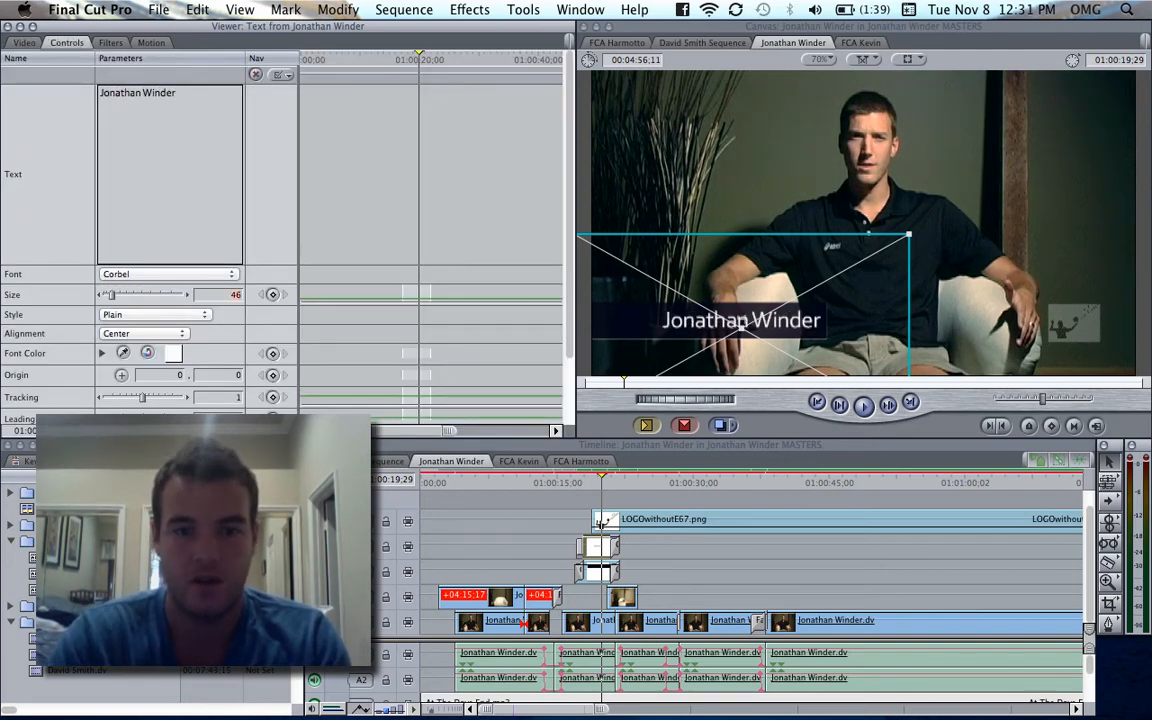
left_click(753, 591)
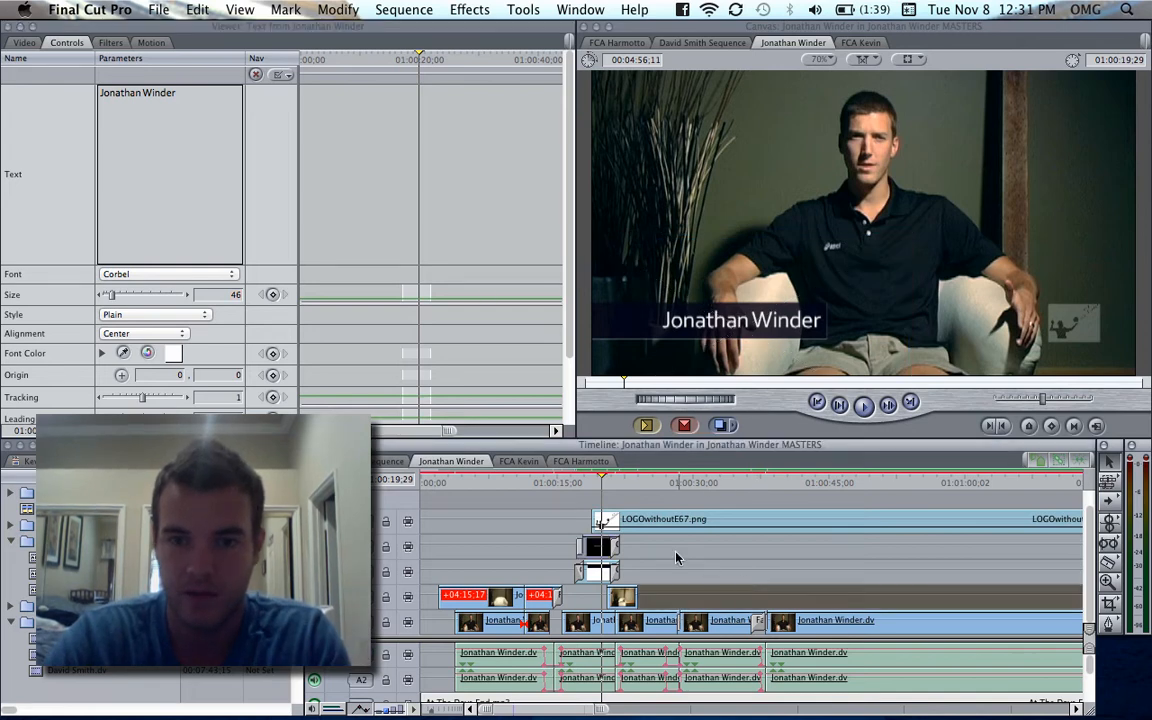
- Nudge the name title slightly to the left within the black bar in the frame, leaving nothing selected
left_click(601, 546)
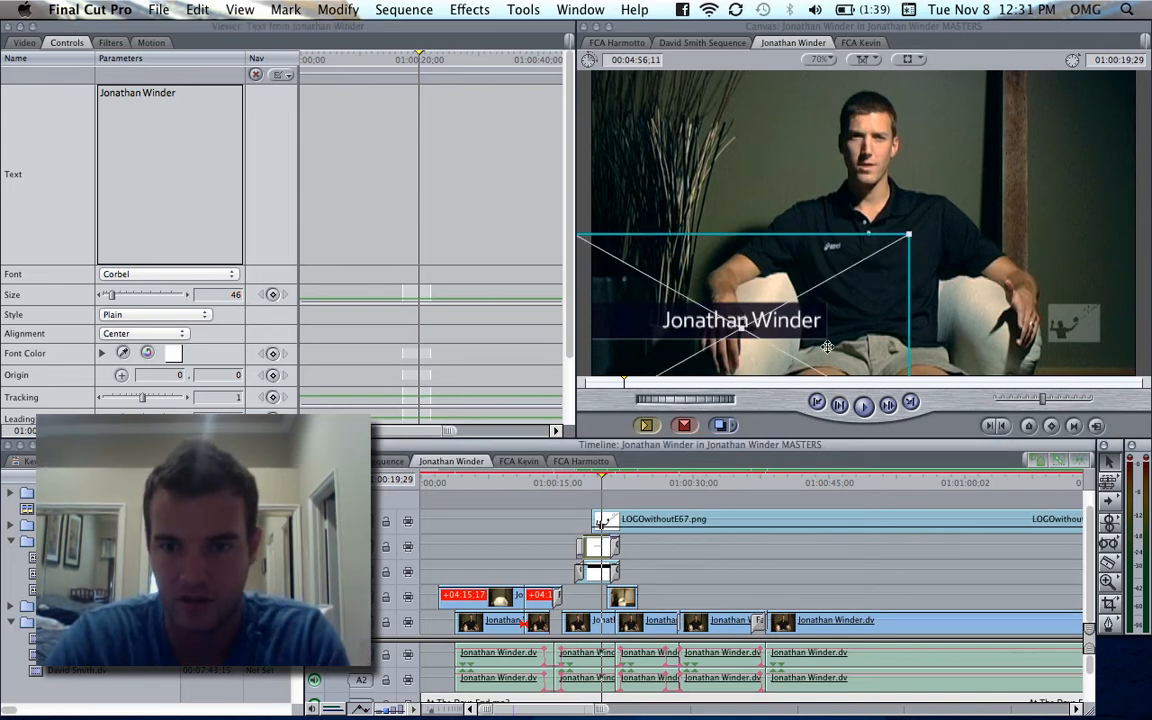
left_click_drag(827, 346, 822, 350)
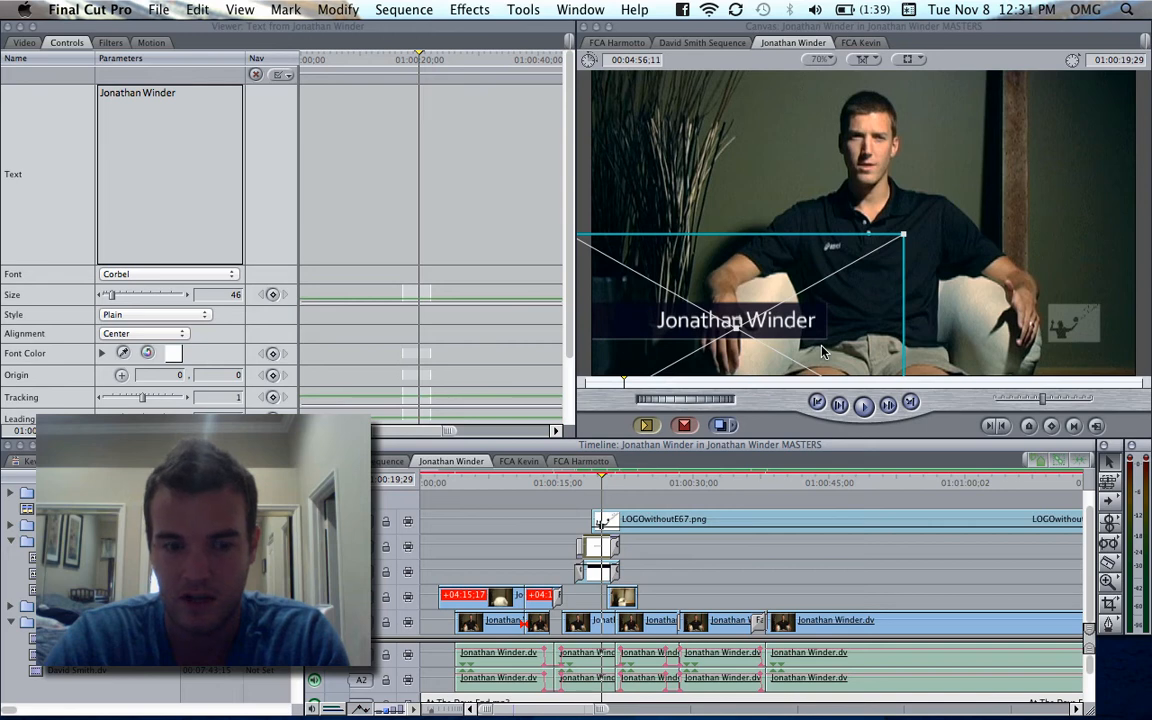
left_click(784, 556)
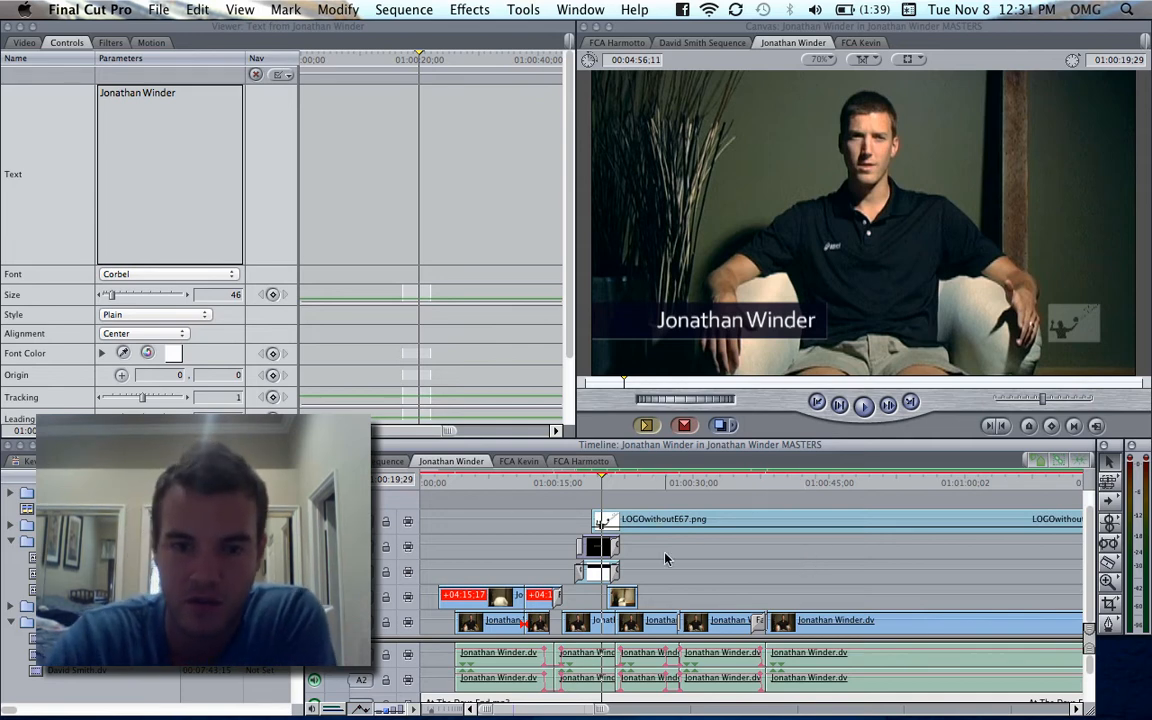
key("super+minus")
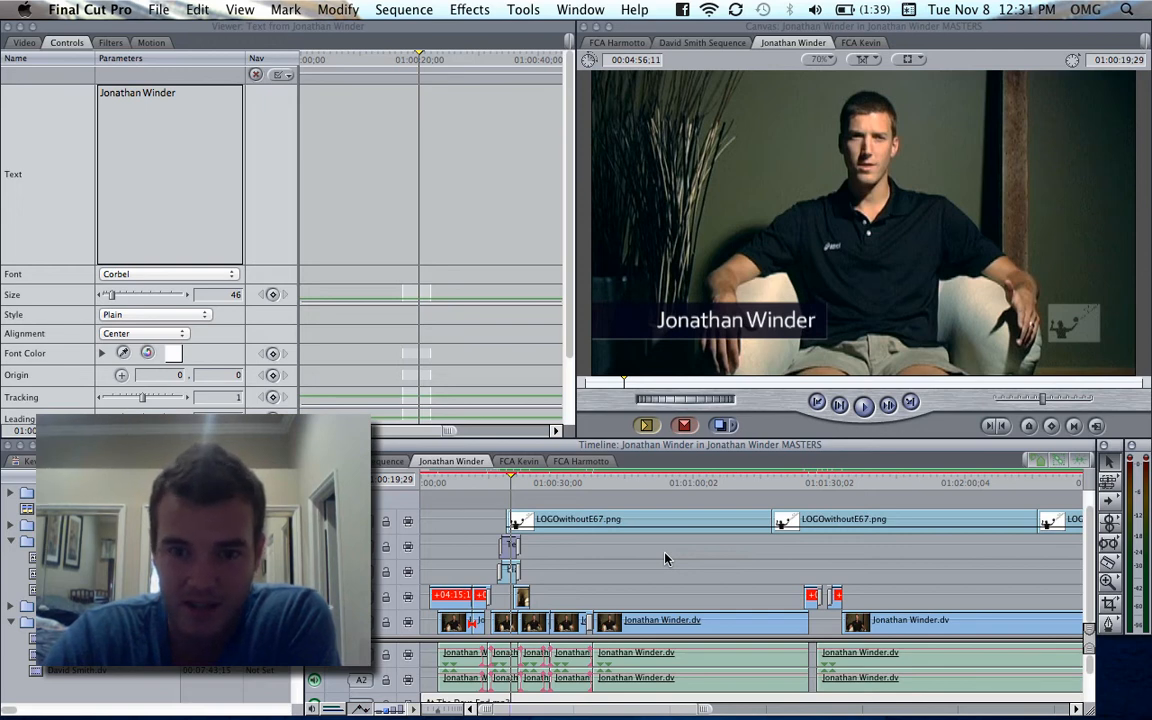
- Compare the second interviewee's sequence with the third interviewee's, and view the second interviewee's frame at 01:00:53;08
key("super+minus")
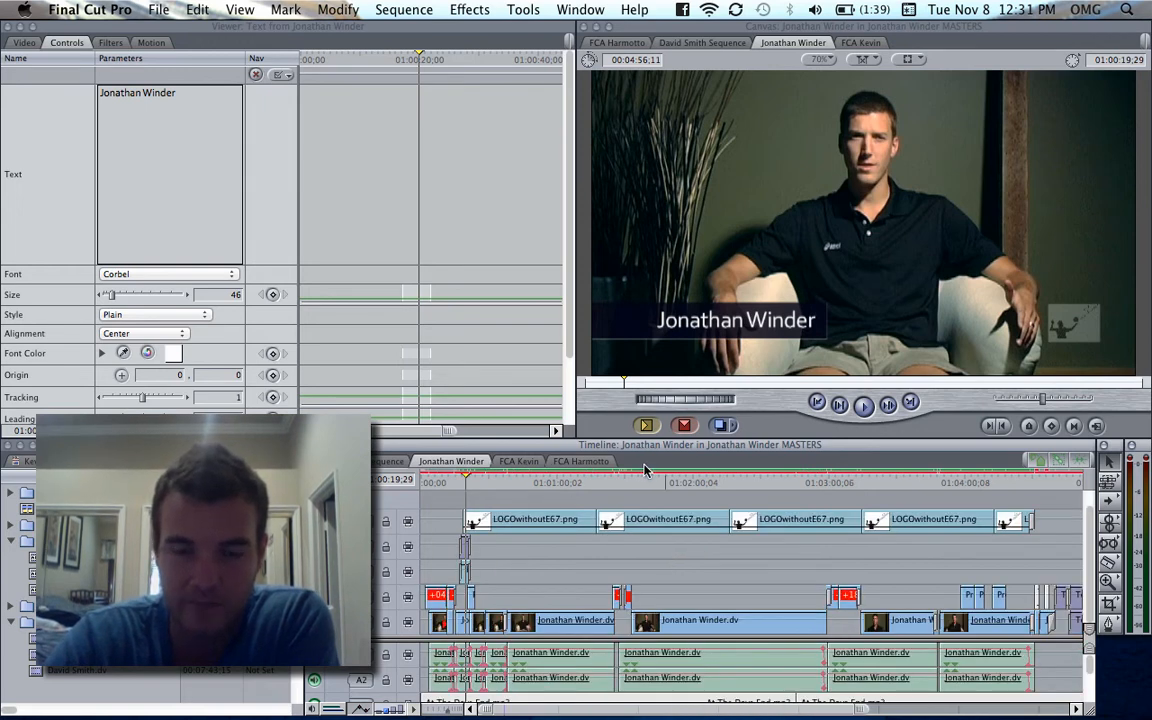
left_click(522, 463)
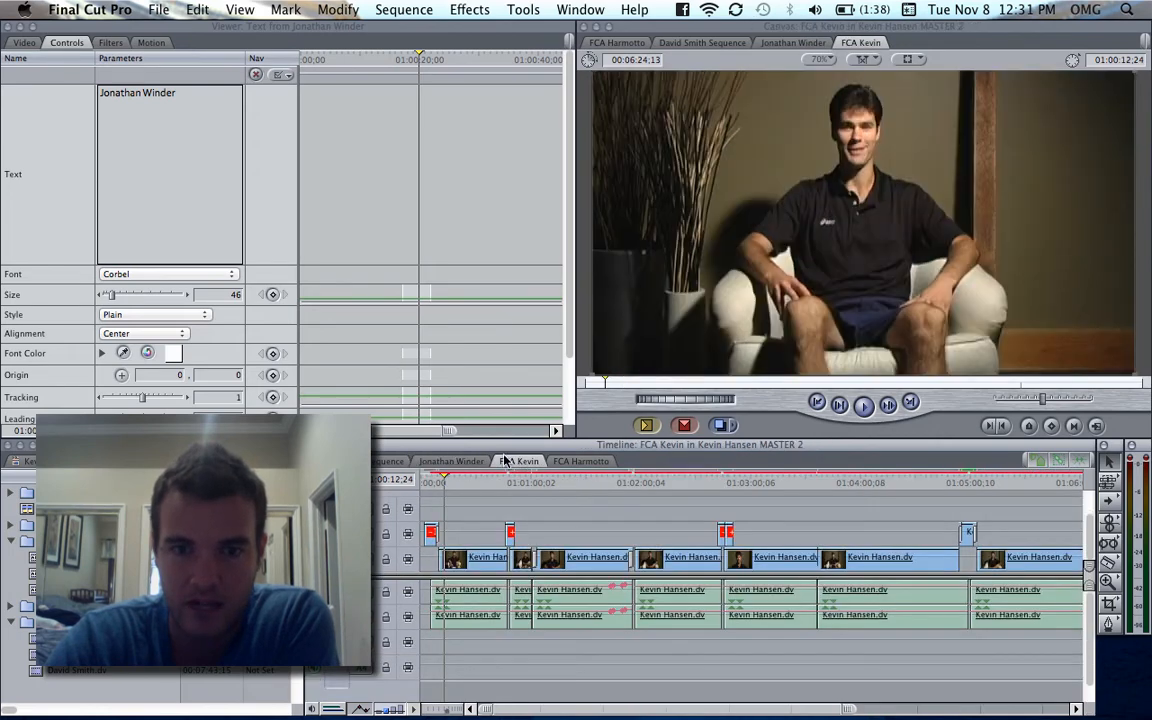
left_click(452, 461)
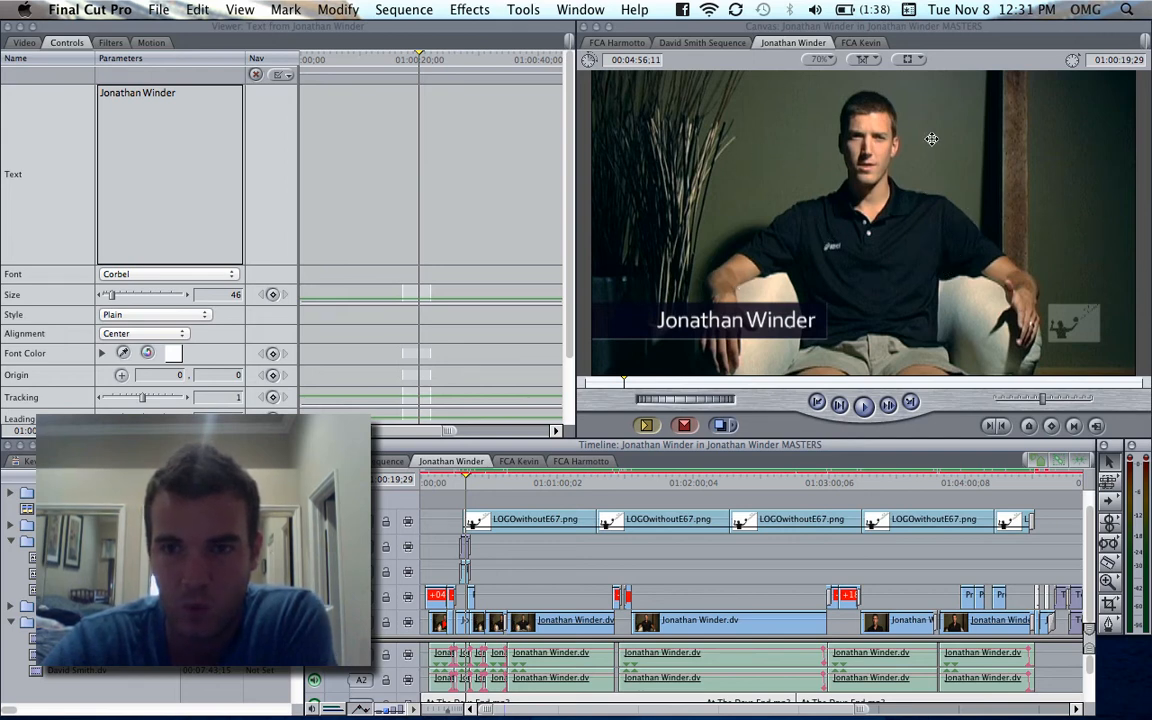
left_click(541, 482)
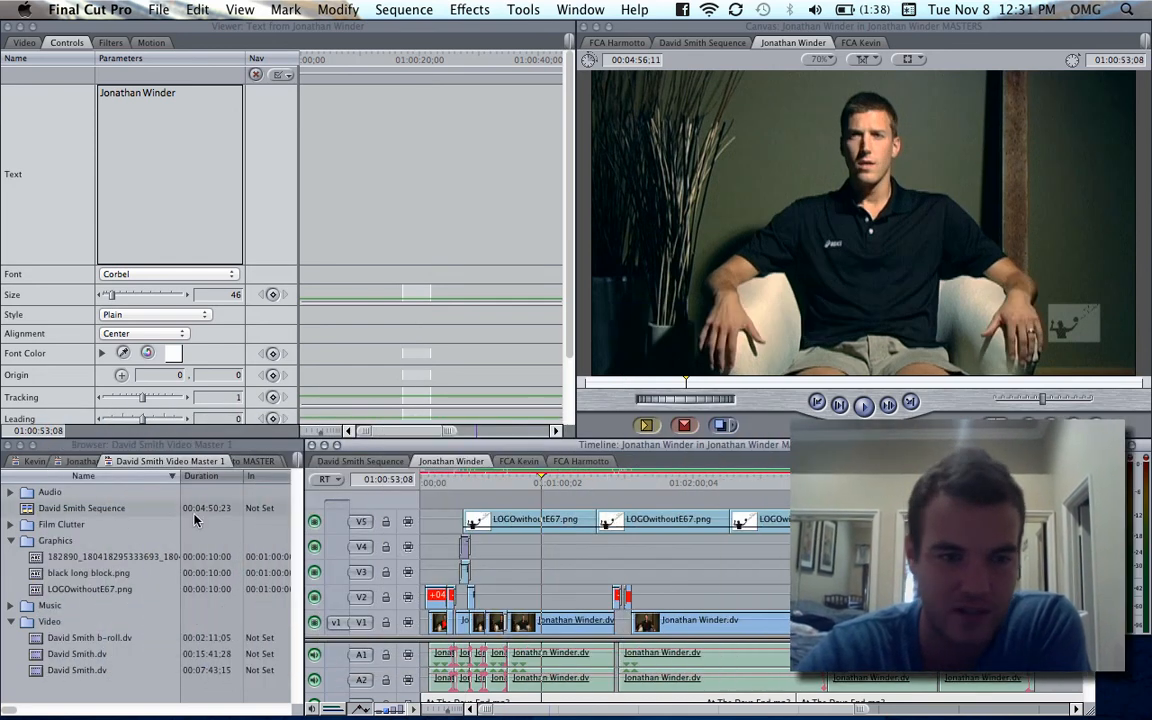
- Show the available effects with the video transitions collapsed, and expand the video filters
left_click(286, 463)
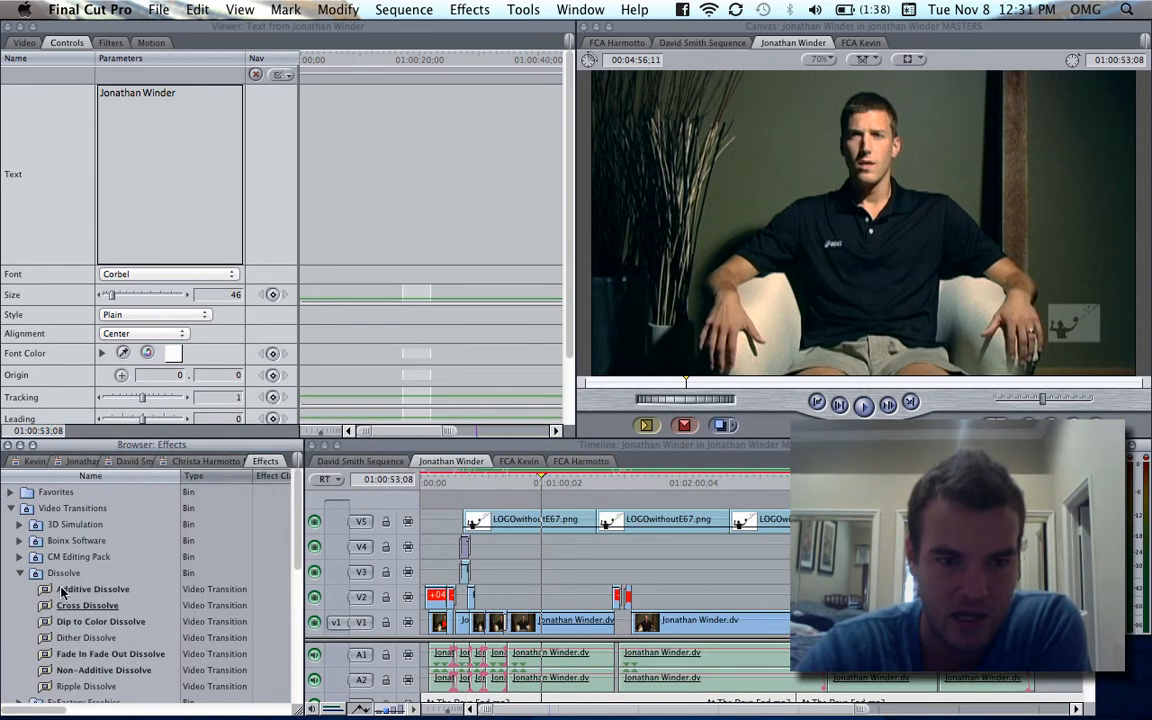
left_click(14, 507)
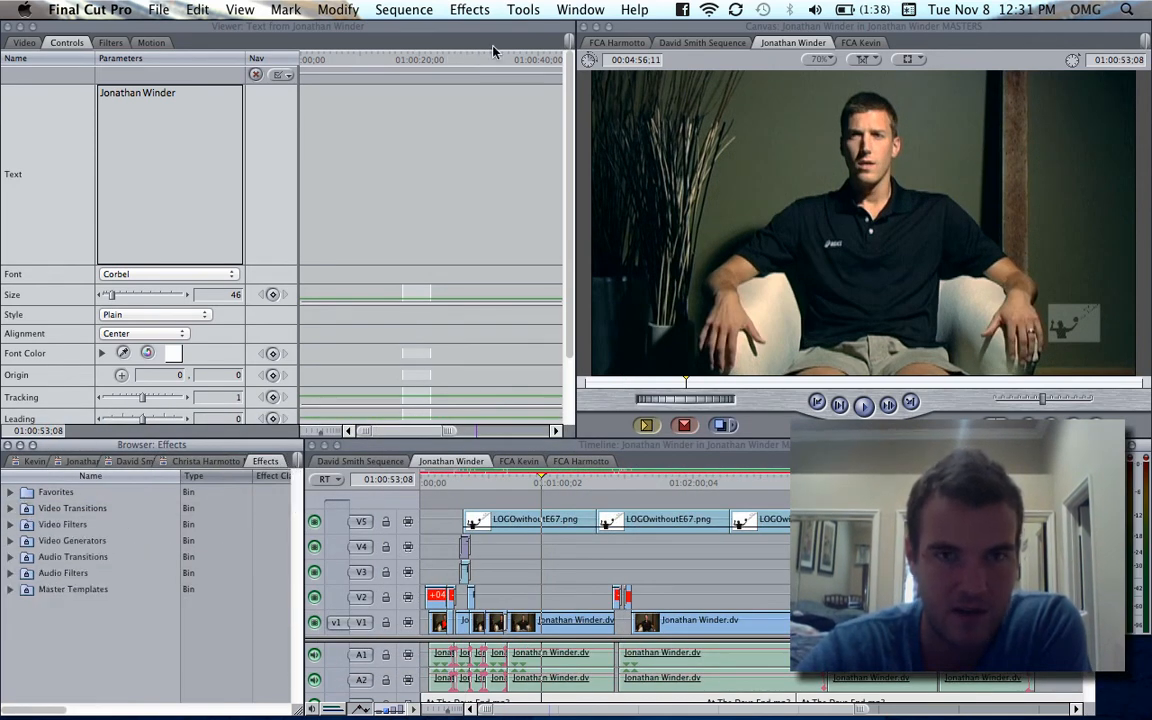
left_click(483, 9)
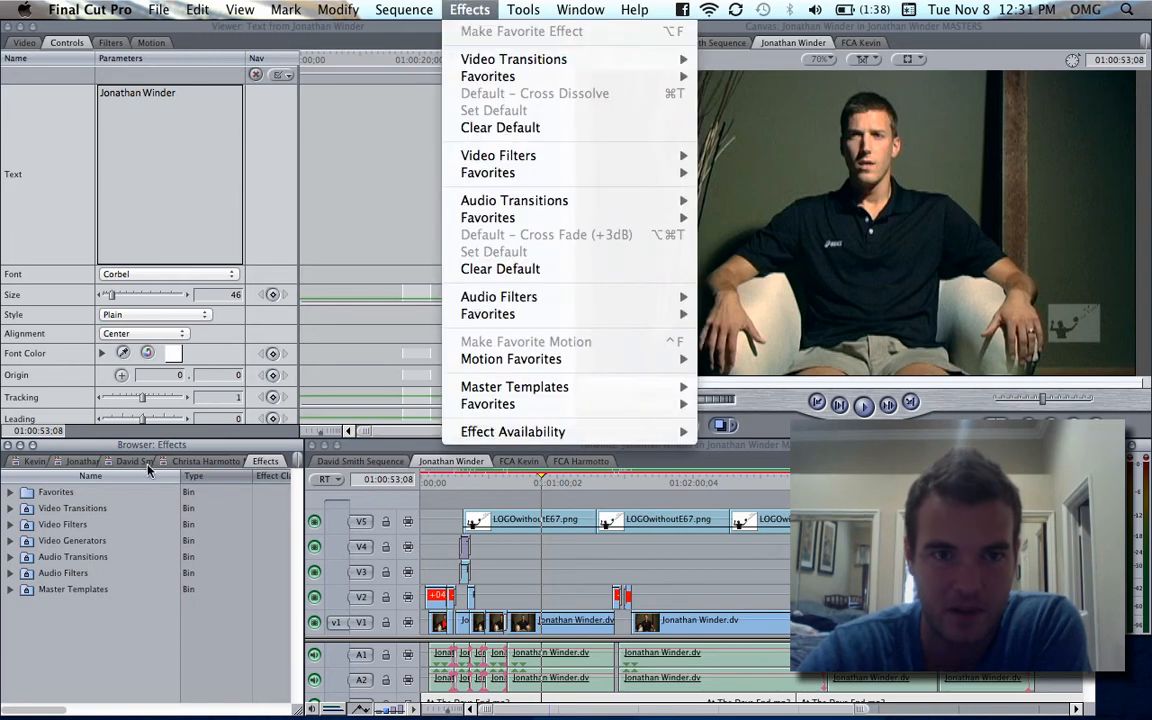
left_click(111, 655)
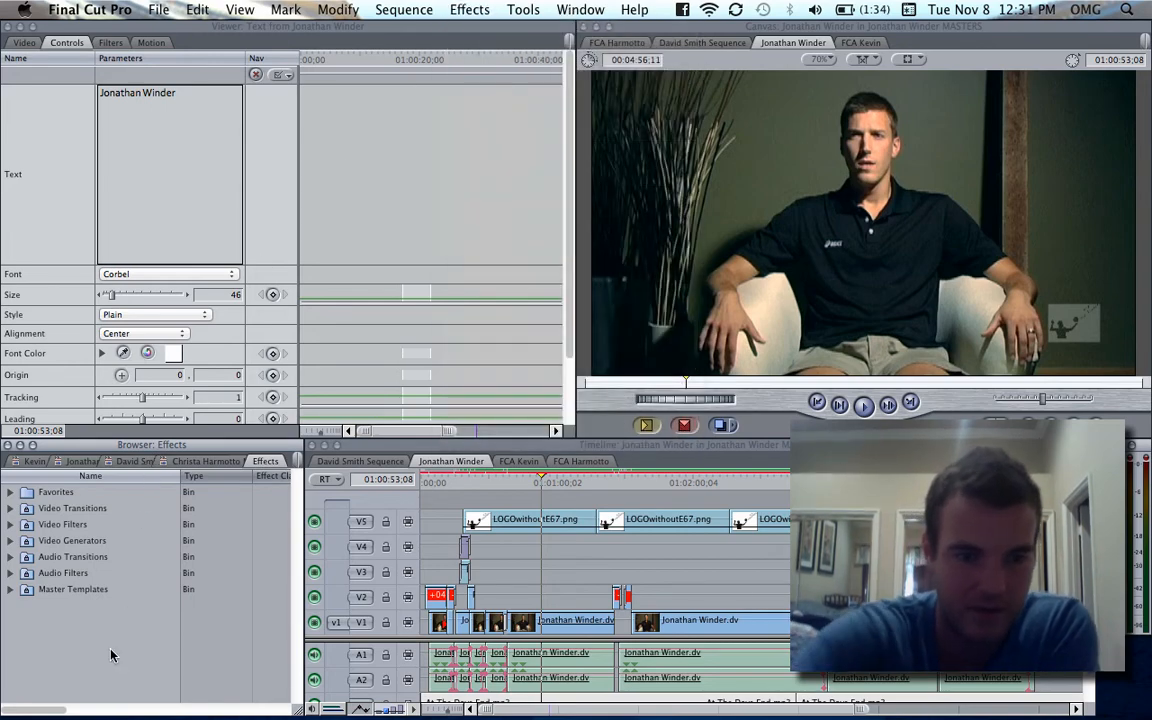
left_click(11, 524)
scroll(78, 548, "down", 3)
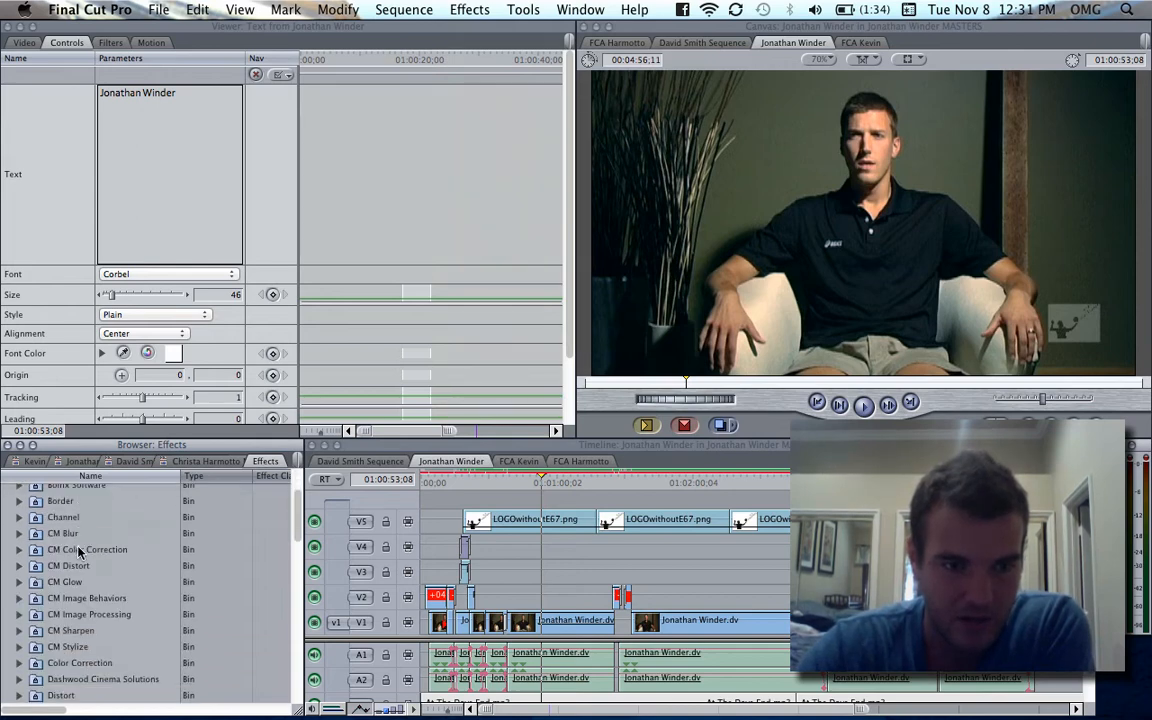
- Open the second interviewee's V1 clip at 01:00:53;08 and show its Color Corrector 3-way settings
key("alt+equal")
key("alt+equal")
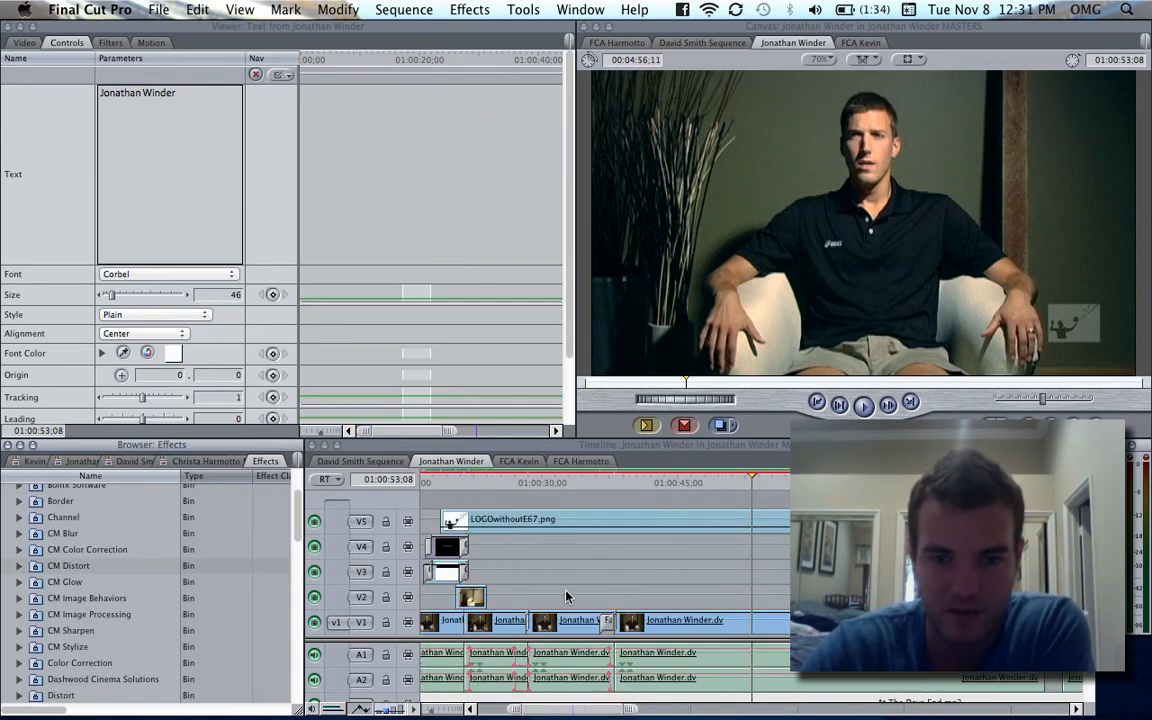
scroll(567, 597, "right", 1)
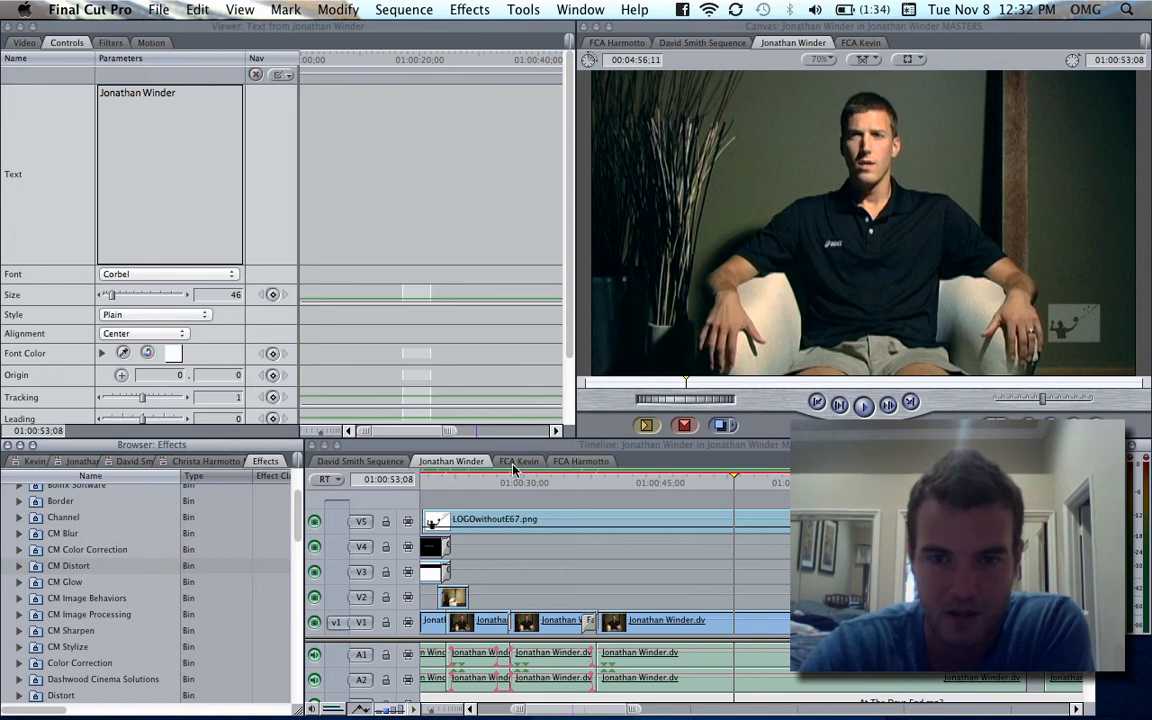
double_click(715, 628)
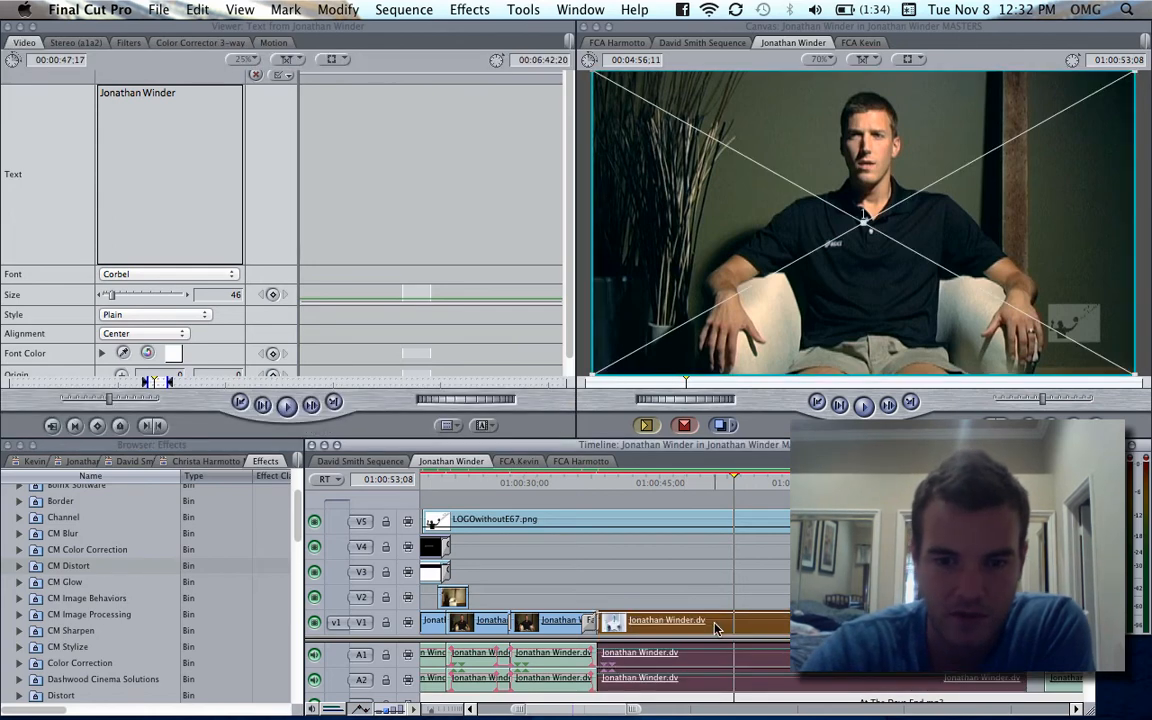
left_click(133, 44)
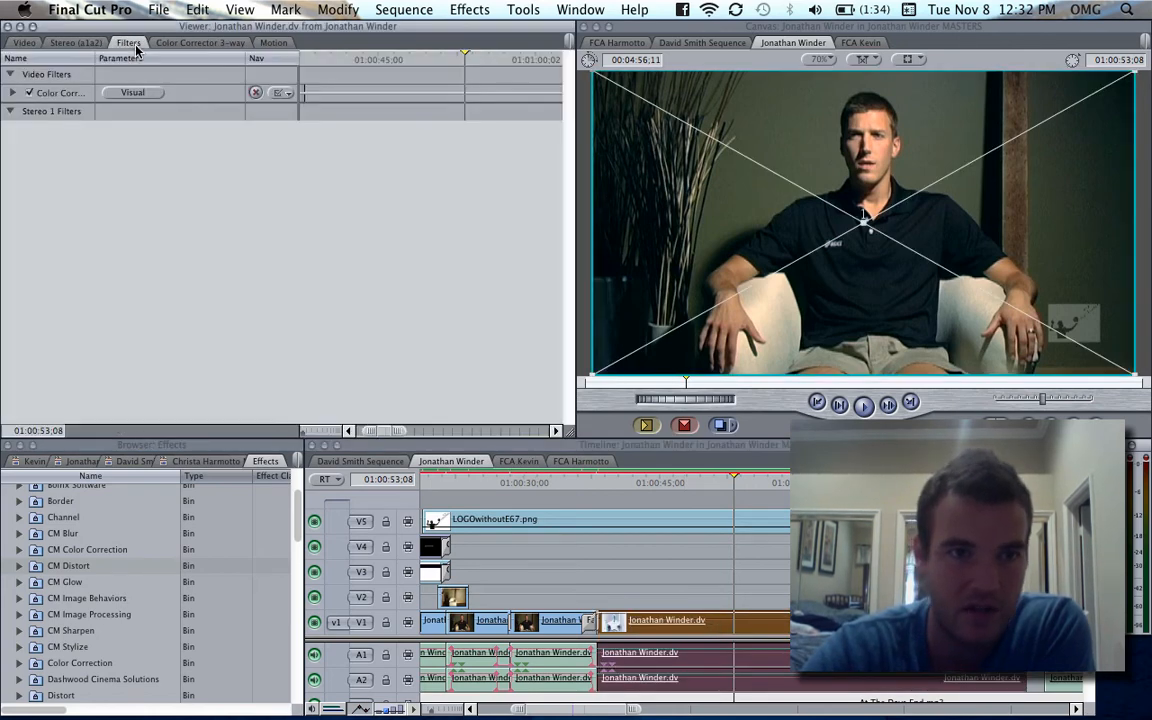
left_click(212, 44)
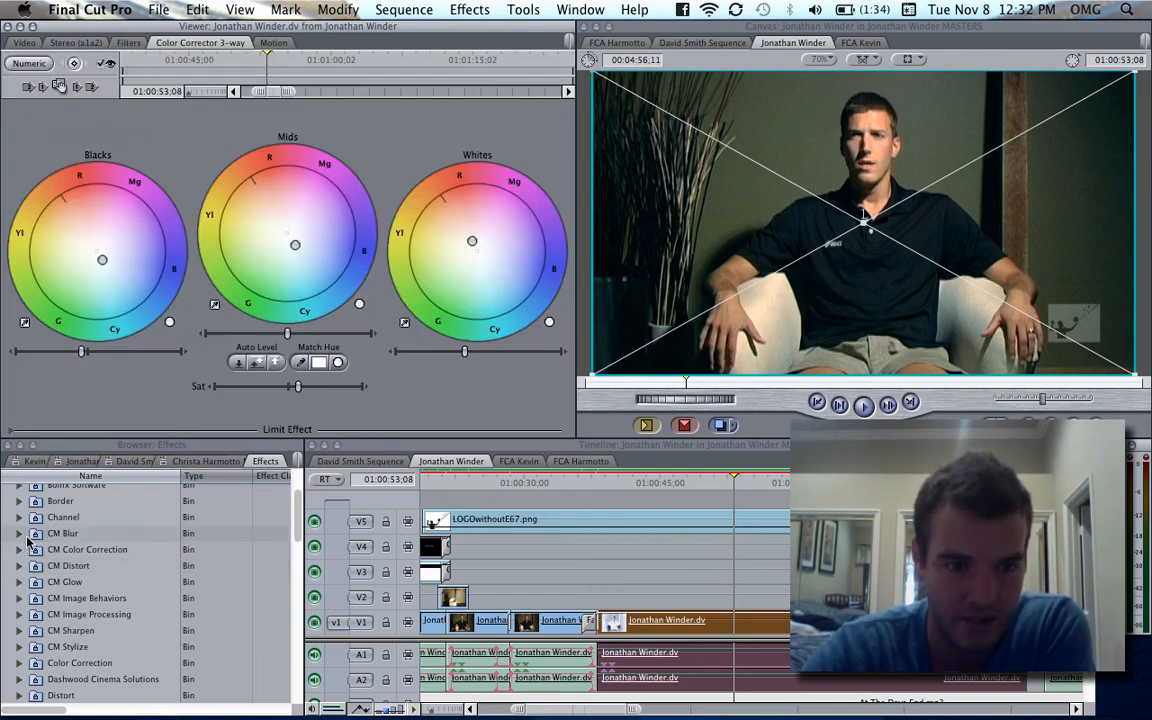
- Expand the Color Correction video filters and locate Color Corrector 3-way
scroll(30, 560, "down", 1)
left_click(20, 645)
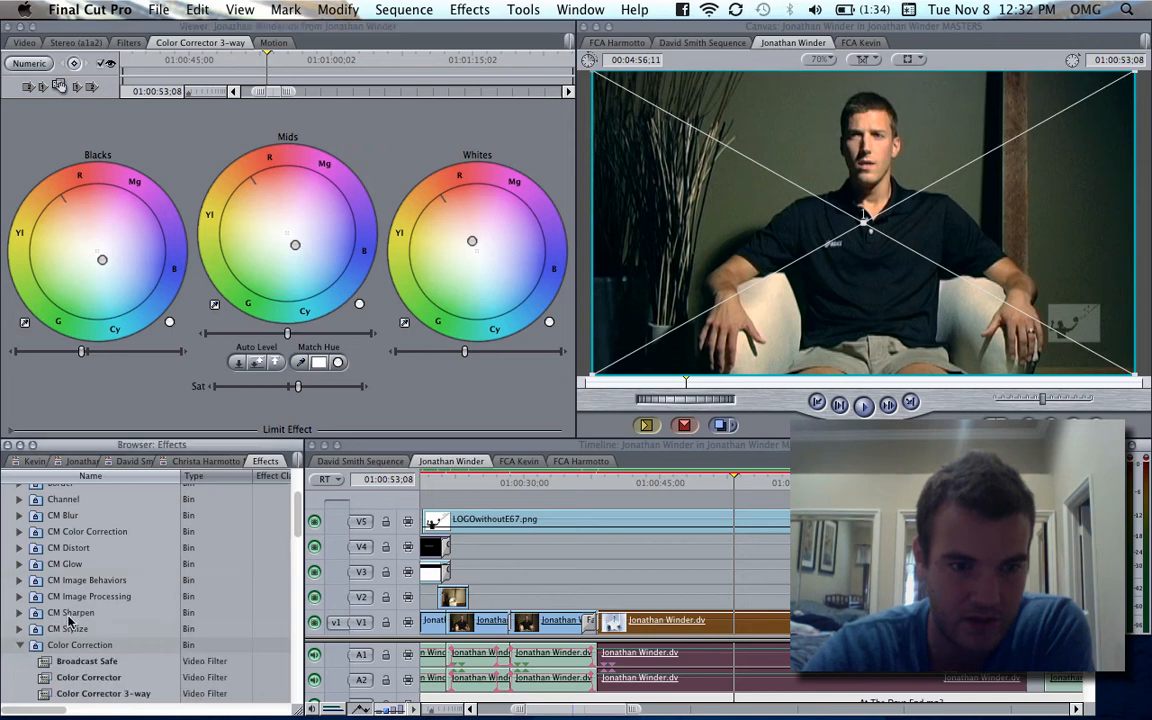
scroll(68, 620, "down", 5)
scroll(120, 510, "up", 1)
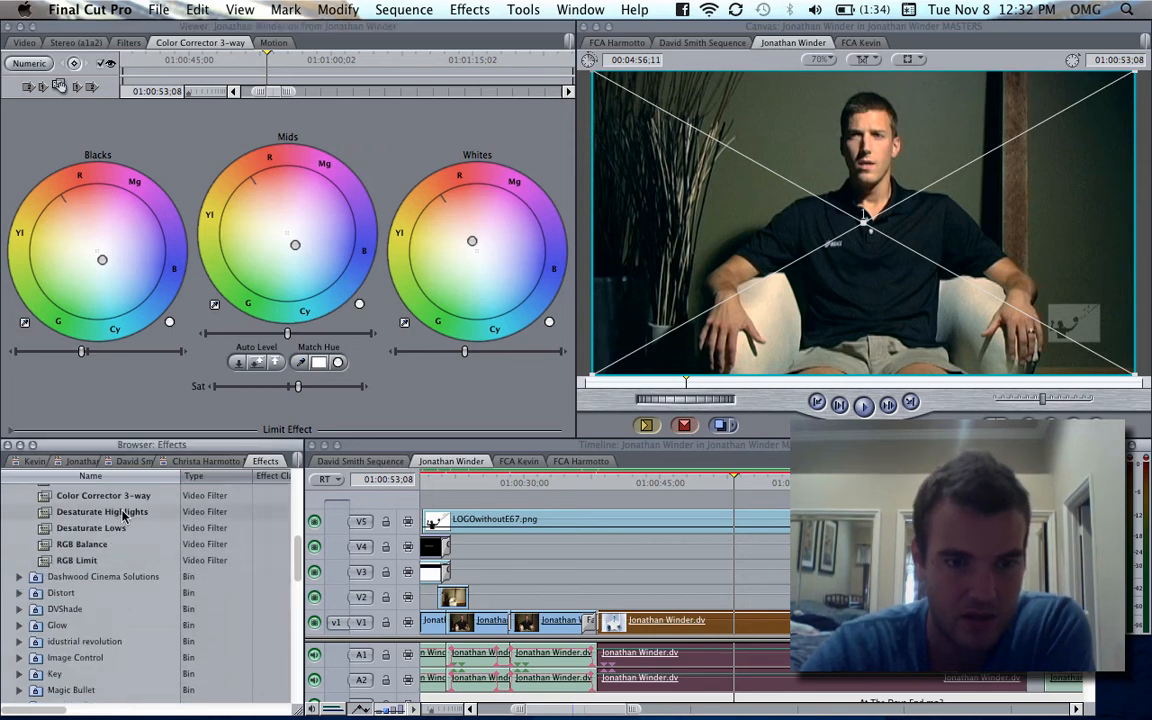
scroll(124, 516, "up", 1)
left_click(124, 514)
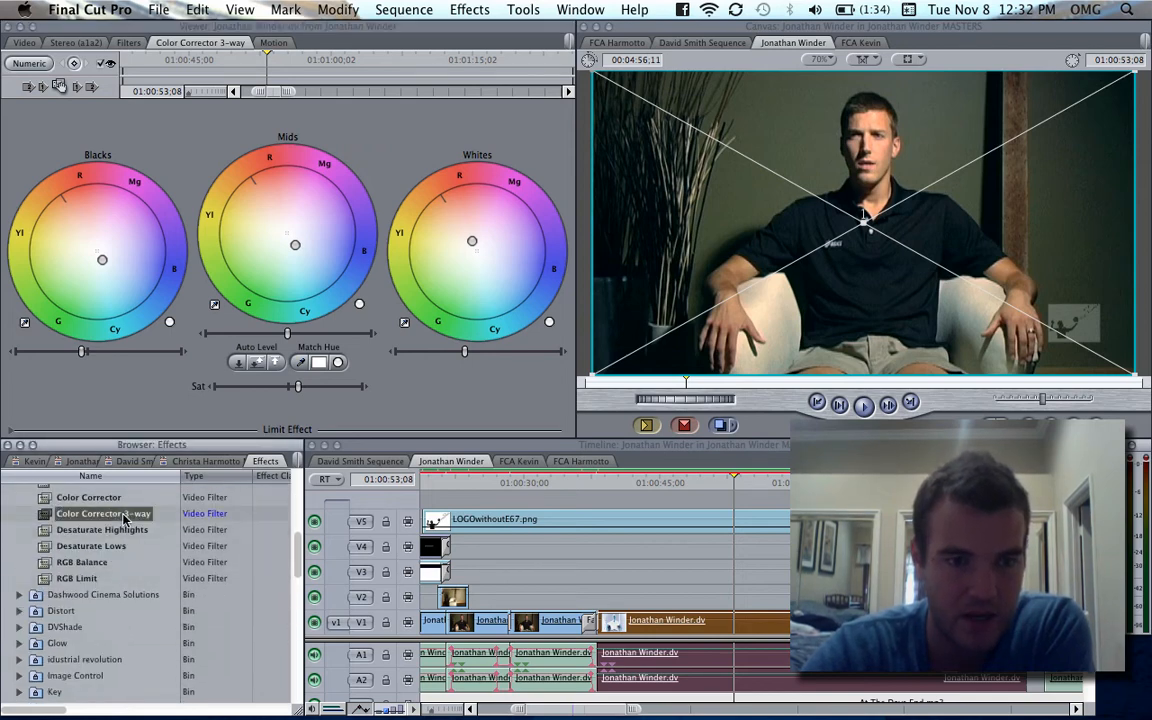
left_click(22, 521)
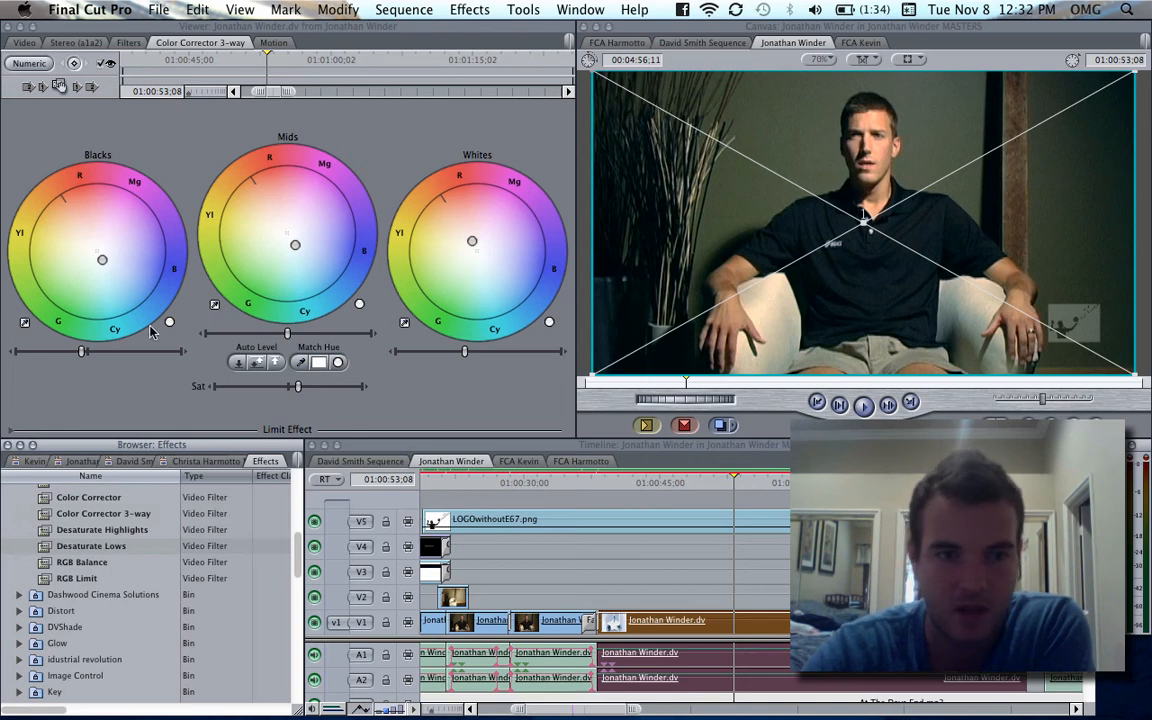
- Show the color-corrected clip's filter list and compare its image with the third interviewee's frame
left_click(776, 587)
left_click(129, 43)
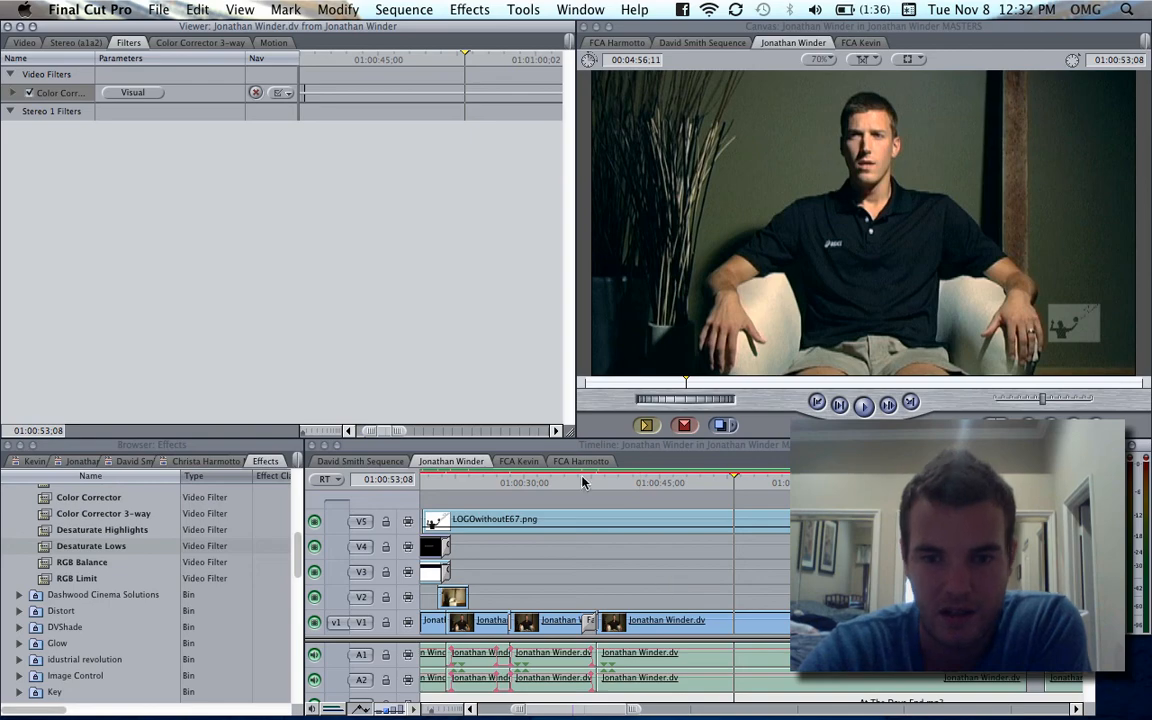
left_click(522, 462)
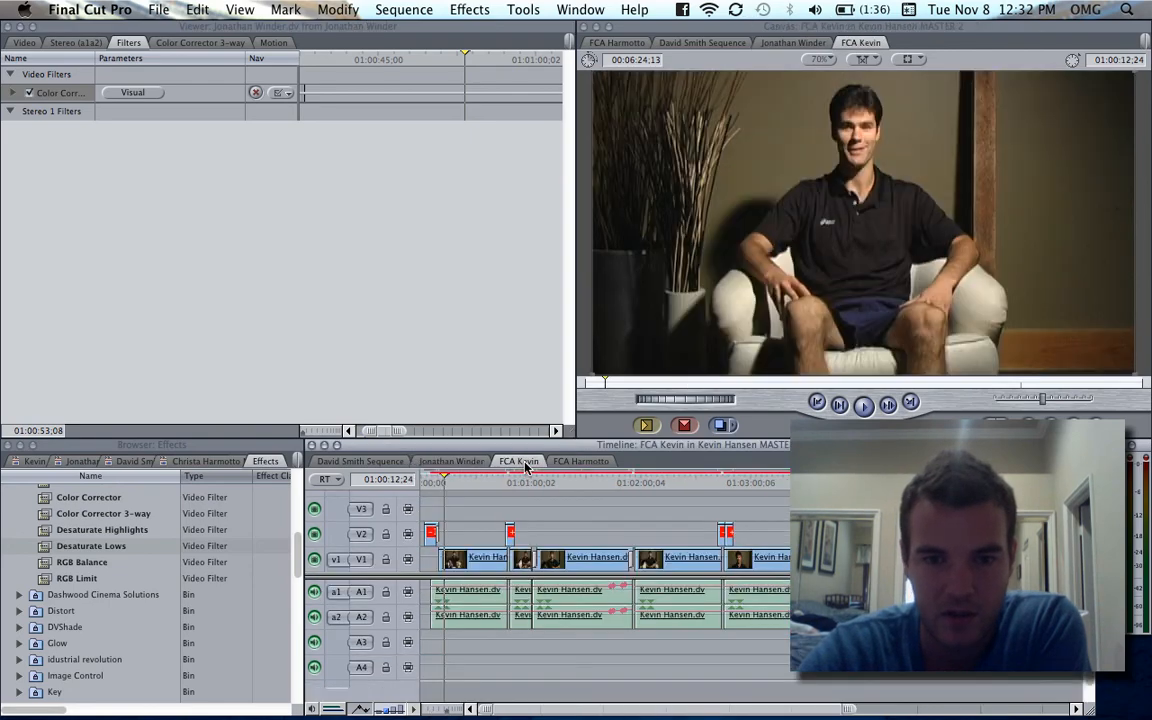
left_click(470, 463)
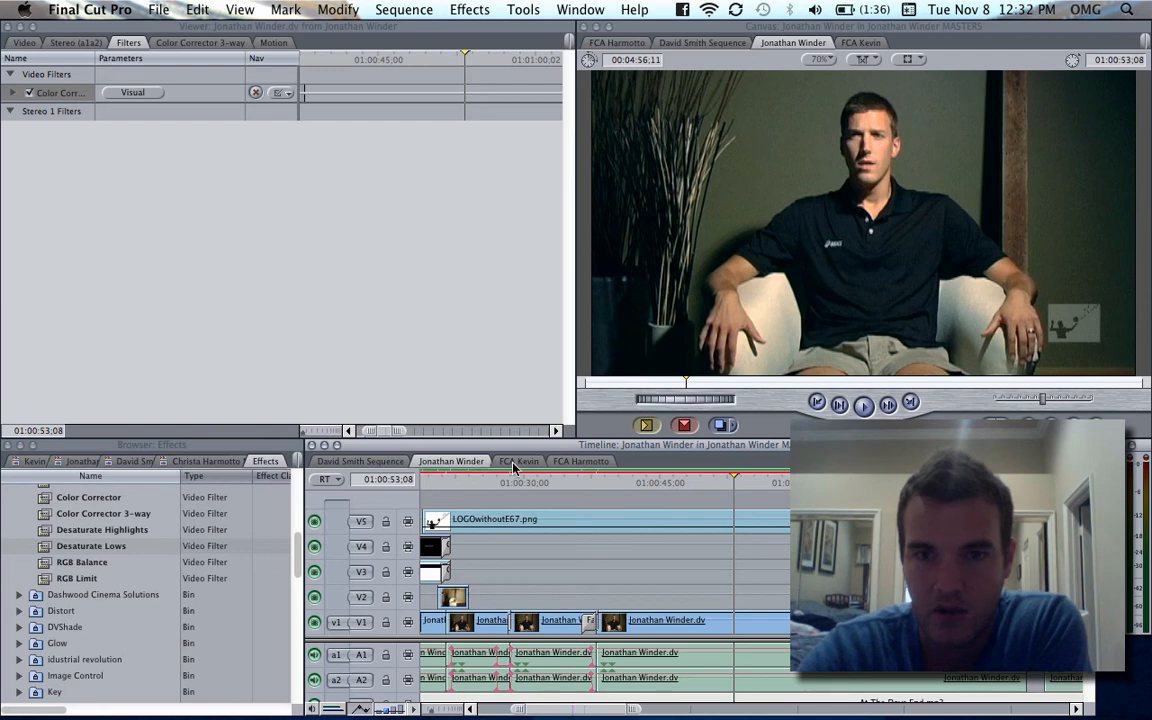
- In the third interviewee's sequence, go to 01:00:14;16 and inspect the first V1 clip's filters and the second clip's filters and audio
left_click(514, 464)
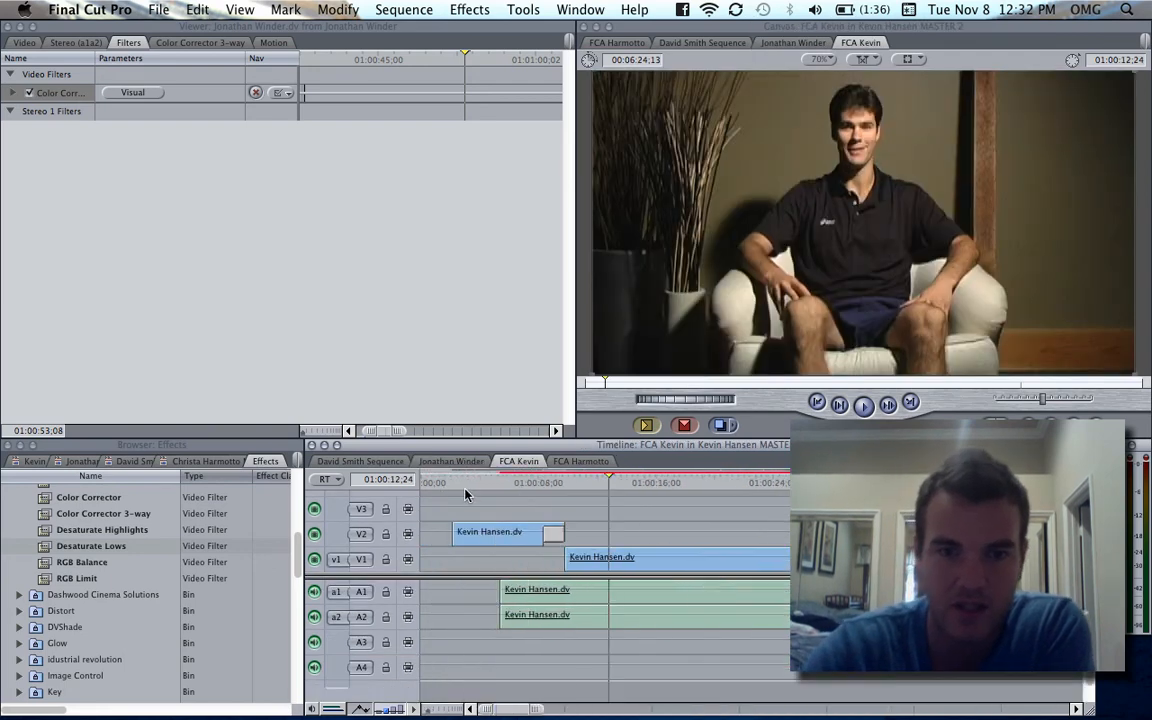
left_click(635, 482)
key("super+minus")
key("super+minus")
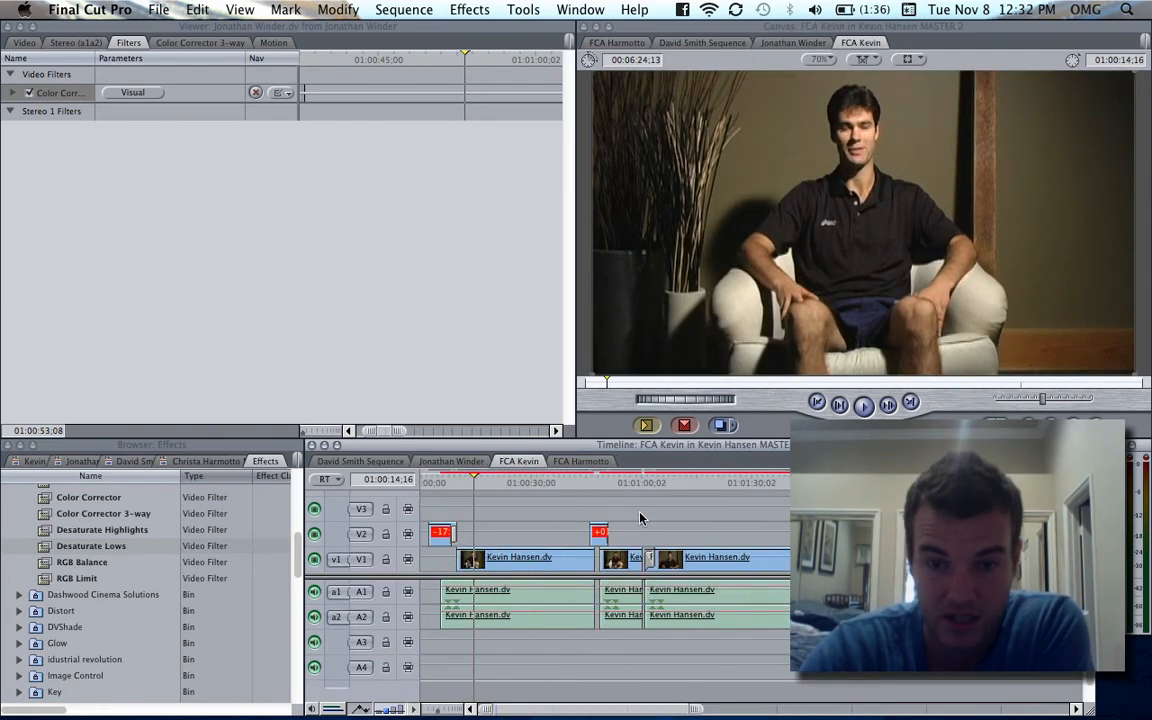
double_click(506, 565)
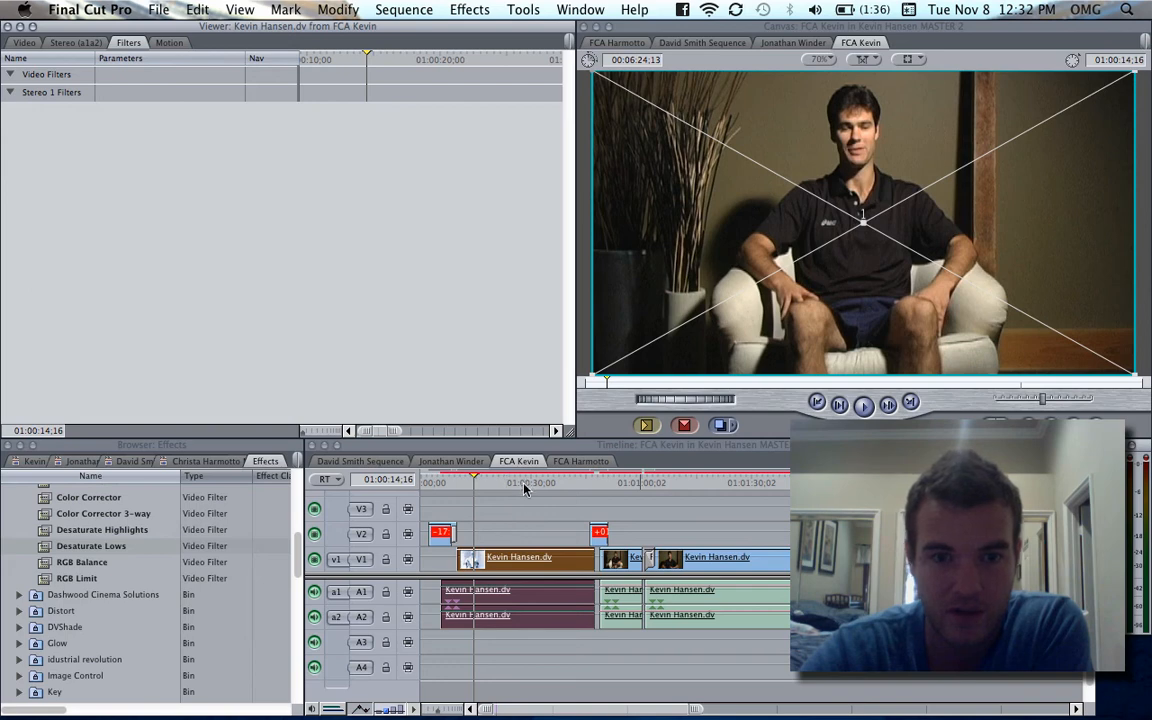
left_click(518, 526)
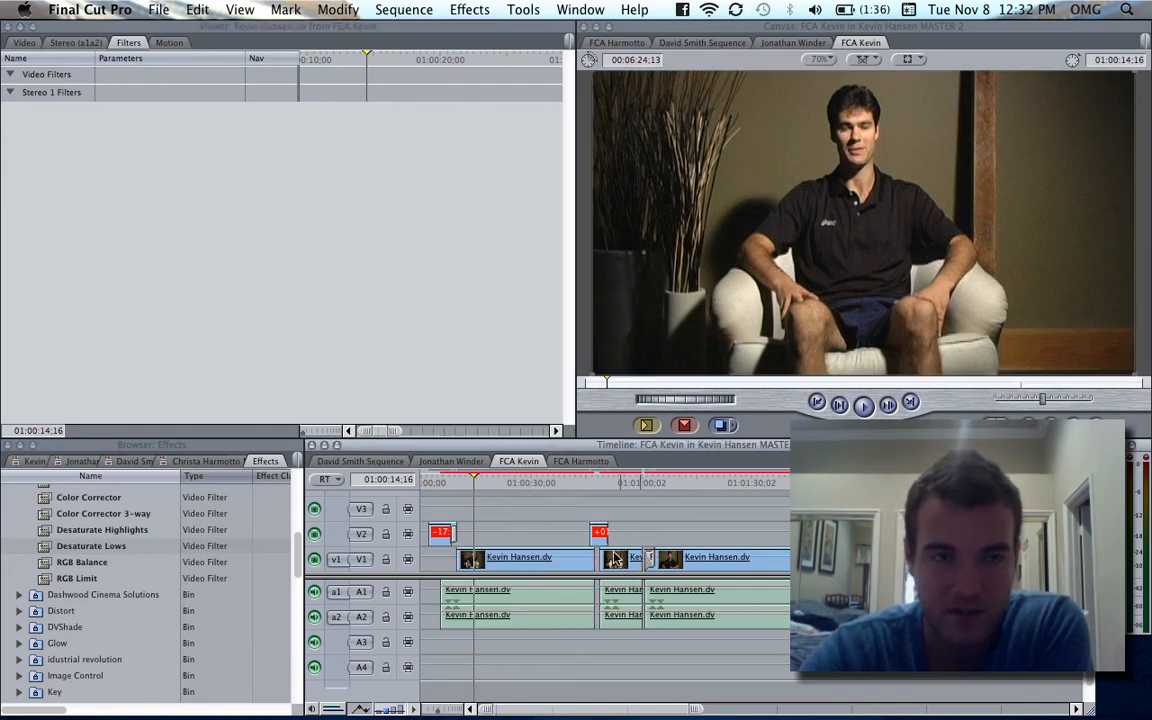
double_click(617, 601)
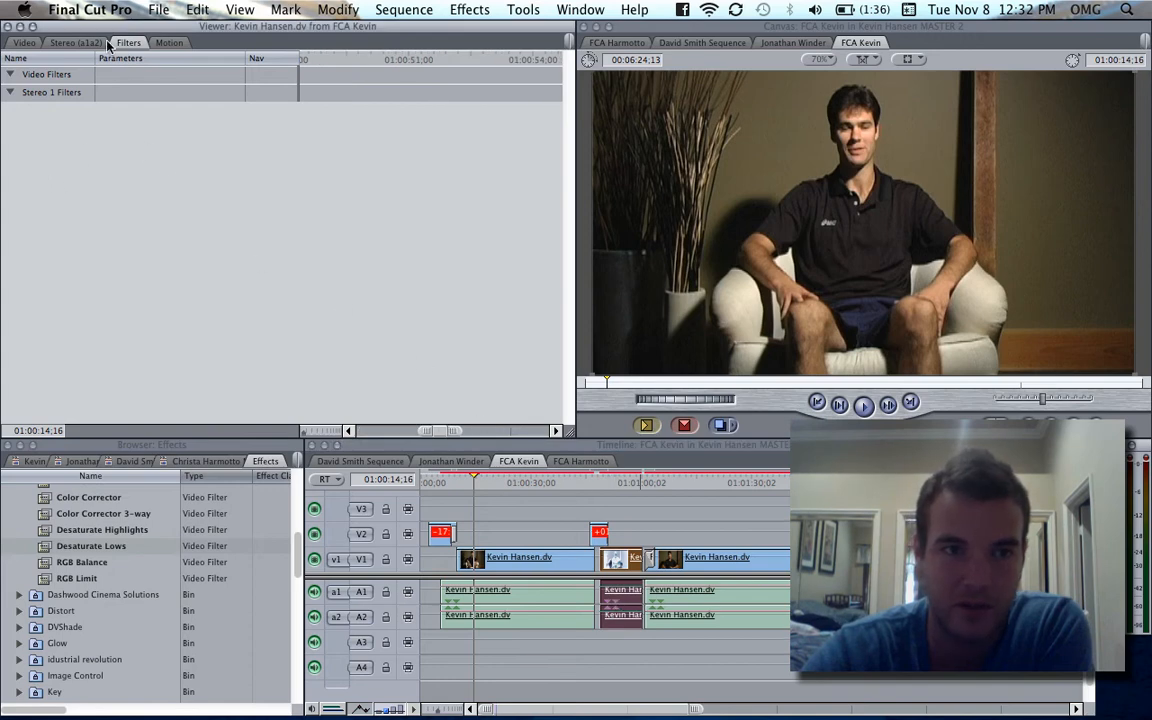
left_click(55, 47)
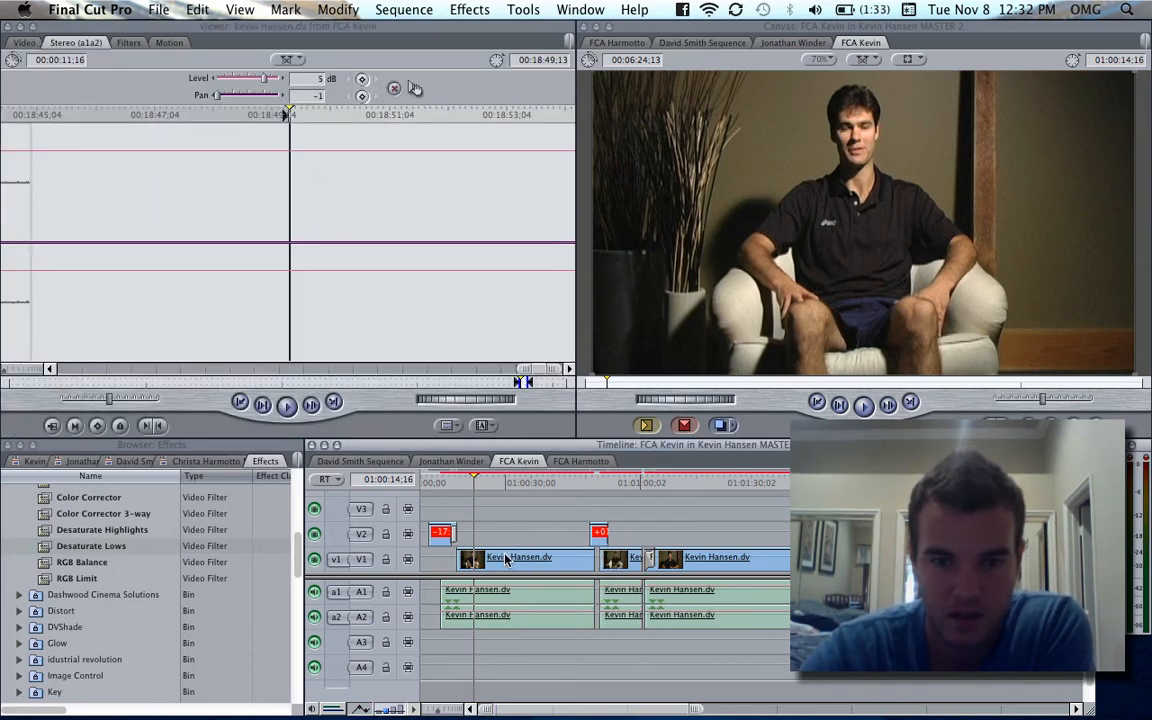
- Try pasting the Color Corrector 3-way filter onto the third interviewee's first V1 clip, and undo the paste
double_click(510, 557)
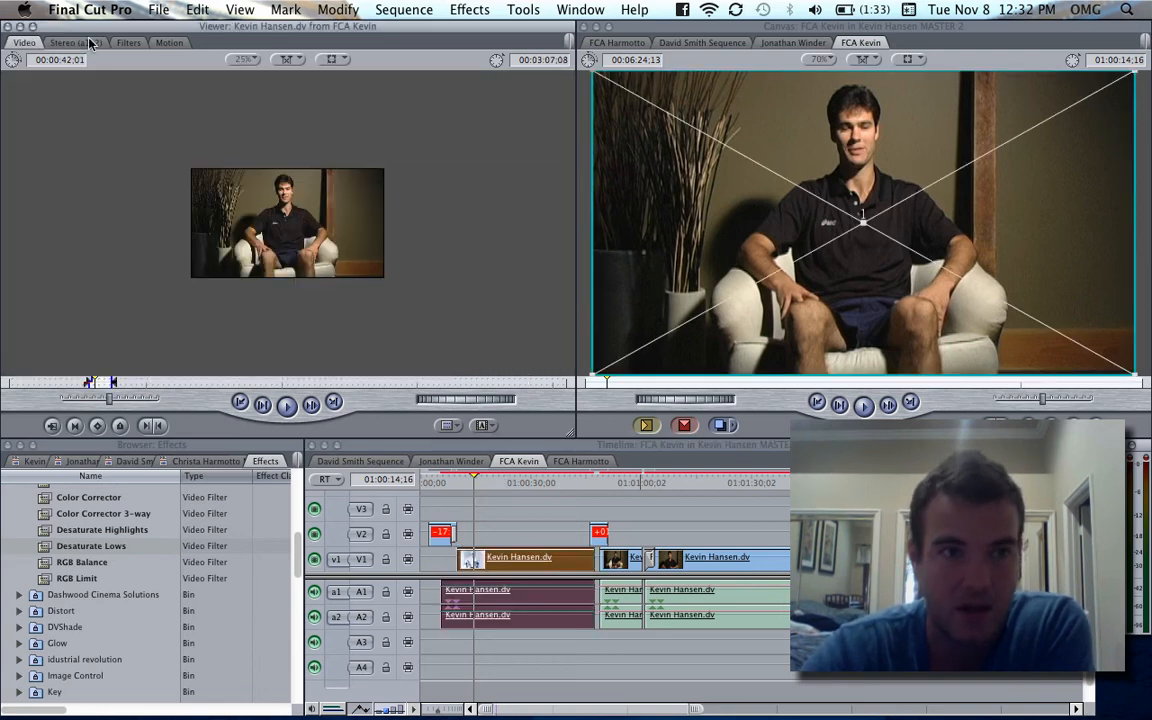
left_click(126, 44)
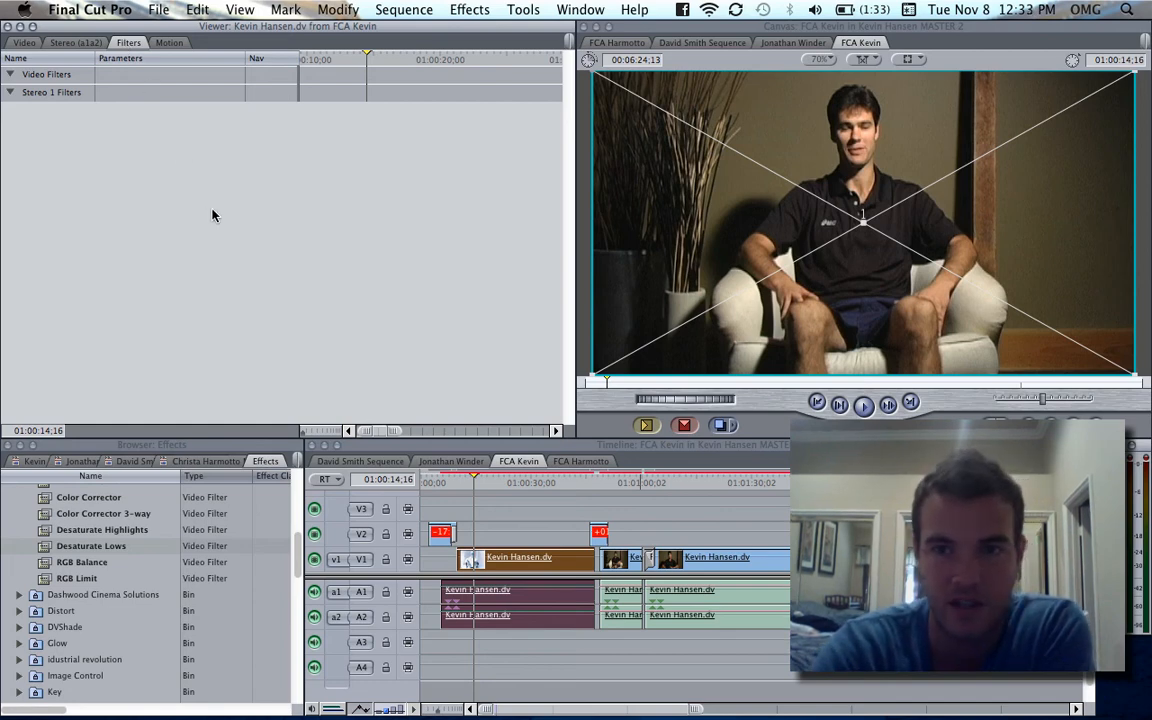
key("super+v")
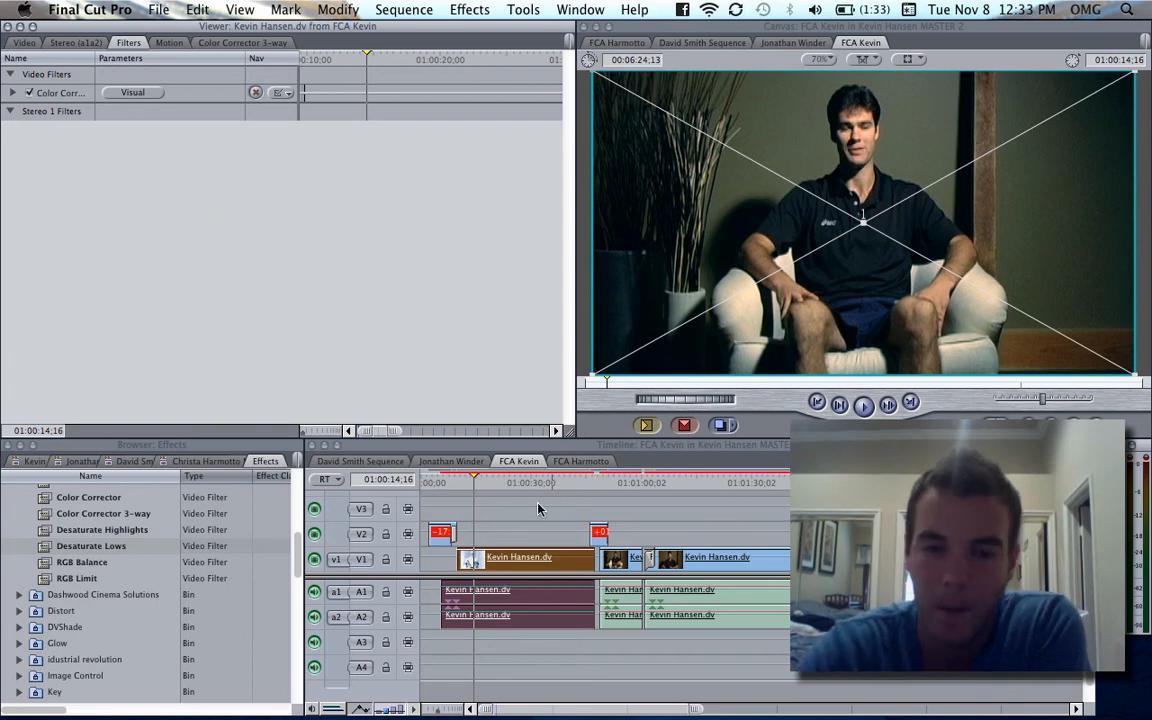
left_click(505, 548)
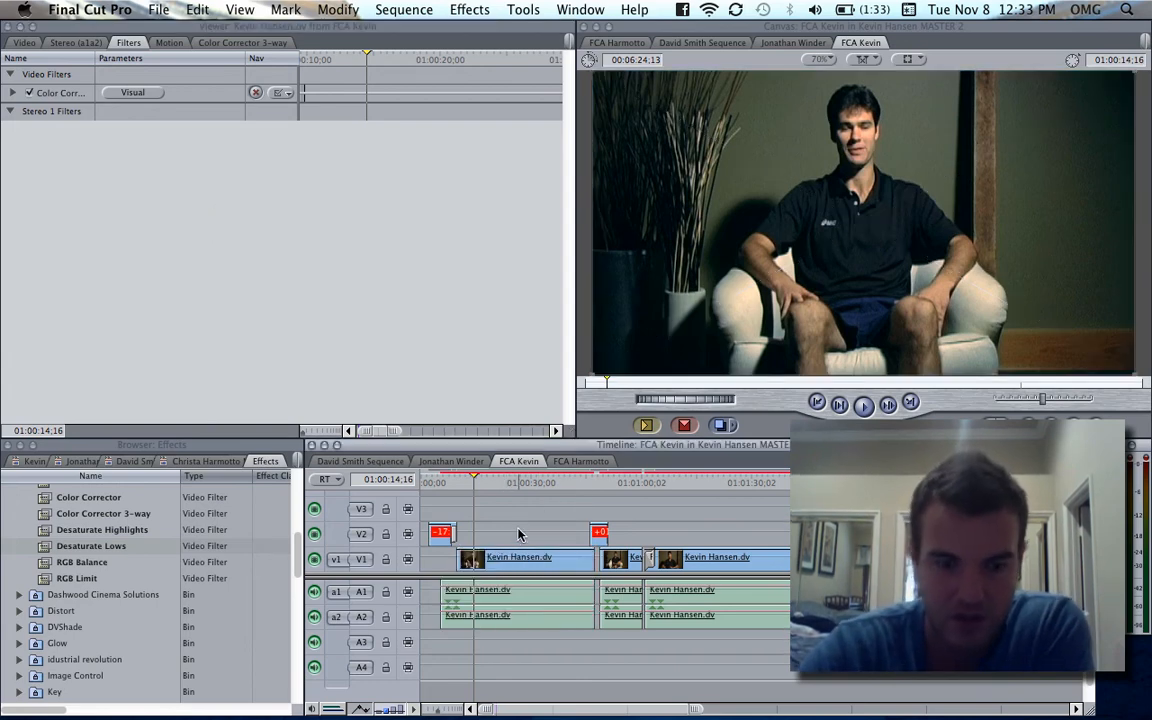
key("super+z")
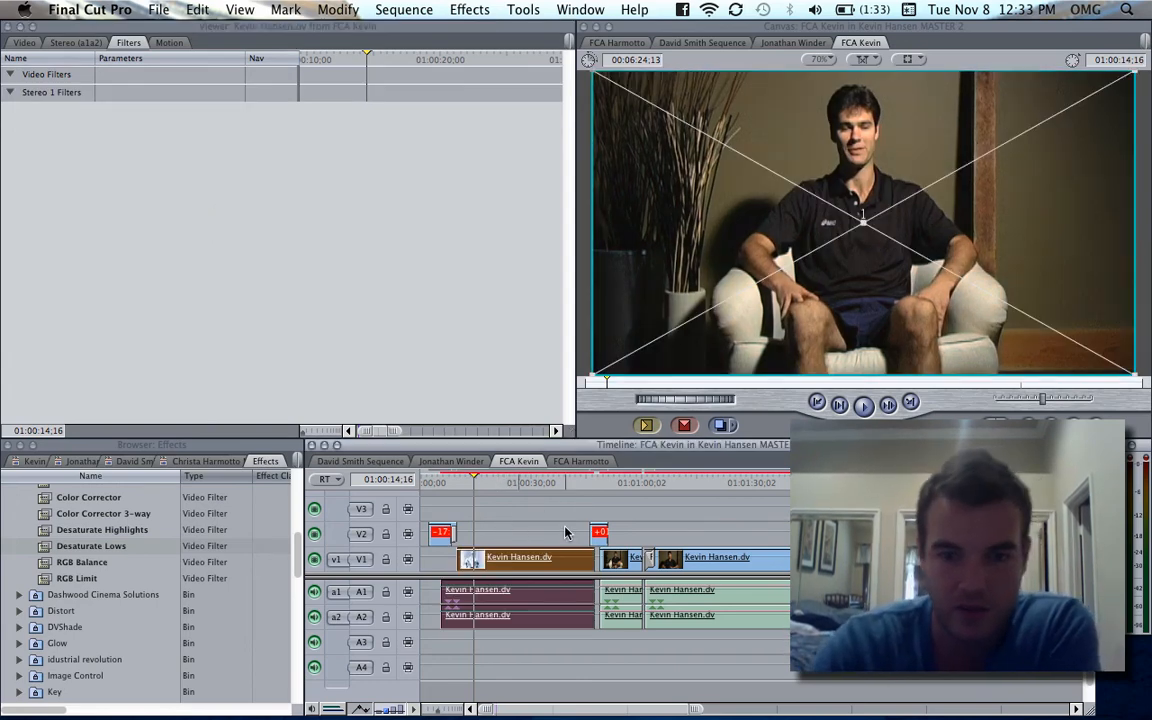
- Try selecting every clip in the third interviewee's sequence, and clear the selection
left_click(518, 530)
key("super+minus")
key("super+minus")
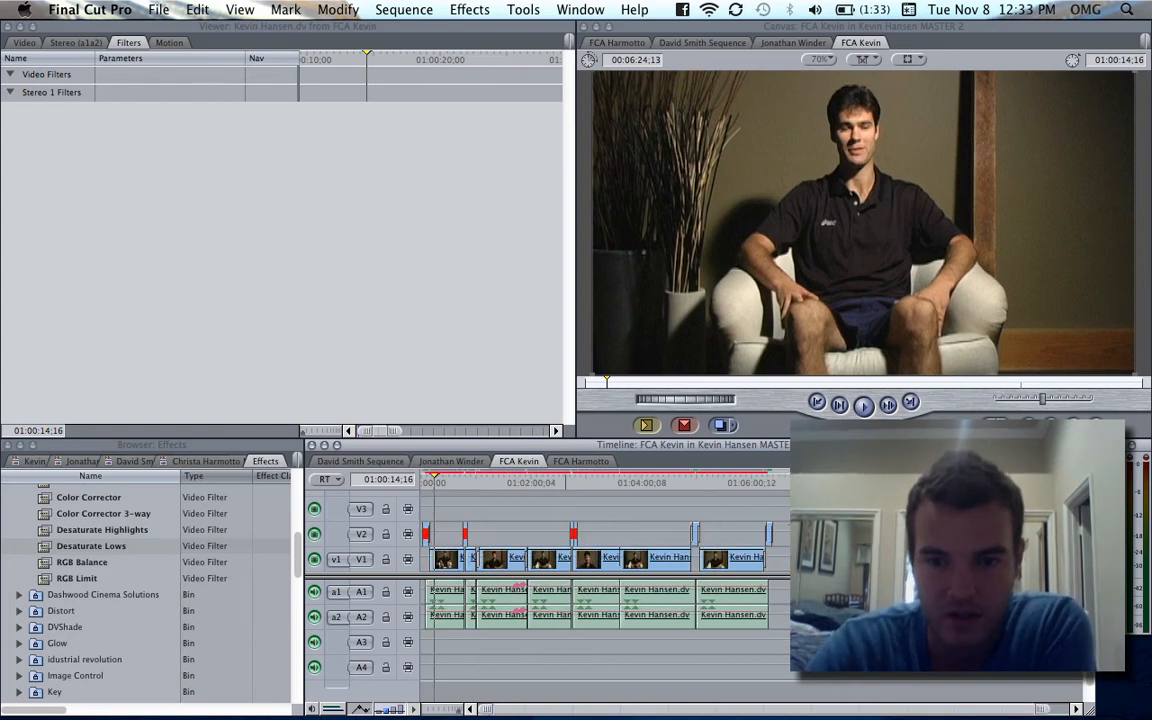
key("super+a")
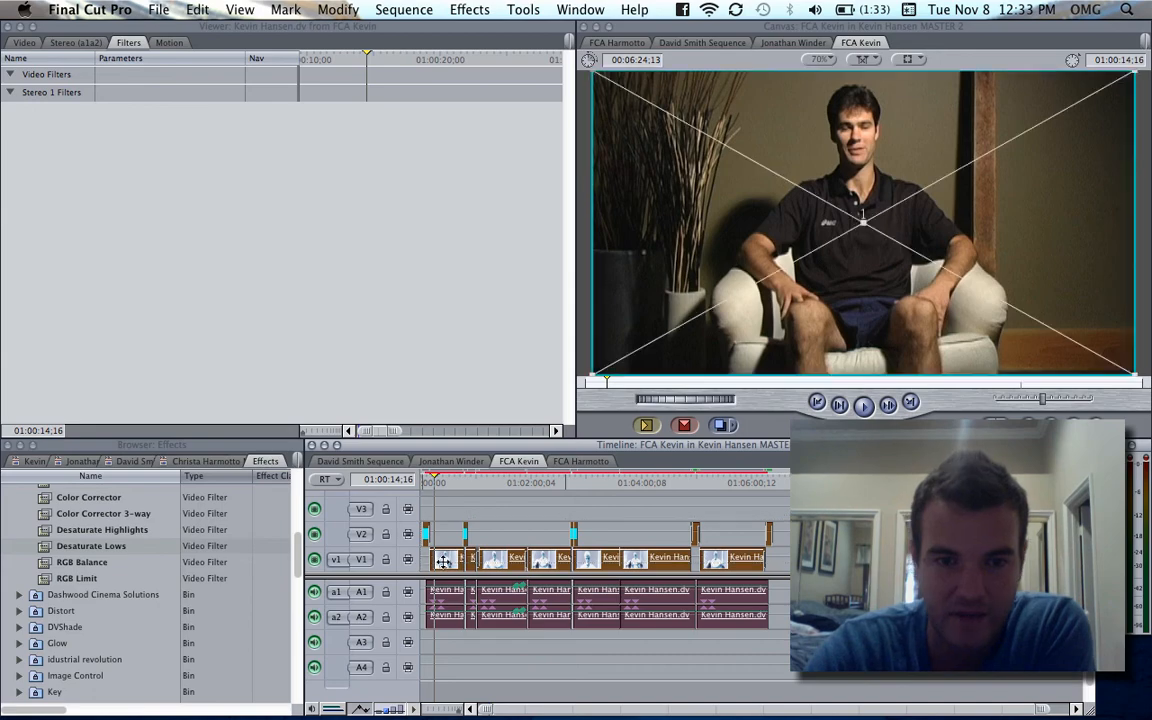
left_click(506, 508)
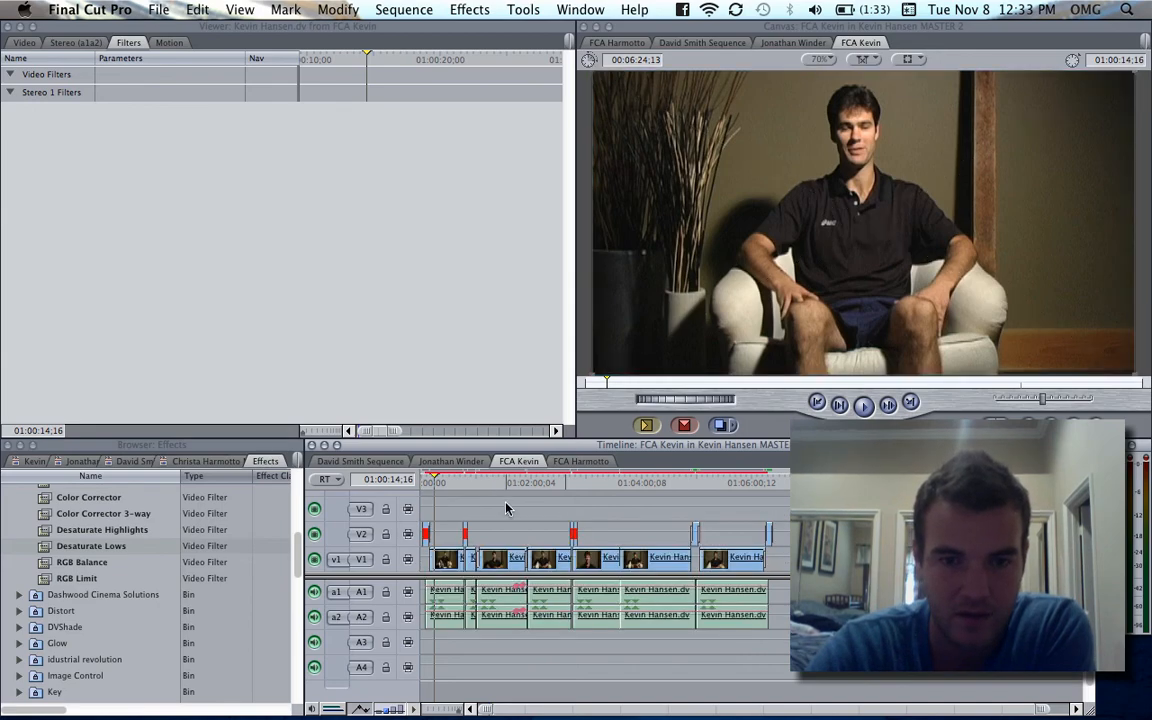
- Select the color-corrected V1 clip at 01:00:53;08 in the other interviewee's sequence as the source of the filter
left_click(470, 464)
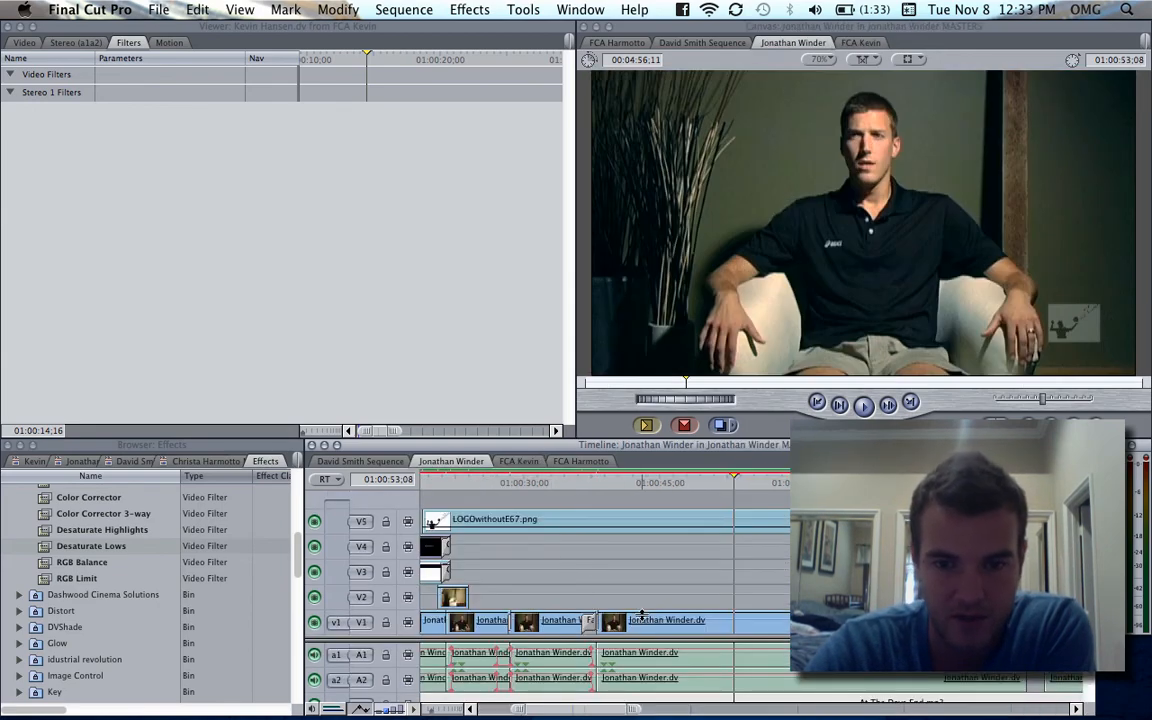
left_click(651, 624)
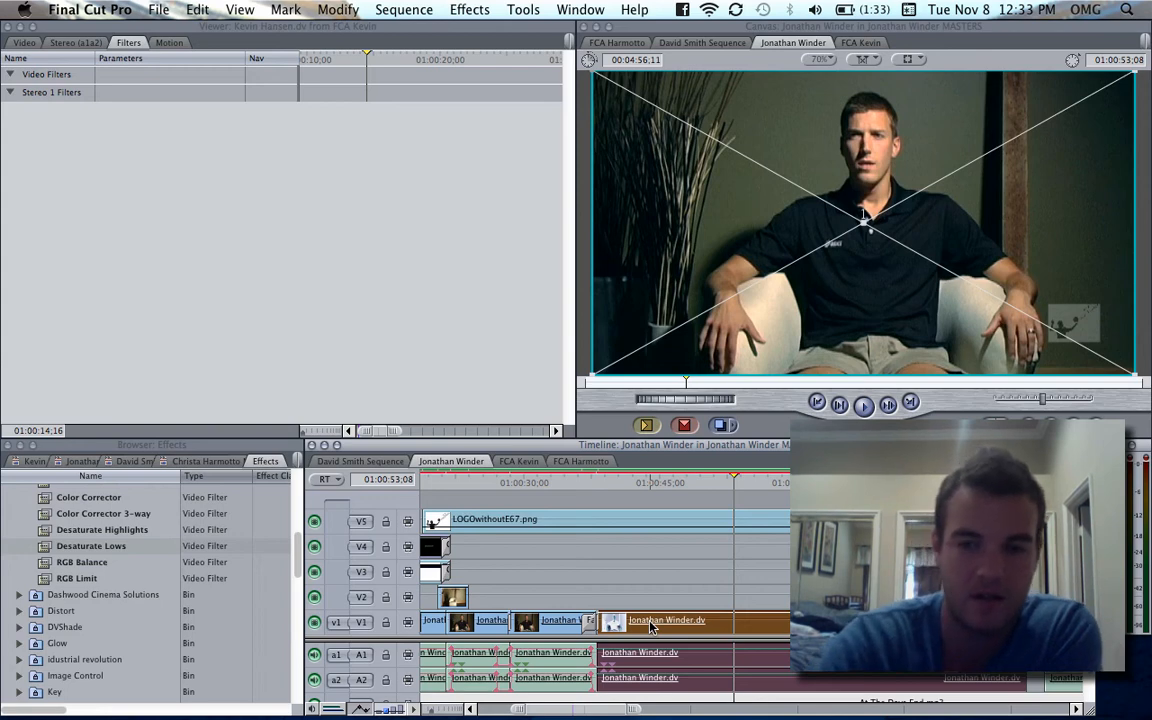
key("super+minus")
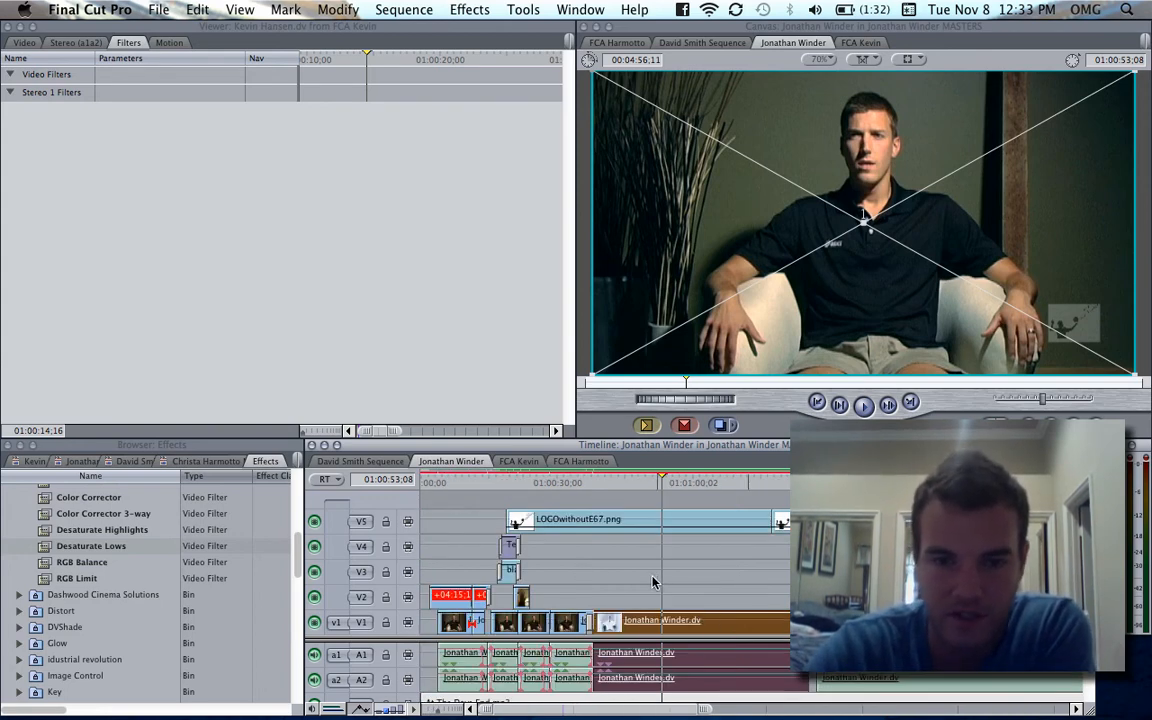
- Paste only the Filters attribute from the color-corrected clip onto every clip in the third interviewee's sequence, keeping Scale Attribute Times on
left_click(520, 461)
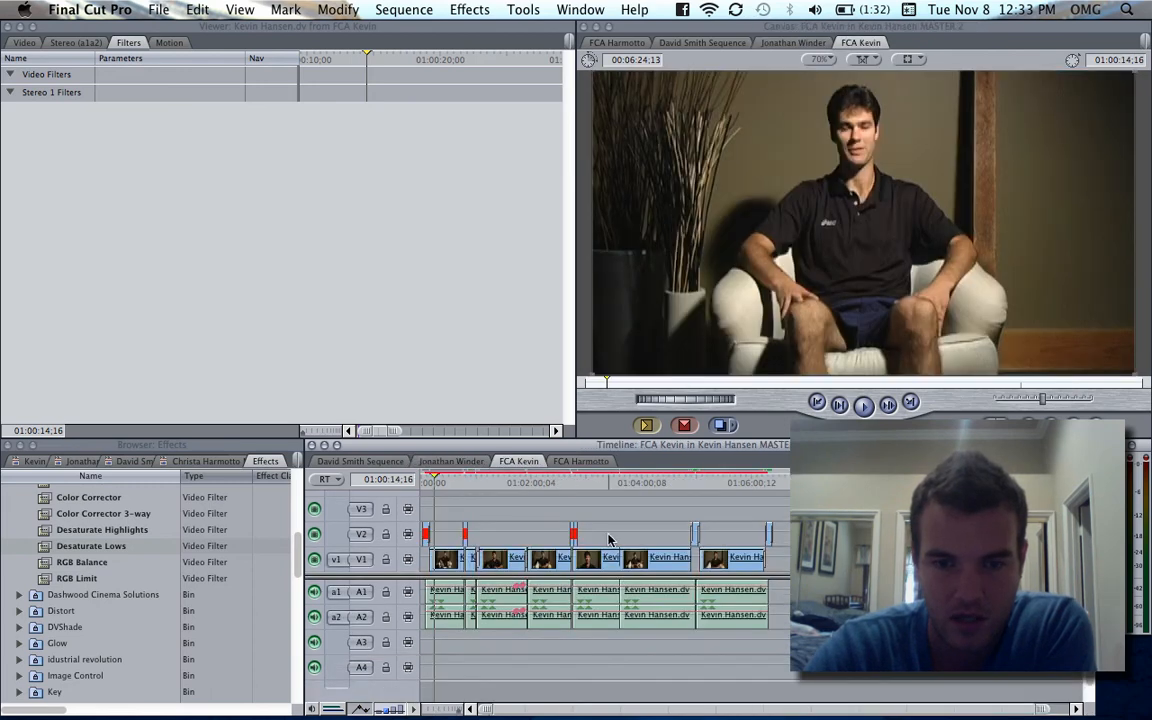
left_click_drag(695, 478, 418, 563)
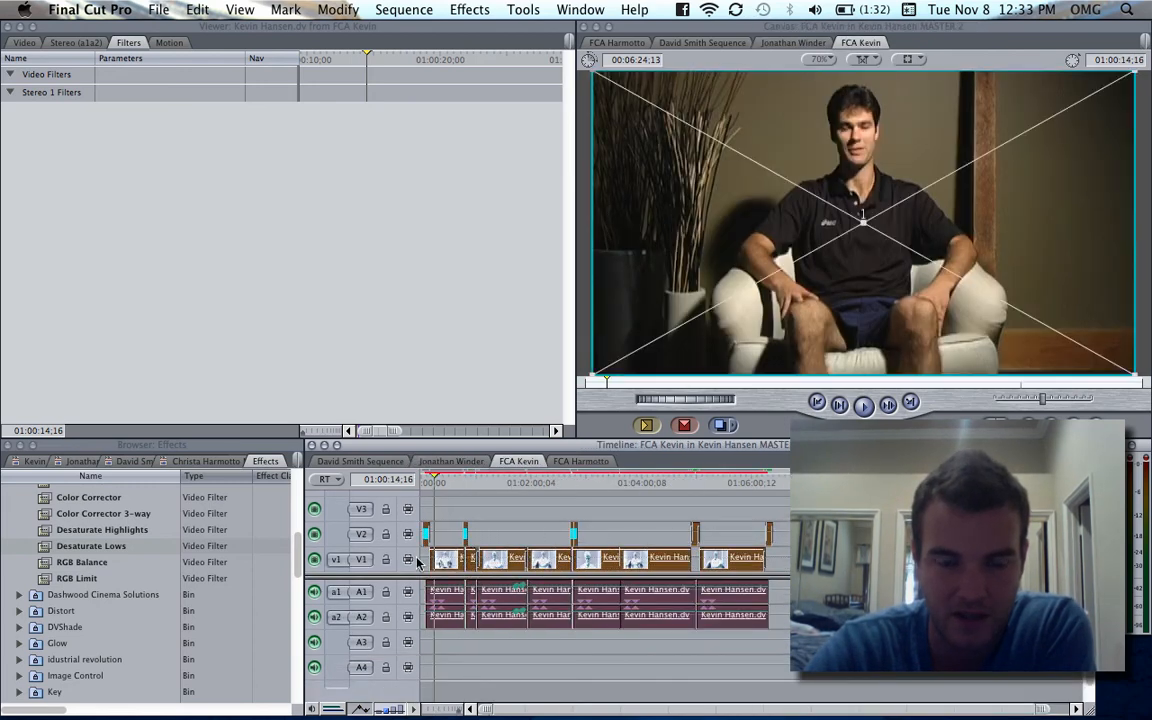
right_click(501, 558)
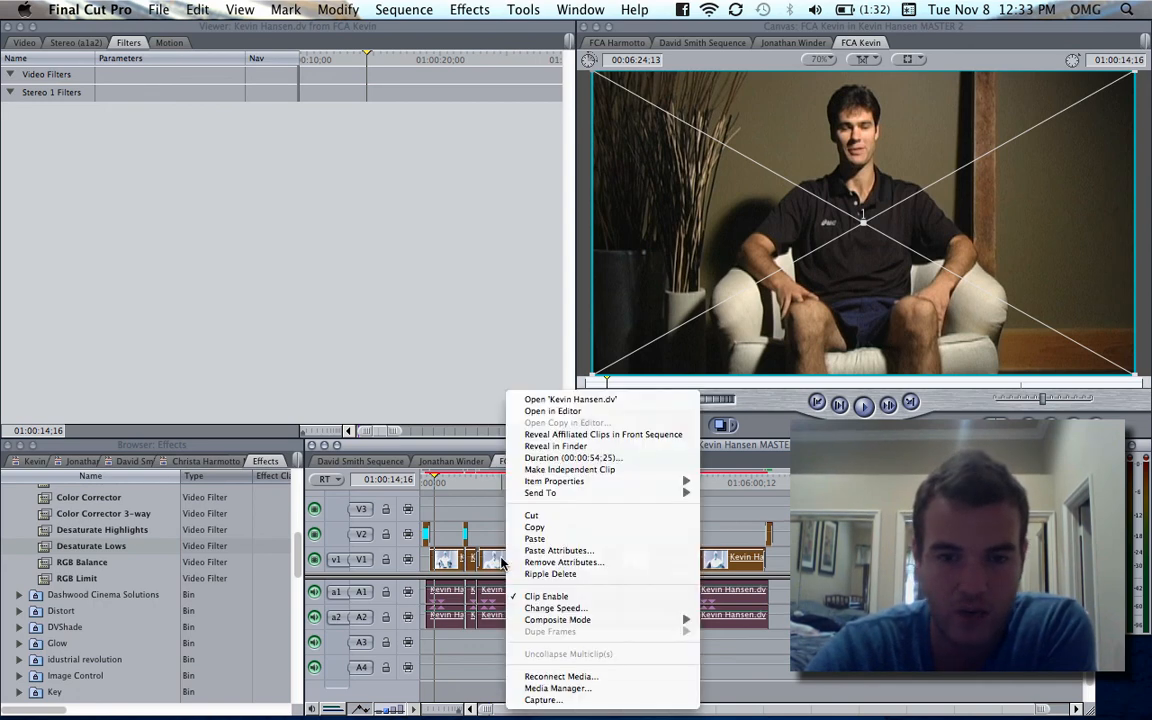
left_click(563, 551)
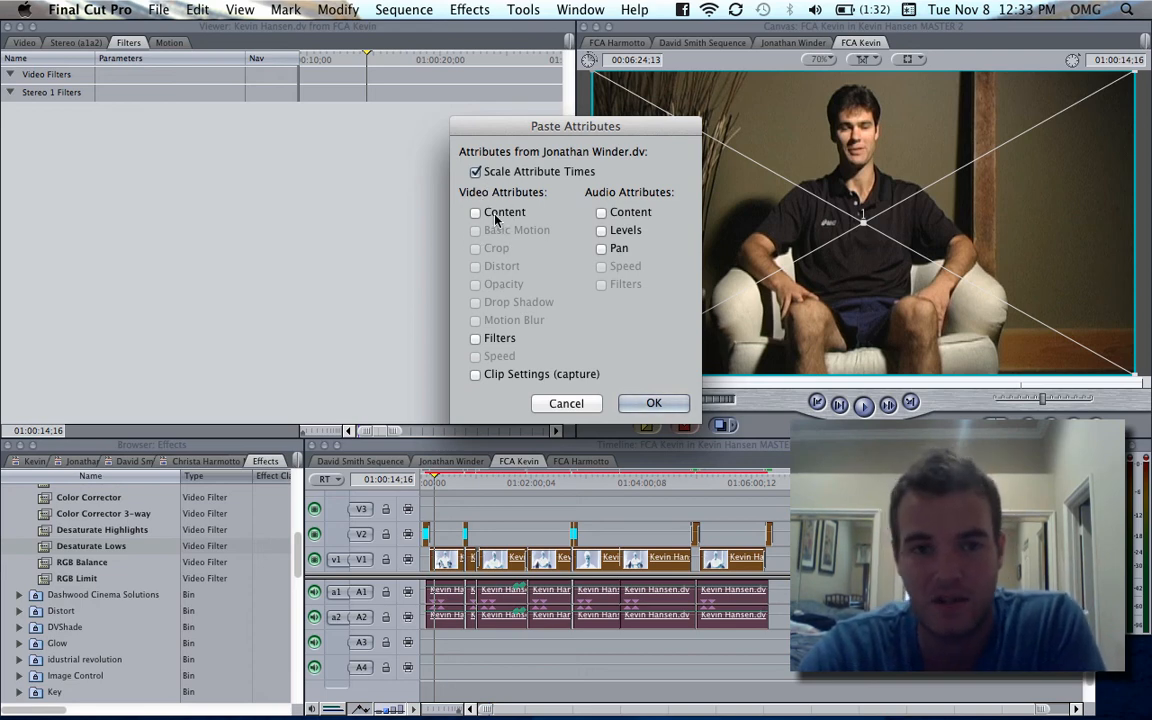
left_click(476, 339)
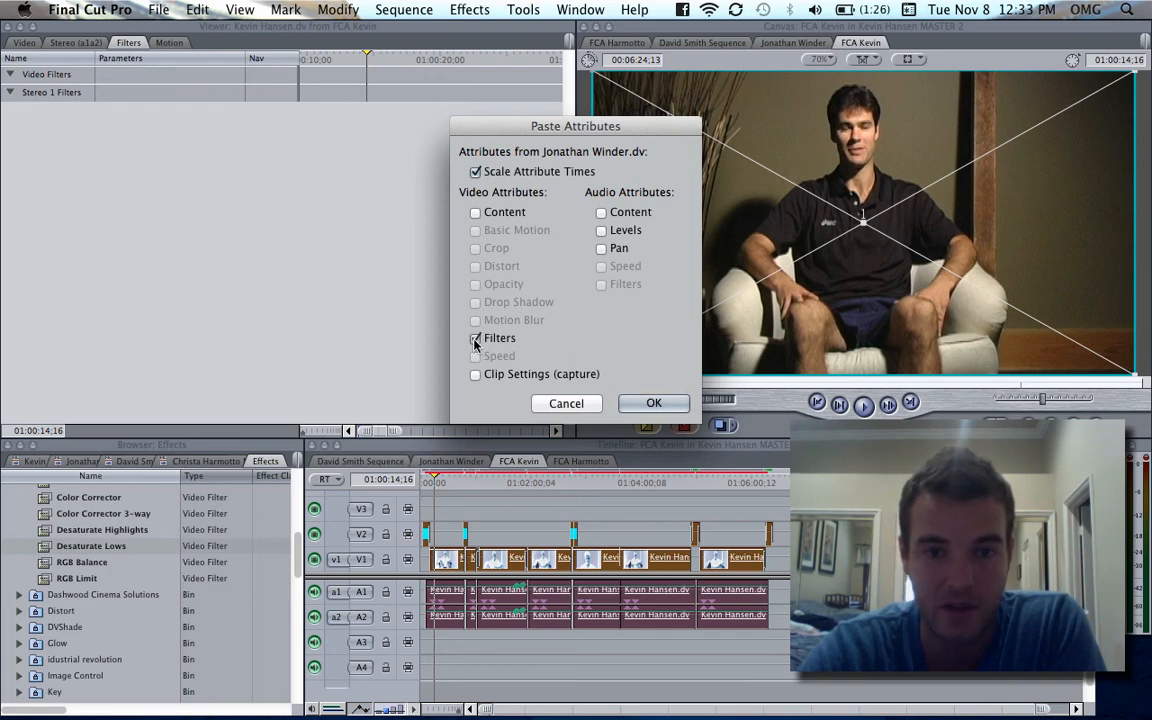
left_click(653, 404)
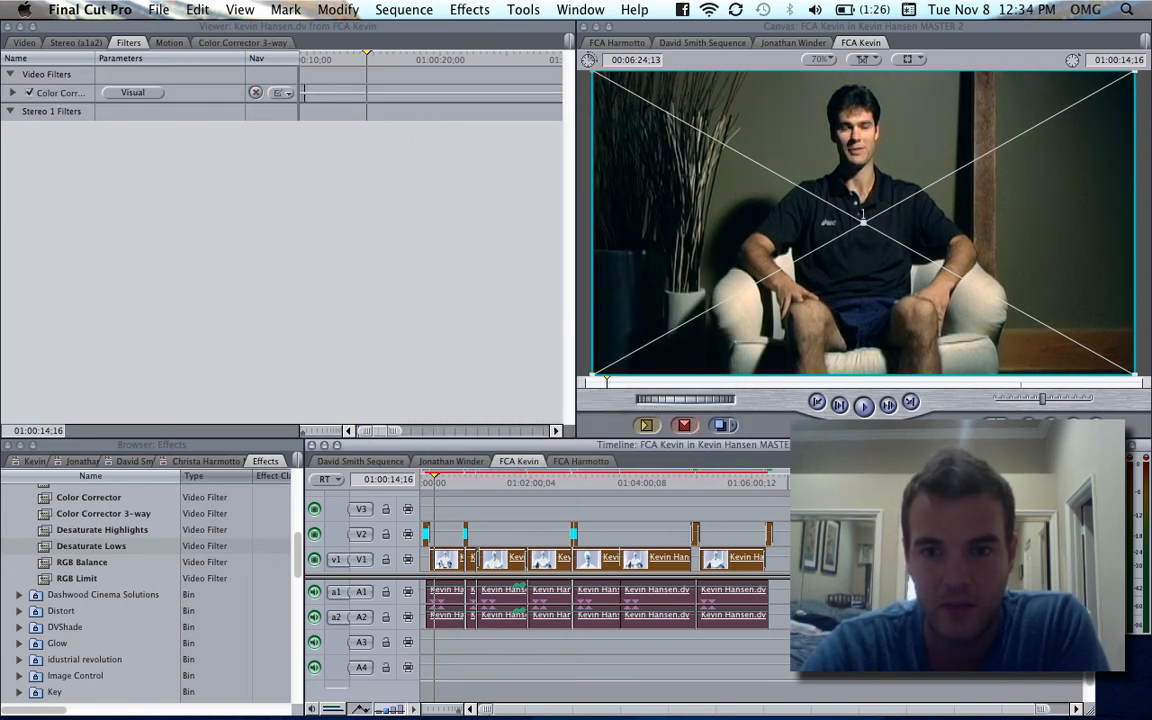
- Clear the selection and check the corrected picture at several points across the third interviewee's sequence, ending at 01:05:35;25
key("super+shift+a")
left_click(646, 483)
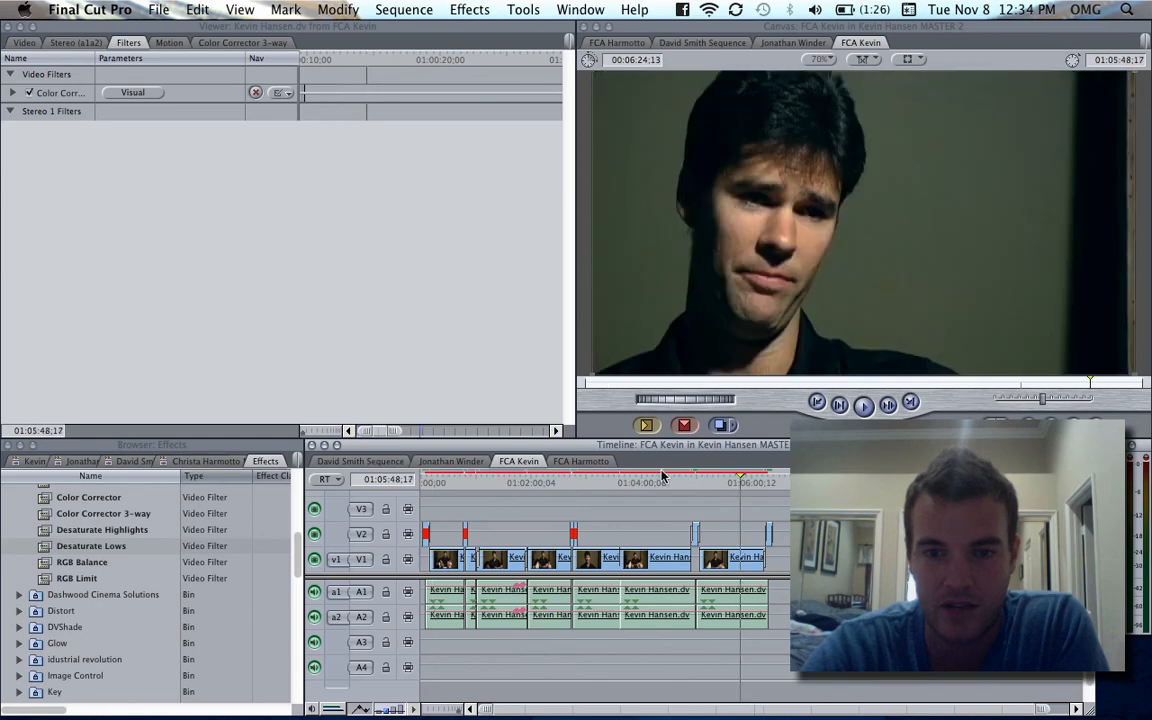
left_click_drag(590, 483, 557, 484)
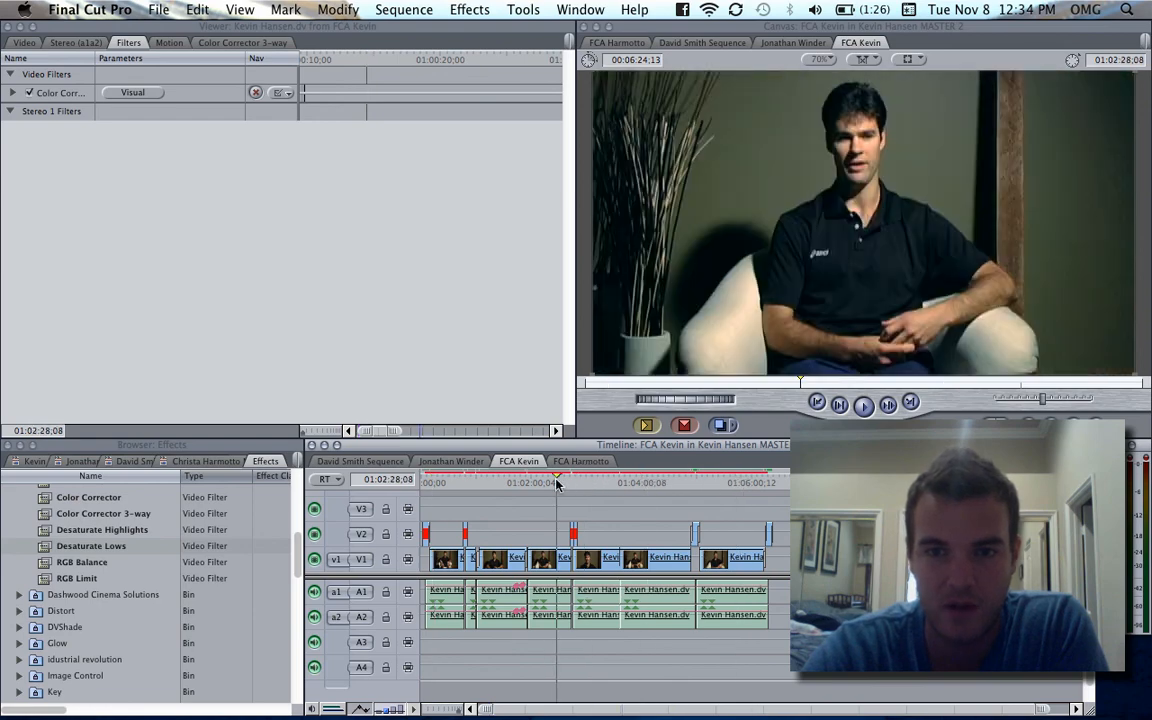
left_click(520, 484)
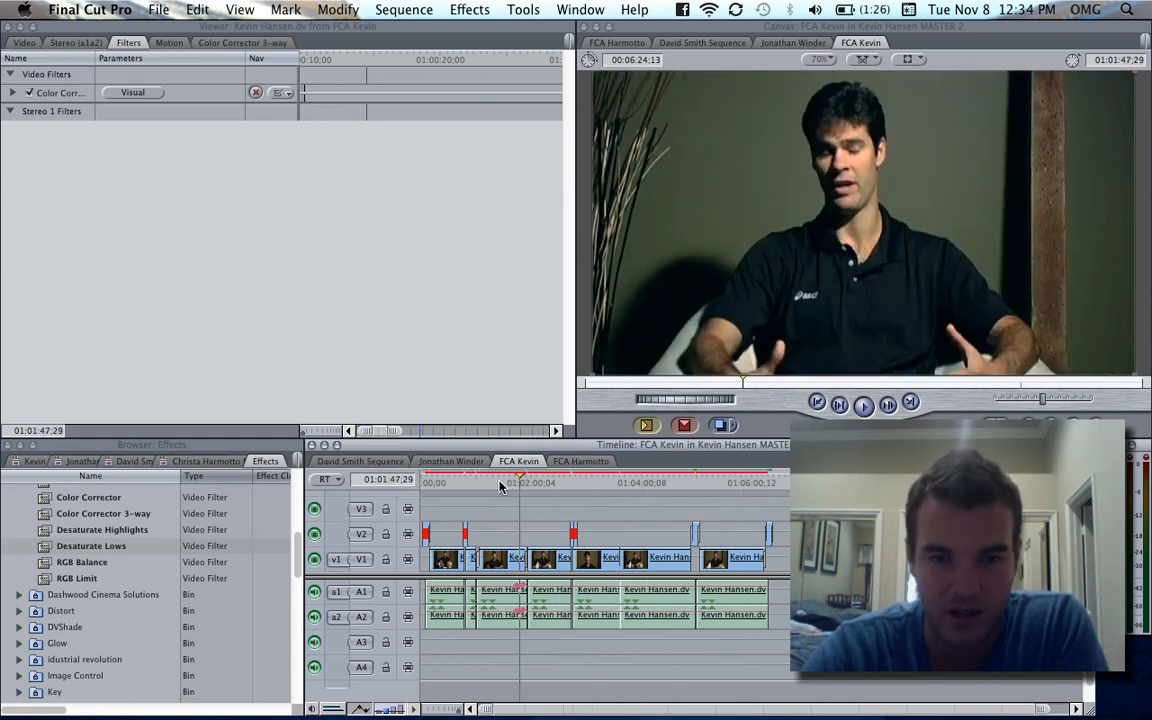
left_click(501, 484)
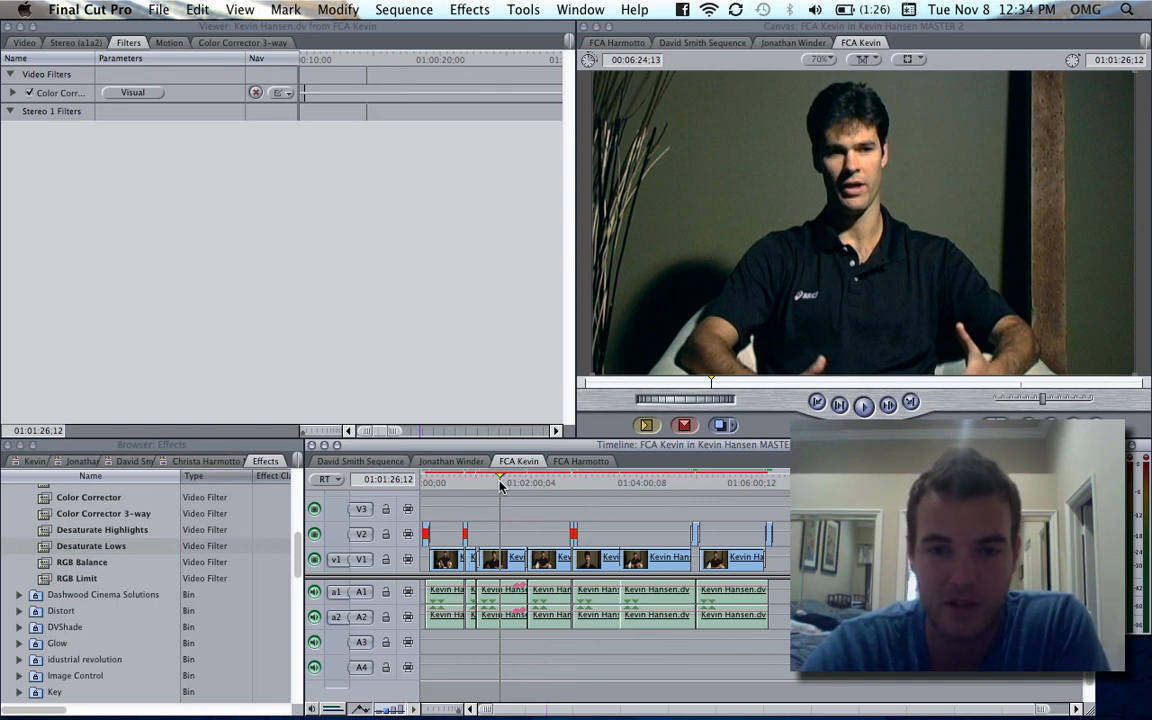
left_click(559, 484)
left_click(599, 483)
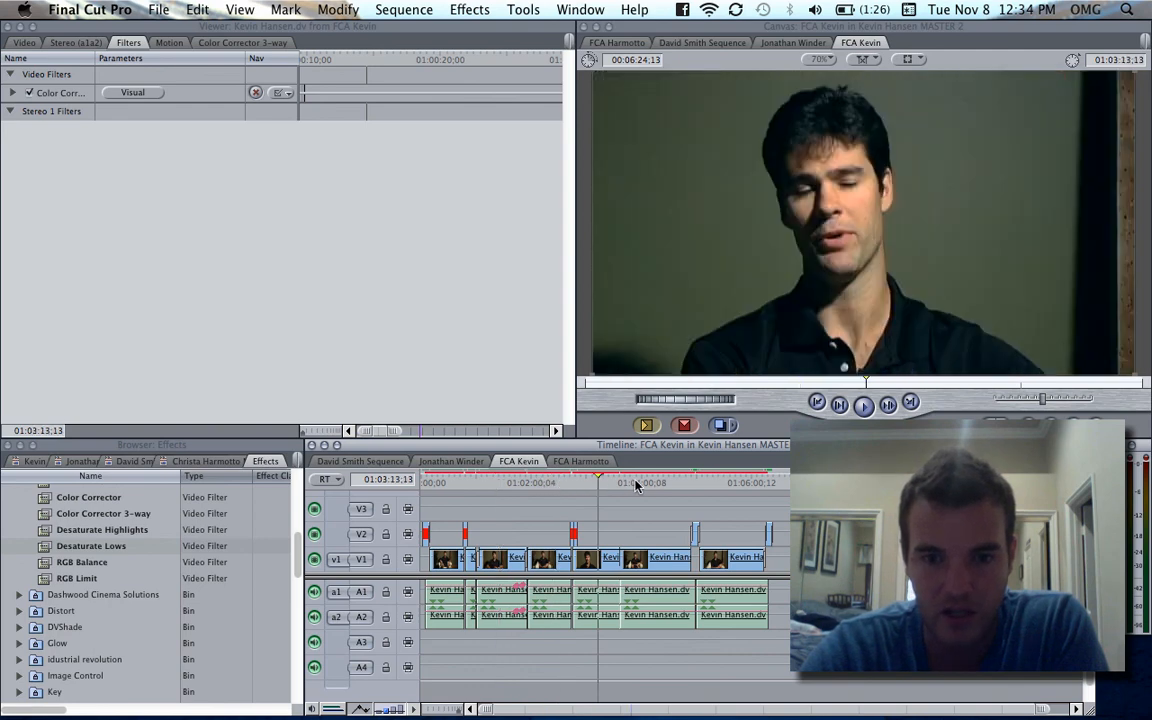
left_click(648, 483)
left_click(729, 484)
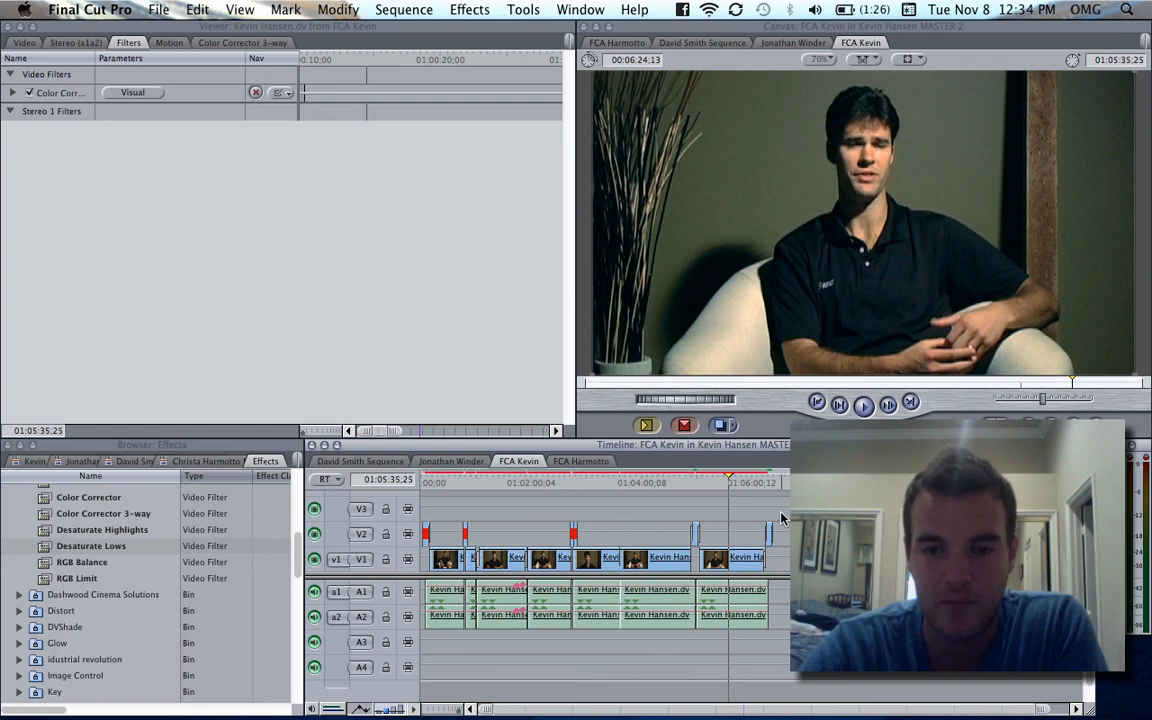
- Show the Remove Attributes options for all clips in the third interviewee's sequence, cancel without removing any, and clear the selection
left_click_drag(785, 510, 421, 561)
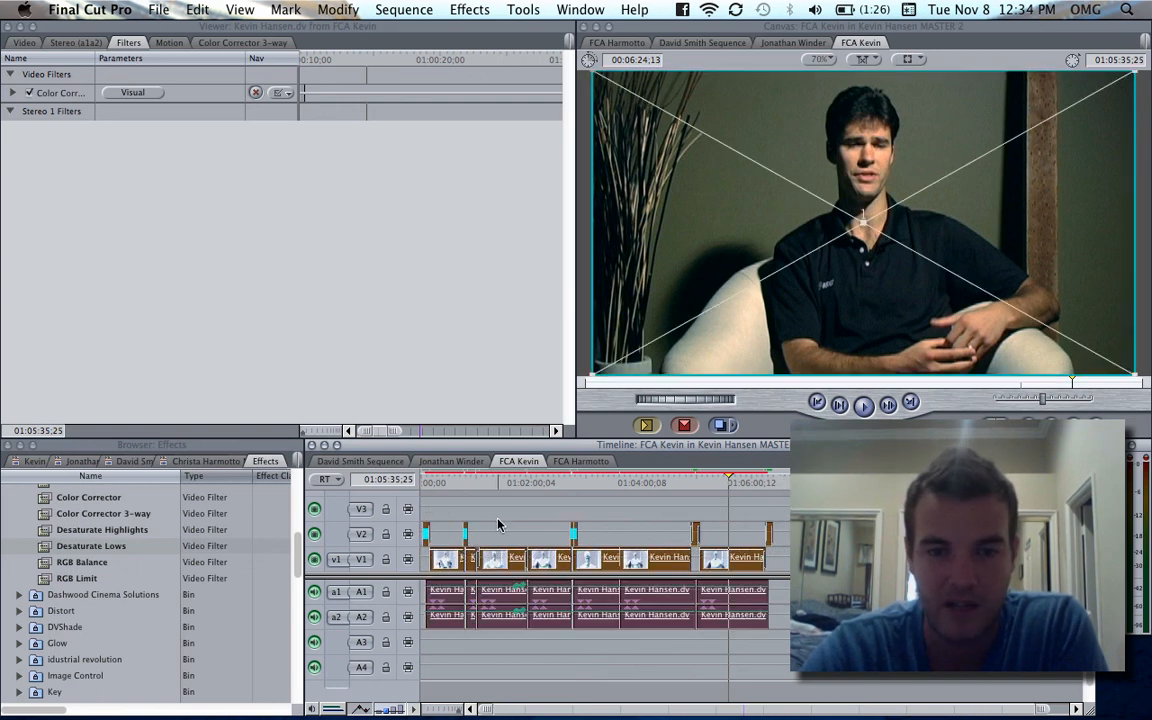
right_click(497, 557)
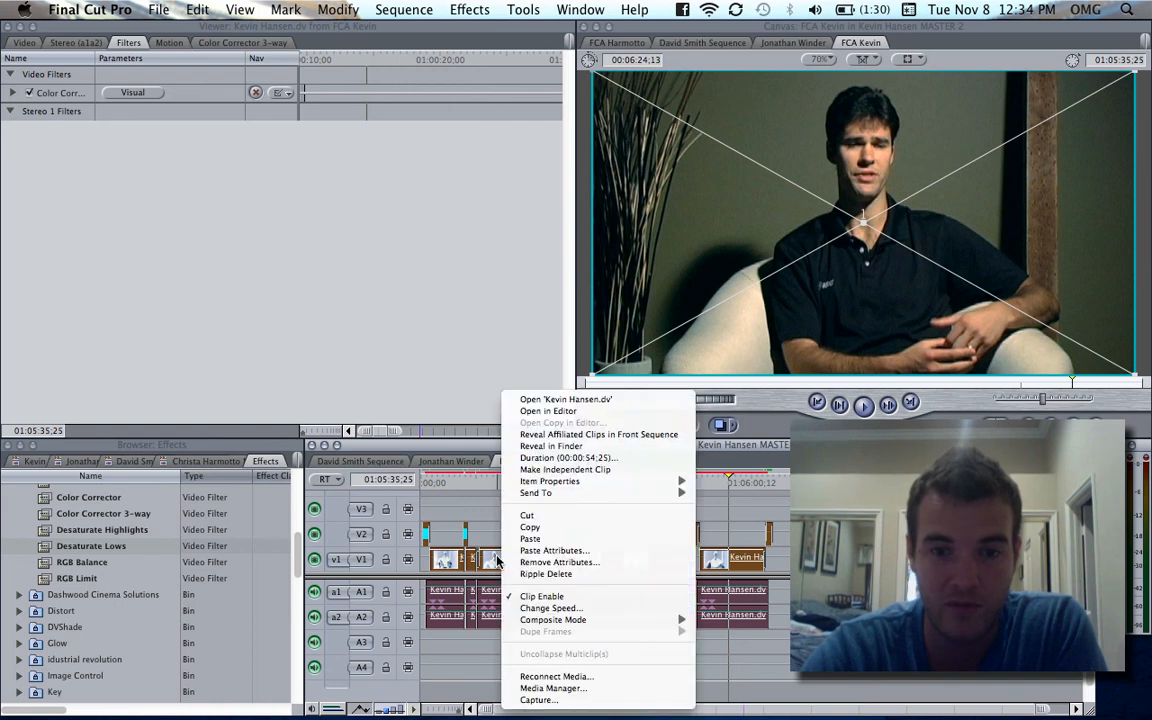
left_click(563, 563)
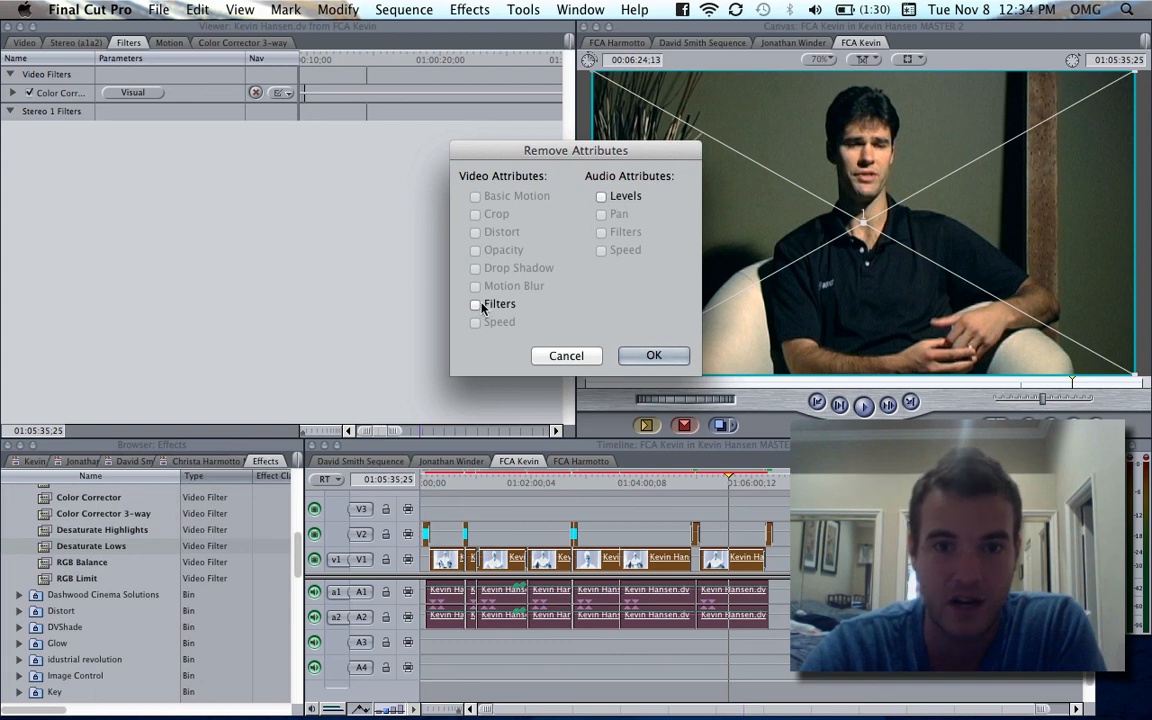
left_click(563, 356)
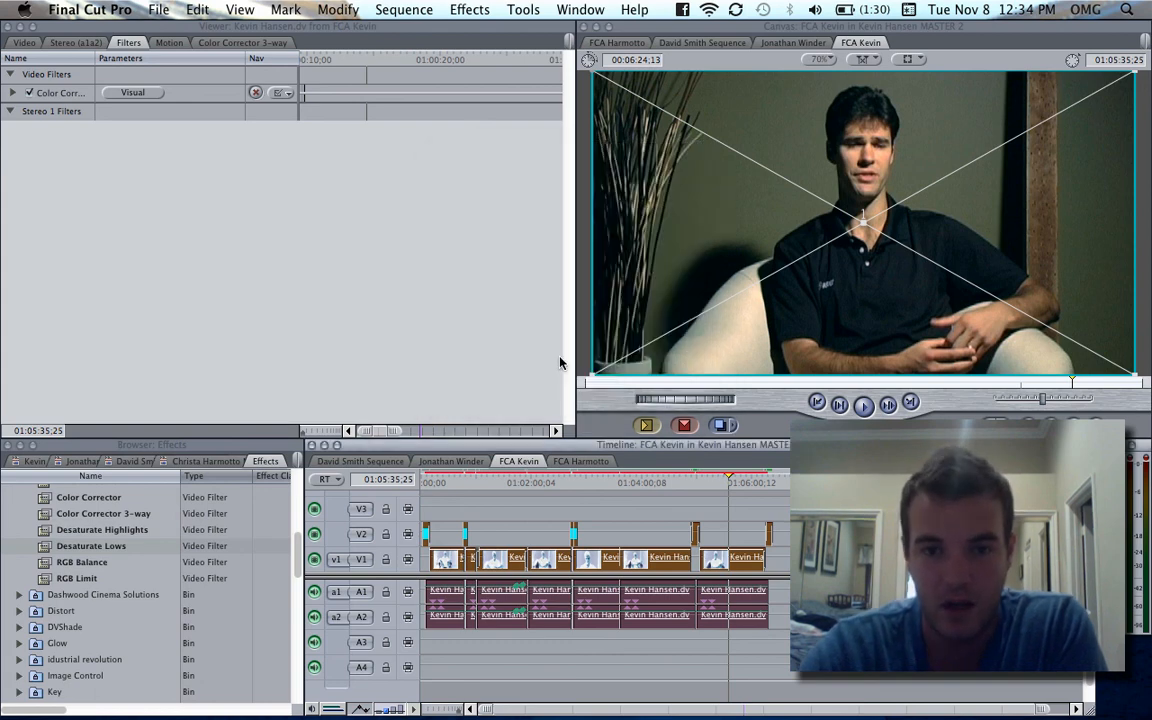
key("super+shift+a")
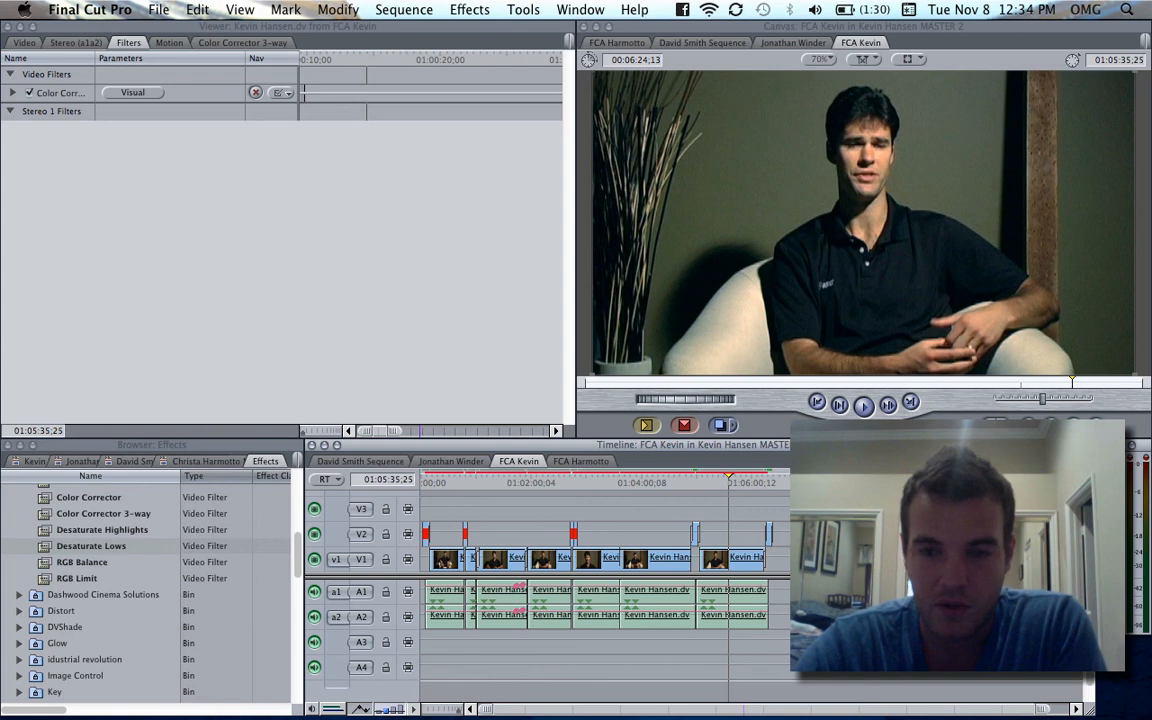